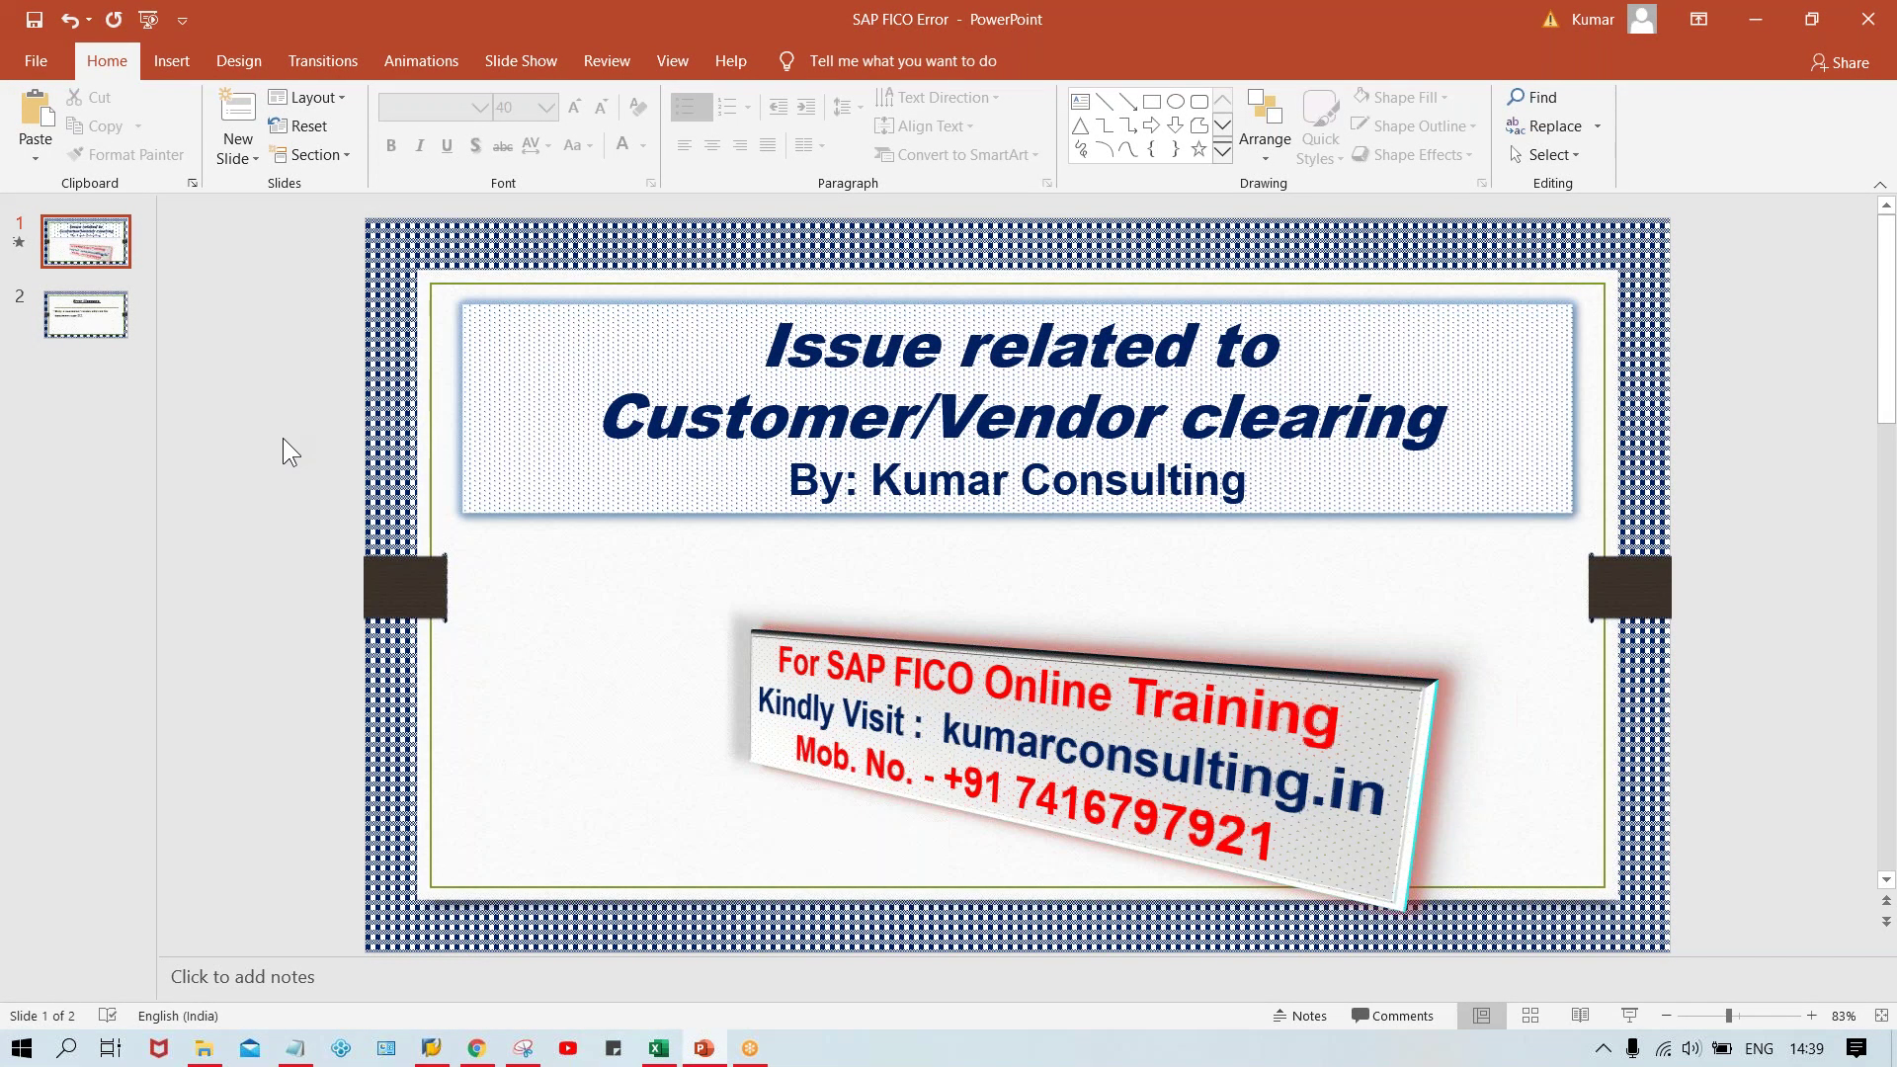
Show the Error Message slide about document type DZ and open the Snipping Tool capture of the chat about it
scroll(282, 437, down, 3)
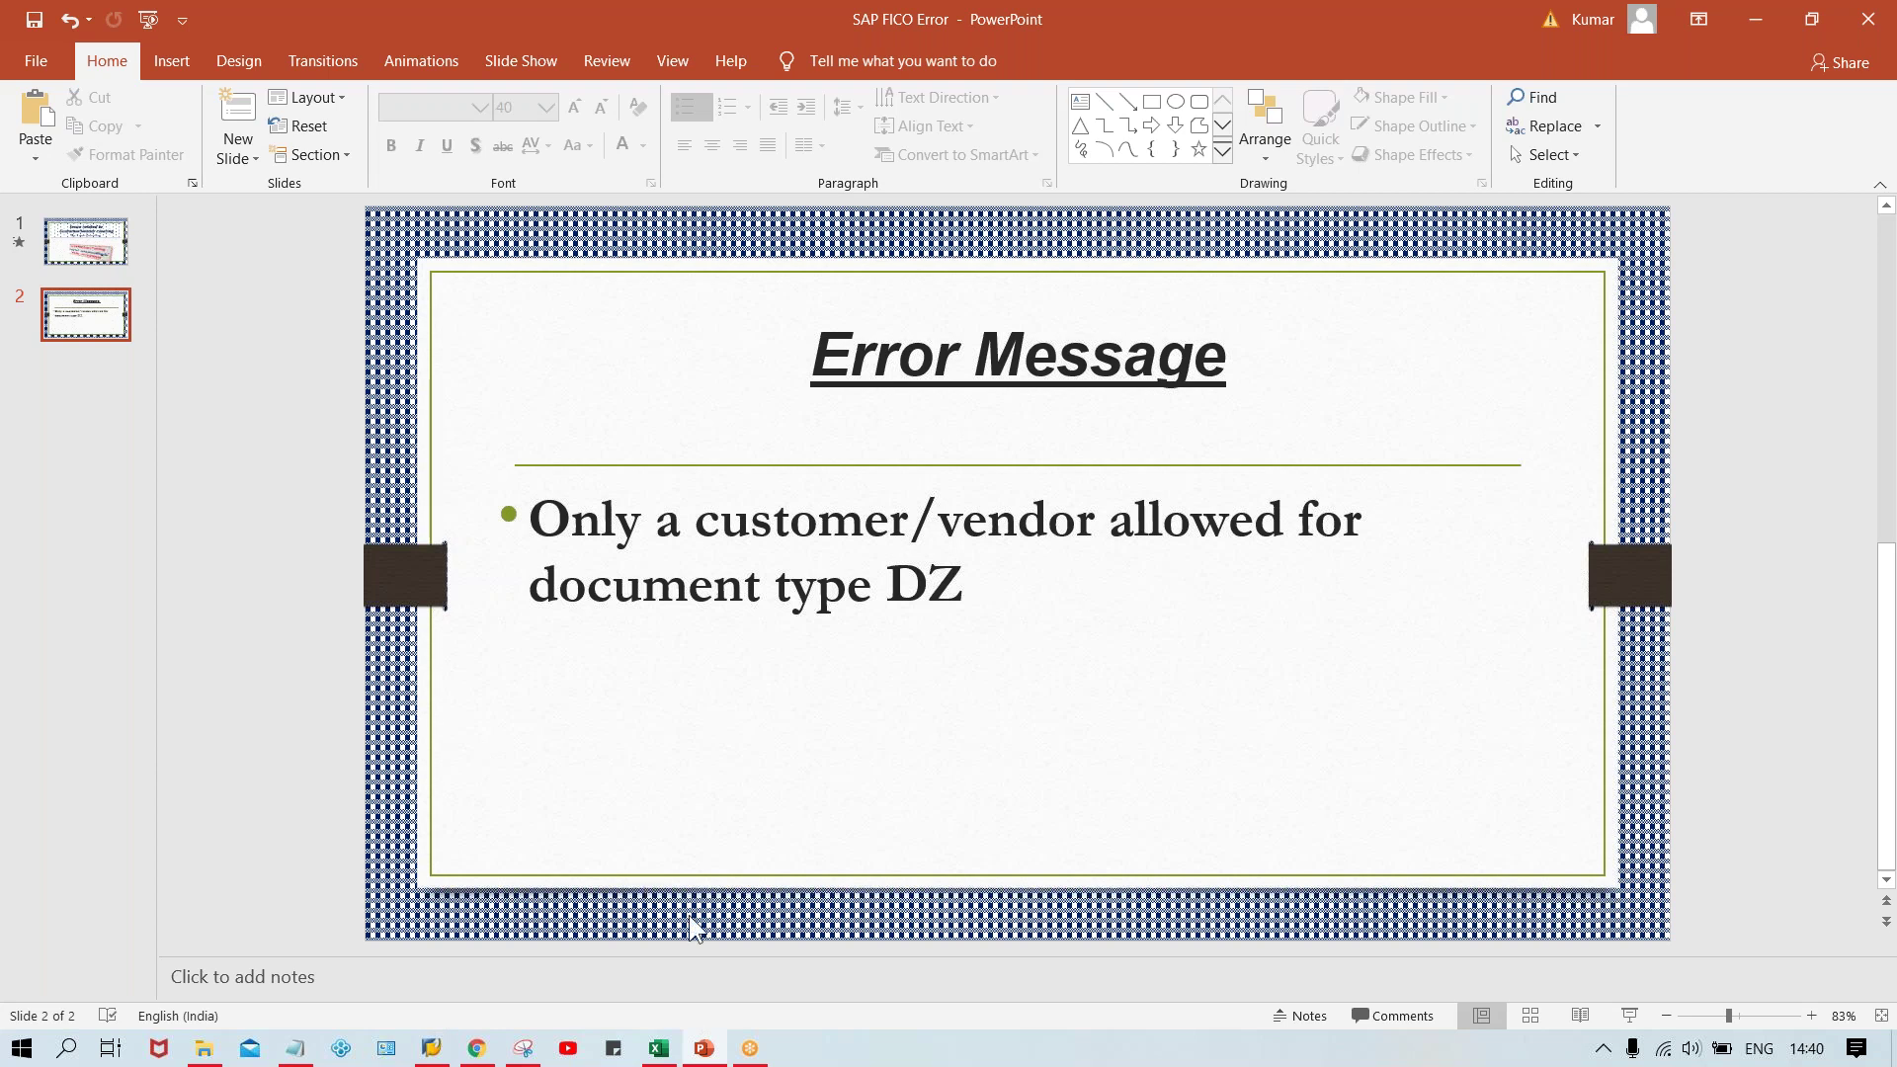
click(524, 1049)
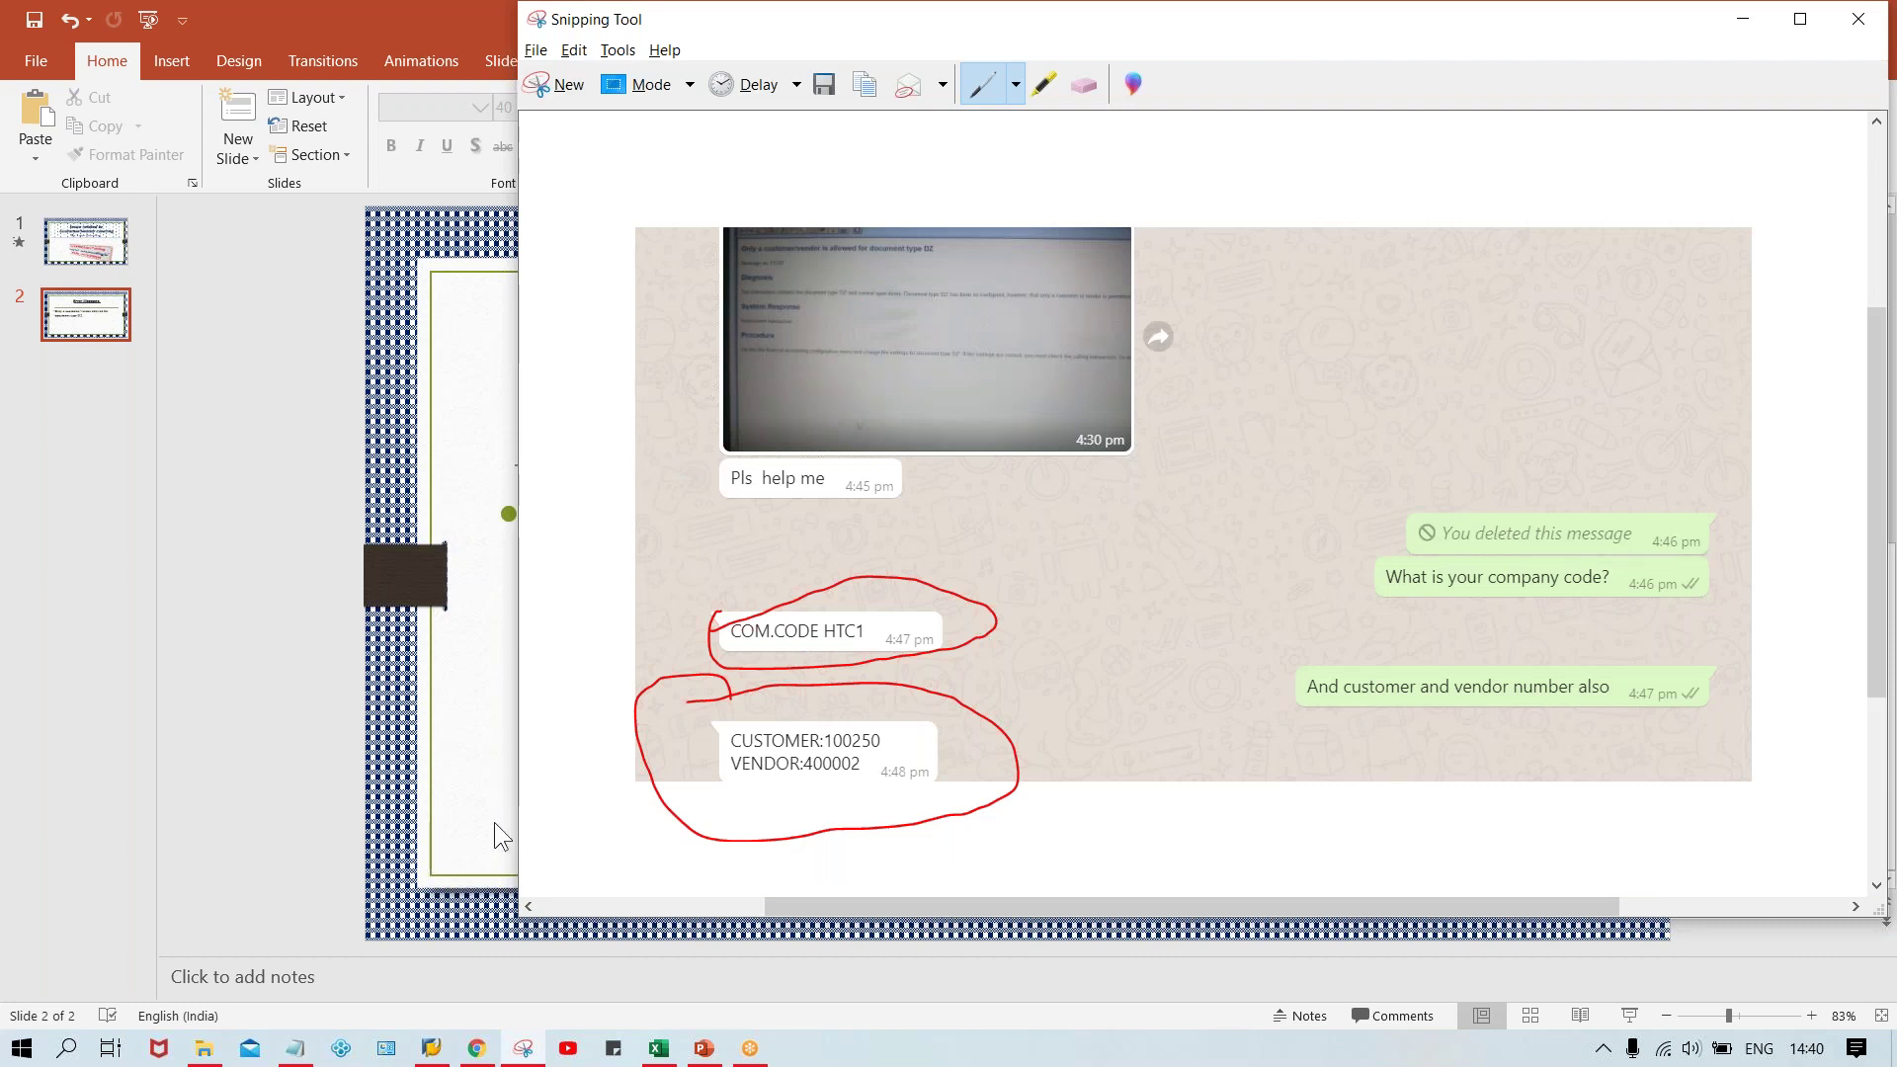
Switch to SAP Logon, open the SAP connection and log on with the user name and password
click(431, 1048)
click(838, 138)
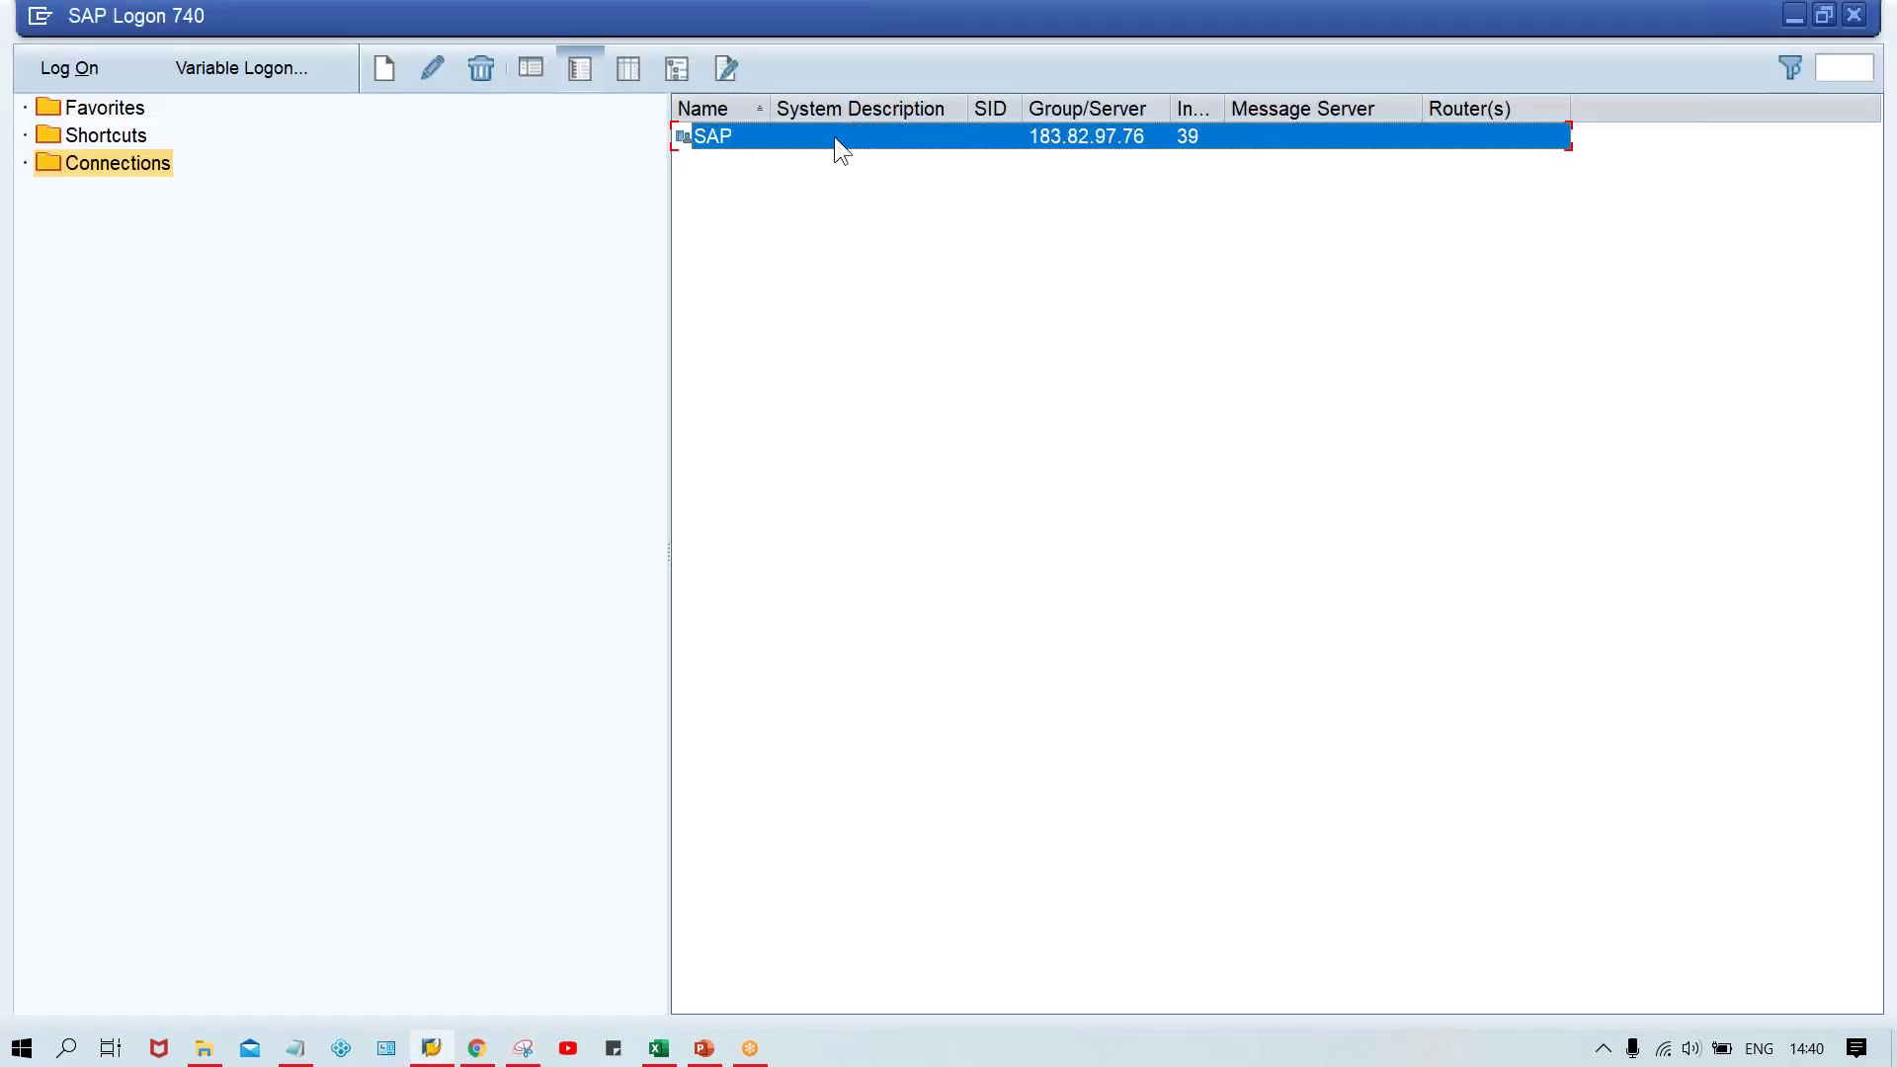
double_click(834, 136)
drag(470, 22, 620, 25)
click(504, 307)
click(501, 334)
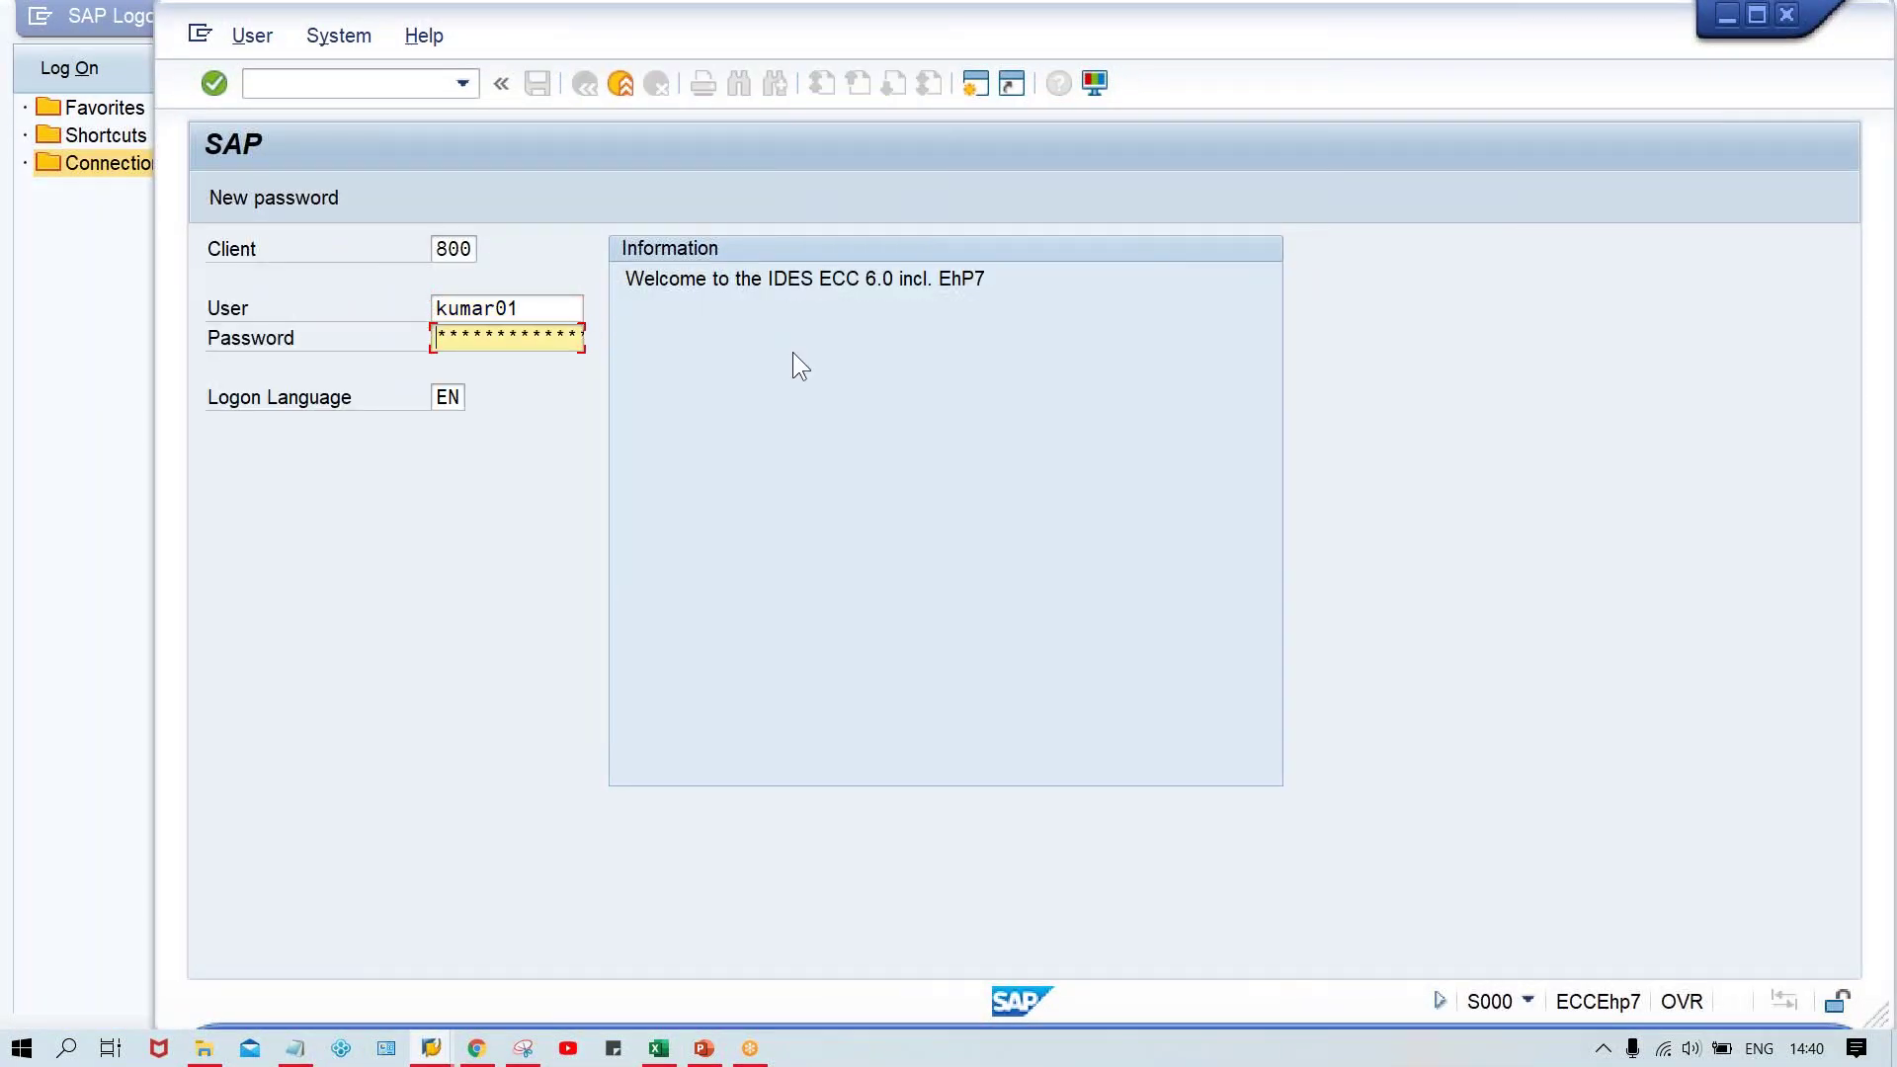
key(Return)
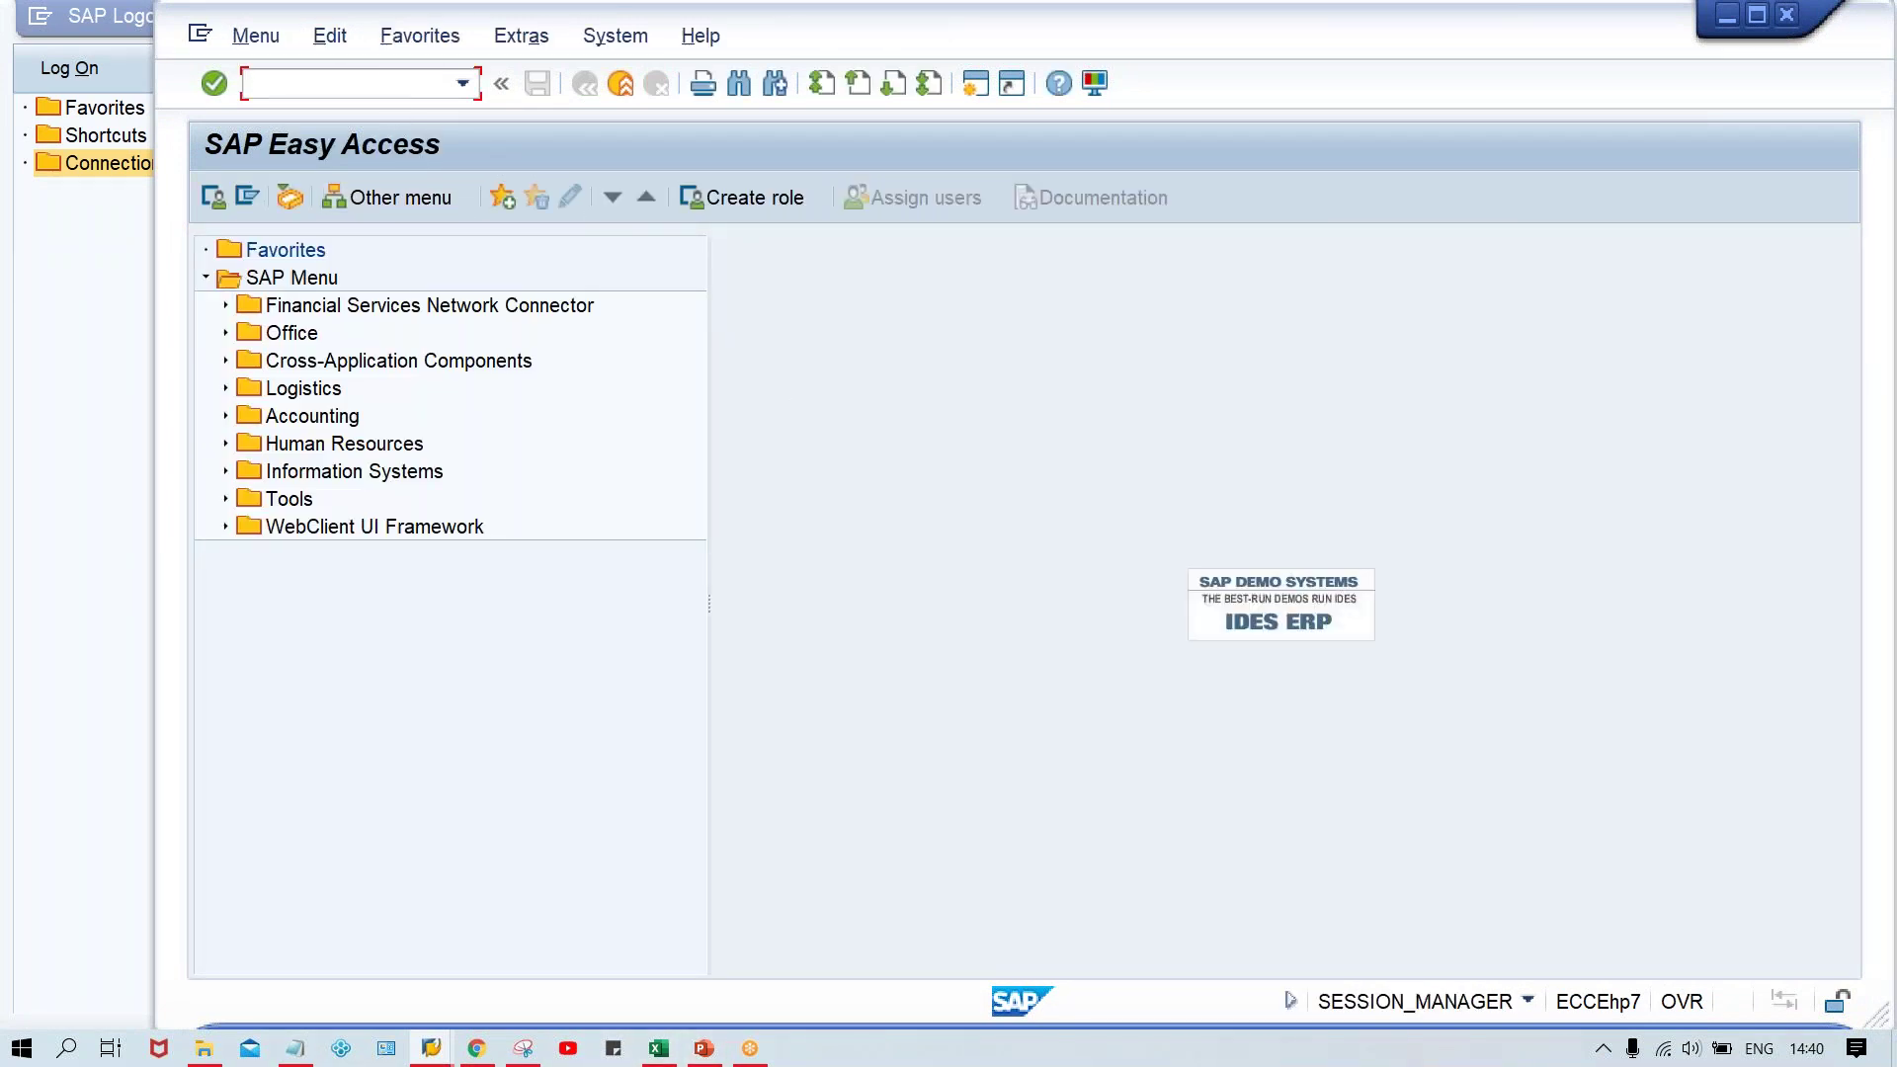
Check the company code and the customer and vendor numbers in the Snipping Tool capture, and return to SAP Easy Access
mouse_move(703, 1048)
mouse_move(523, 1048)
click(531, 956)
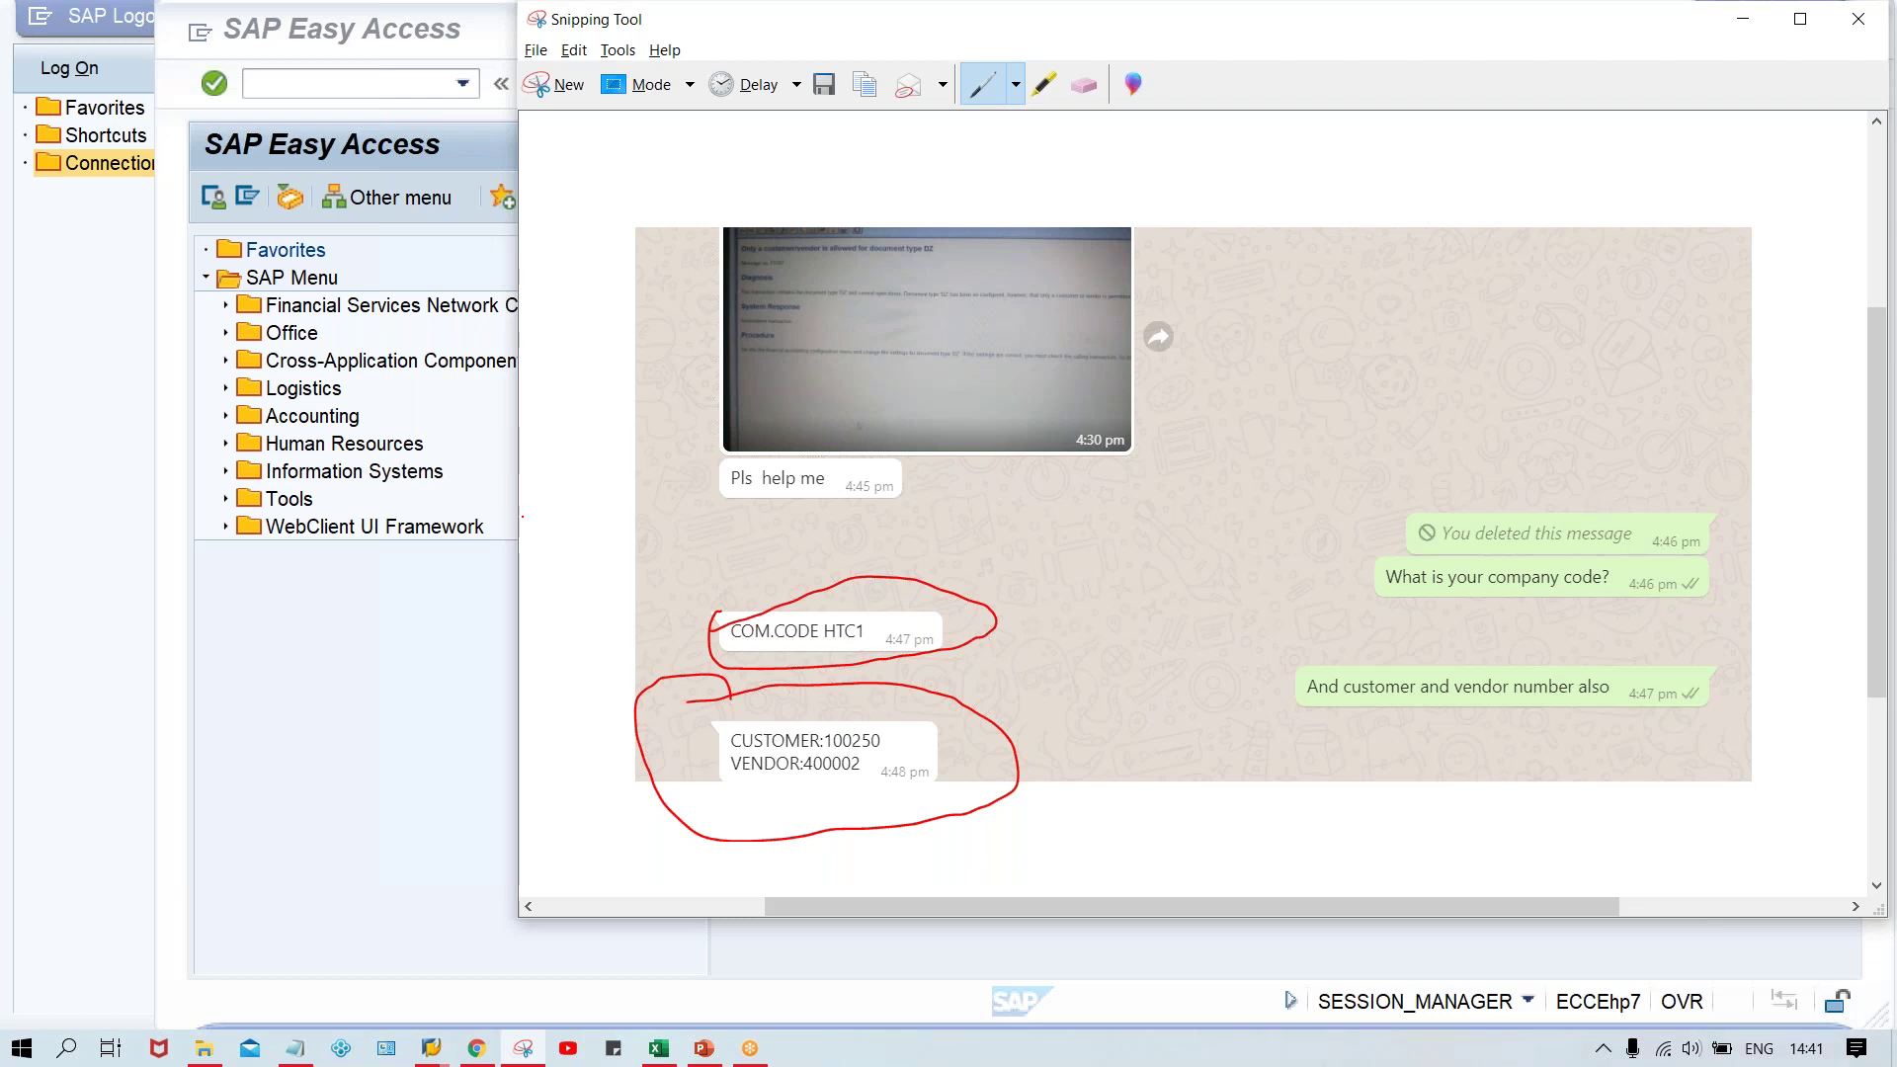
click(359, 627)
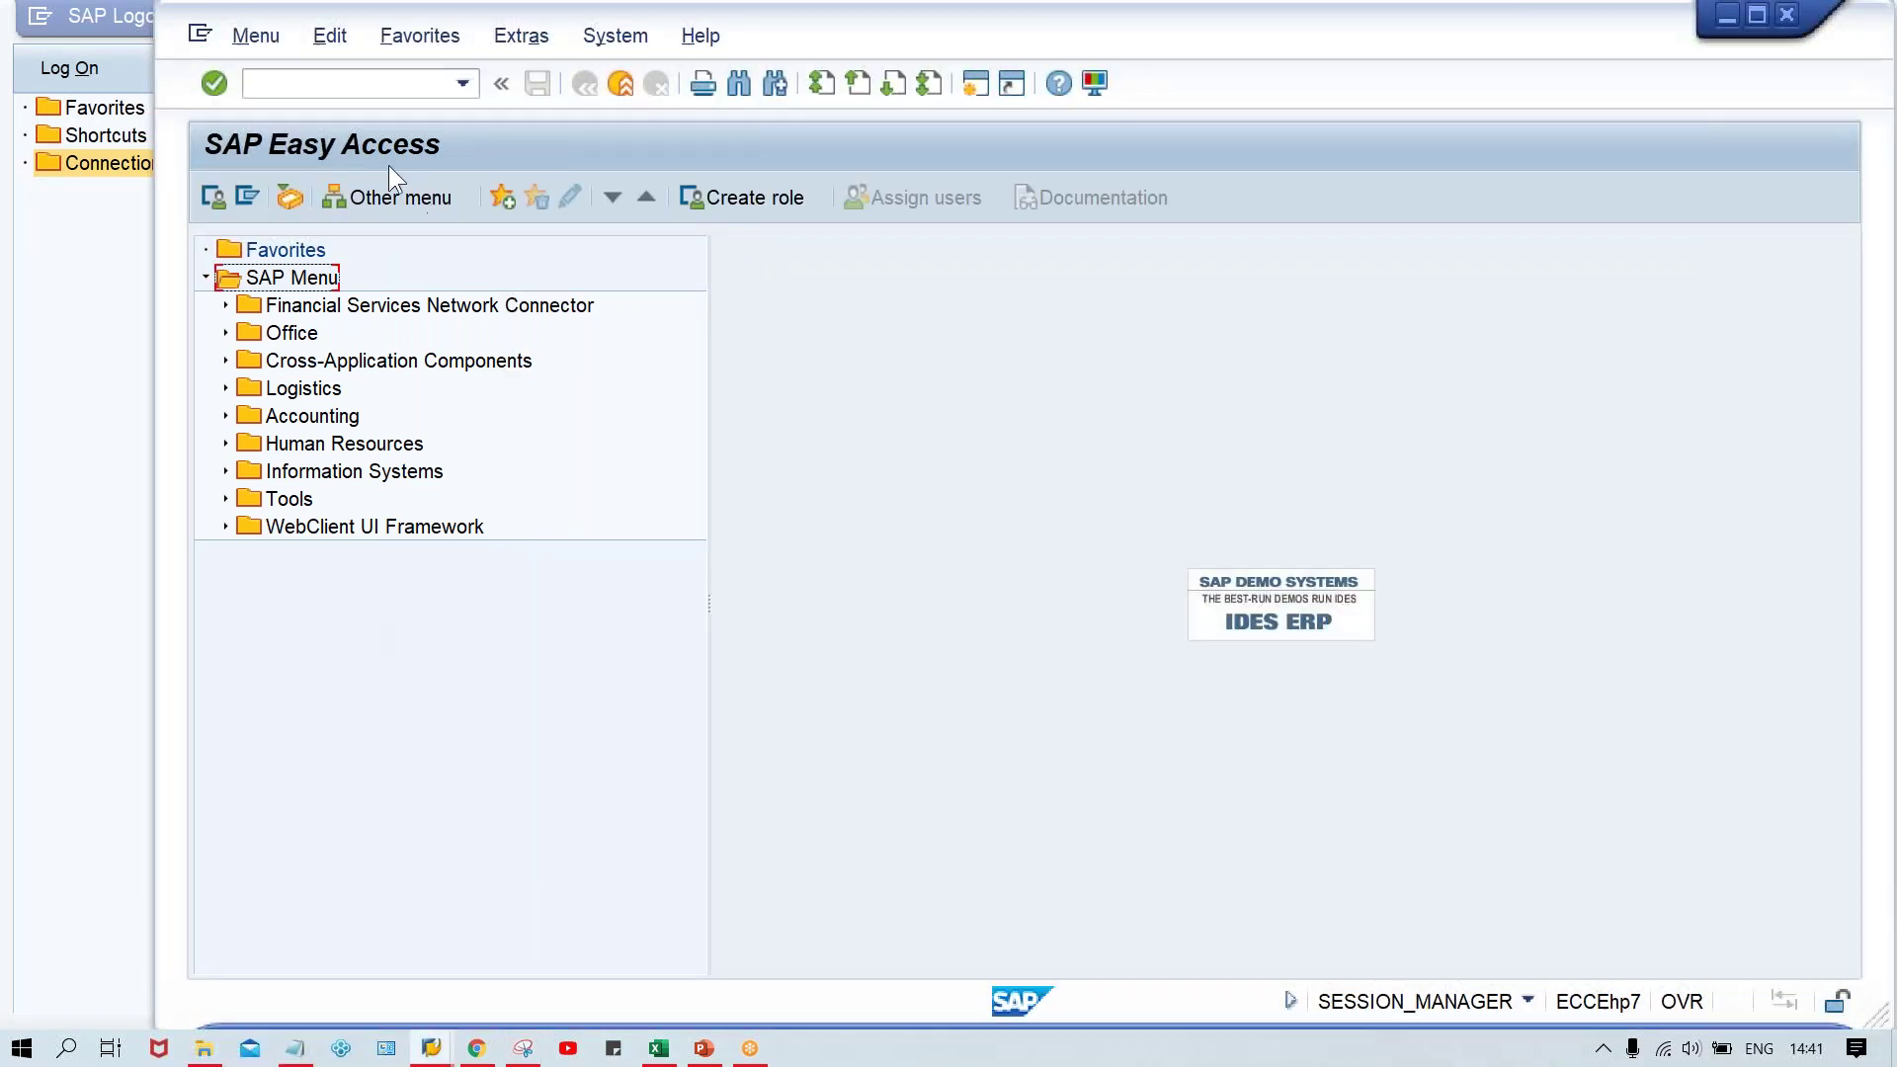
Open the customer master in change mode with transaction XD02, using the customer number from the chat and company code HTC1
click(318, 71)
text(XD02)
key(Return)
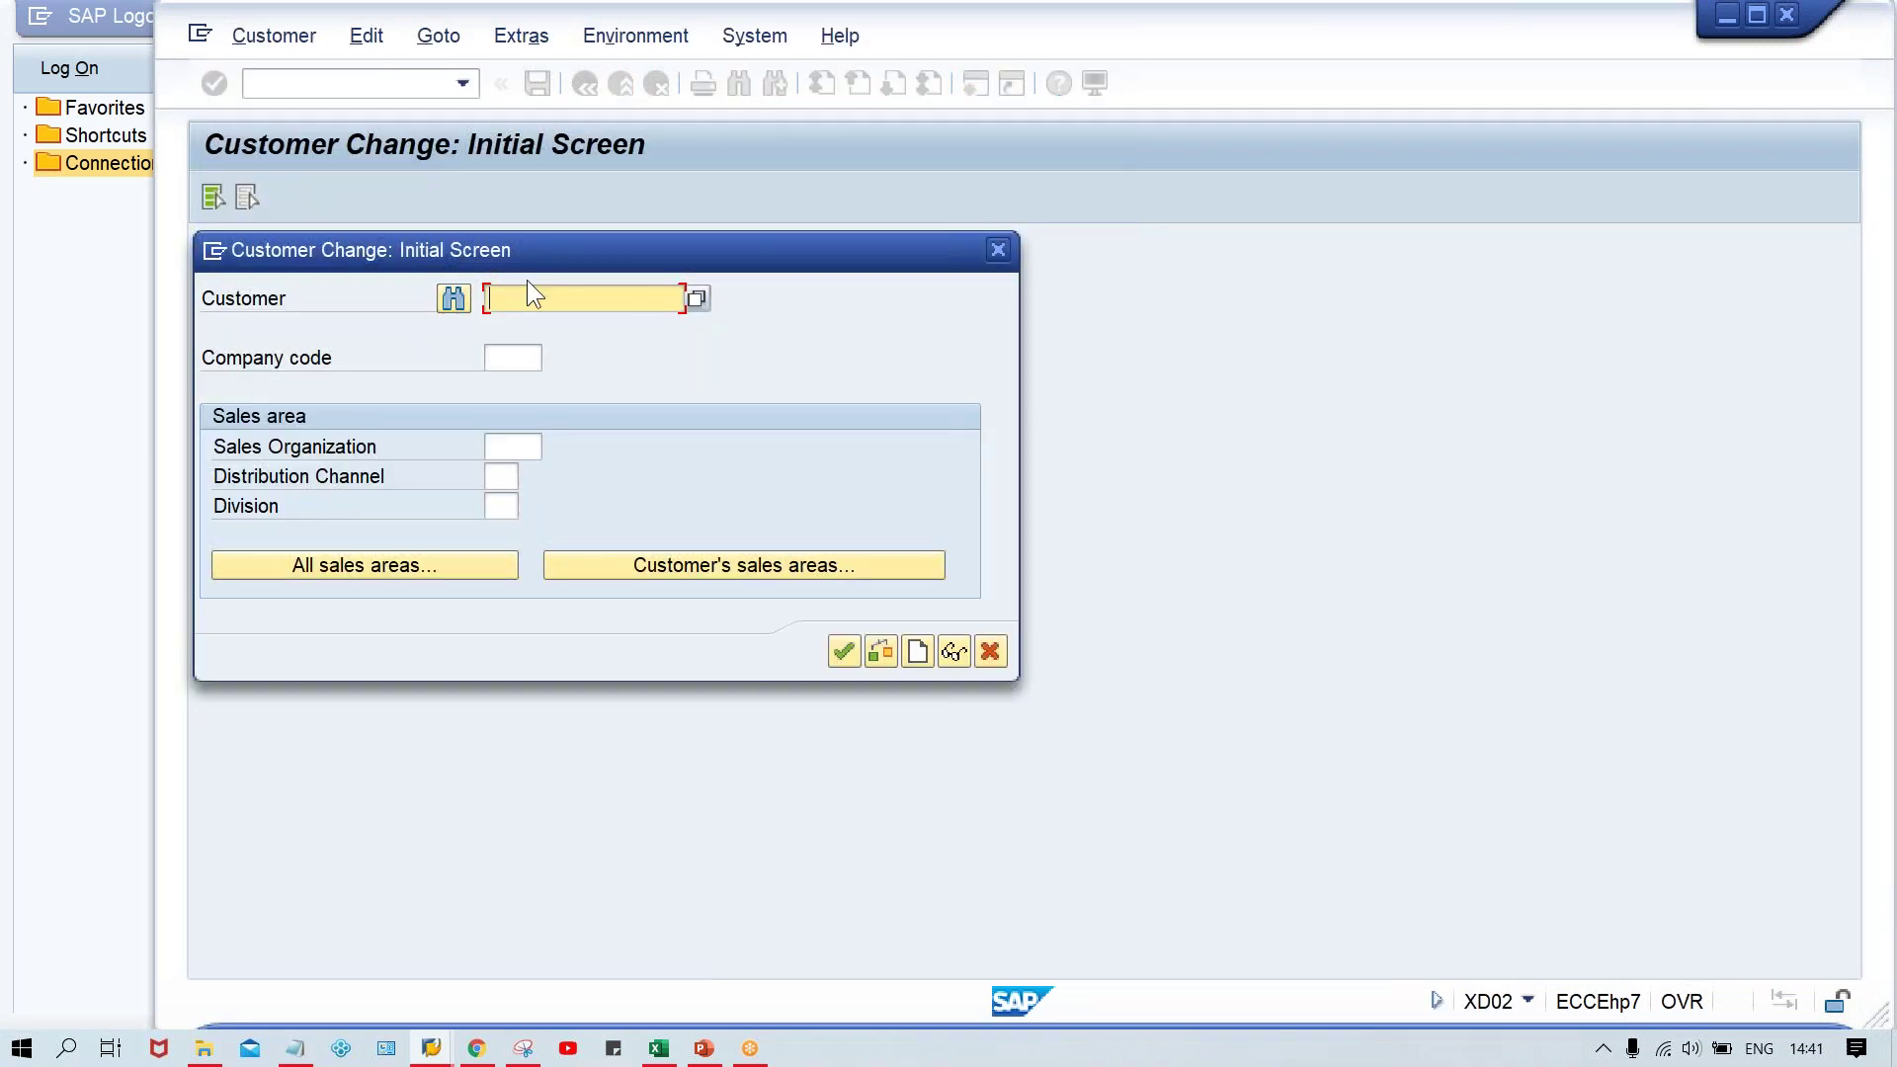
click(533, 289)
click(581, 324)
click(515, 356)
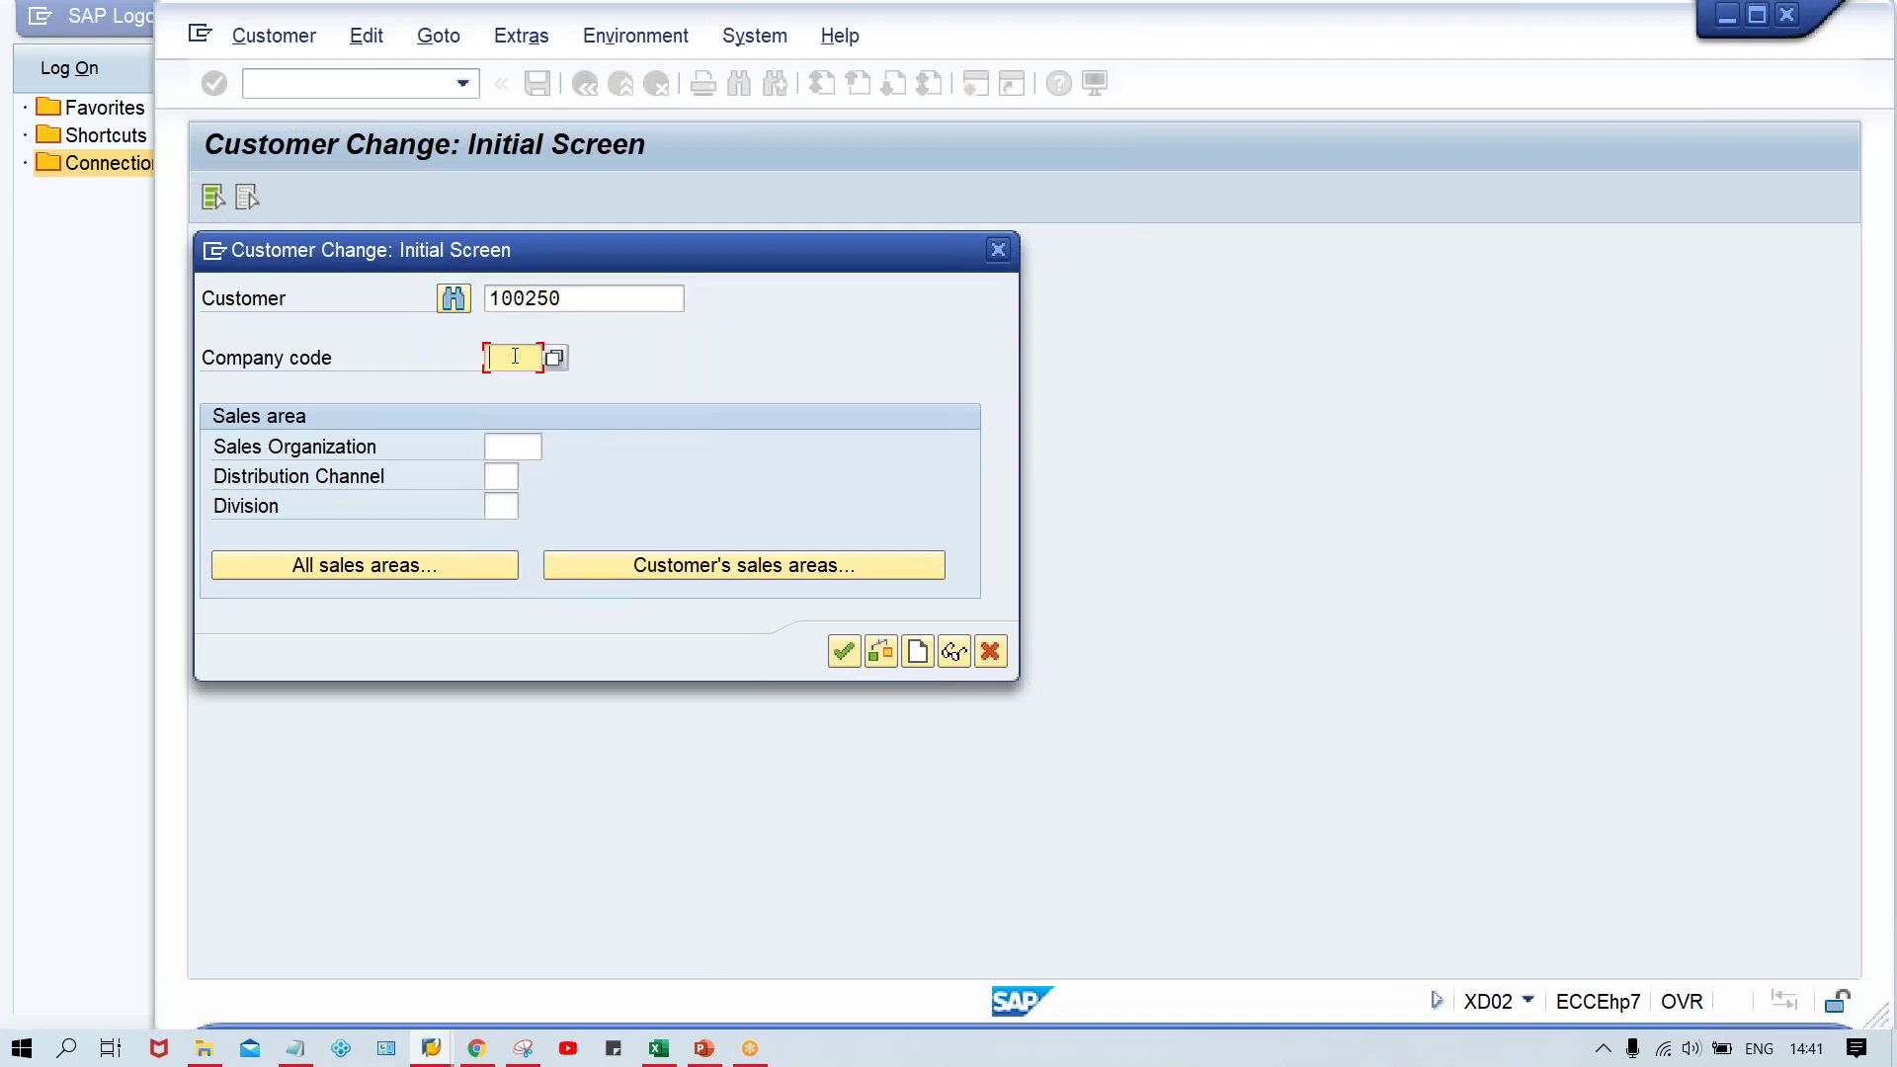
text(HTC1)
key(Return)
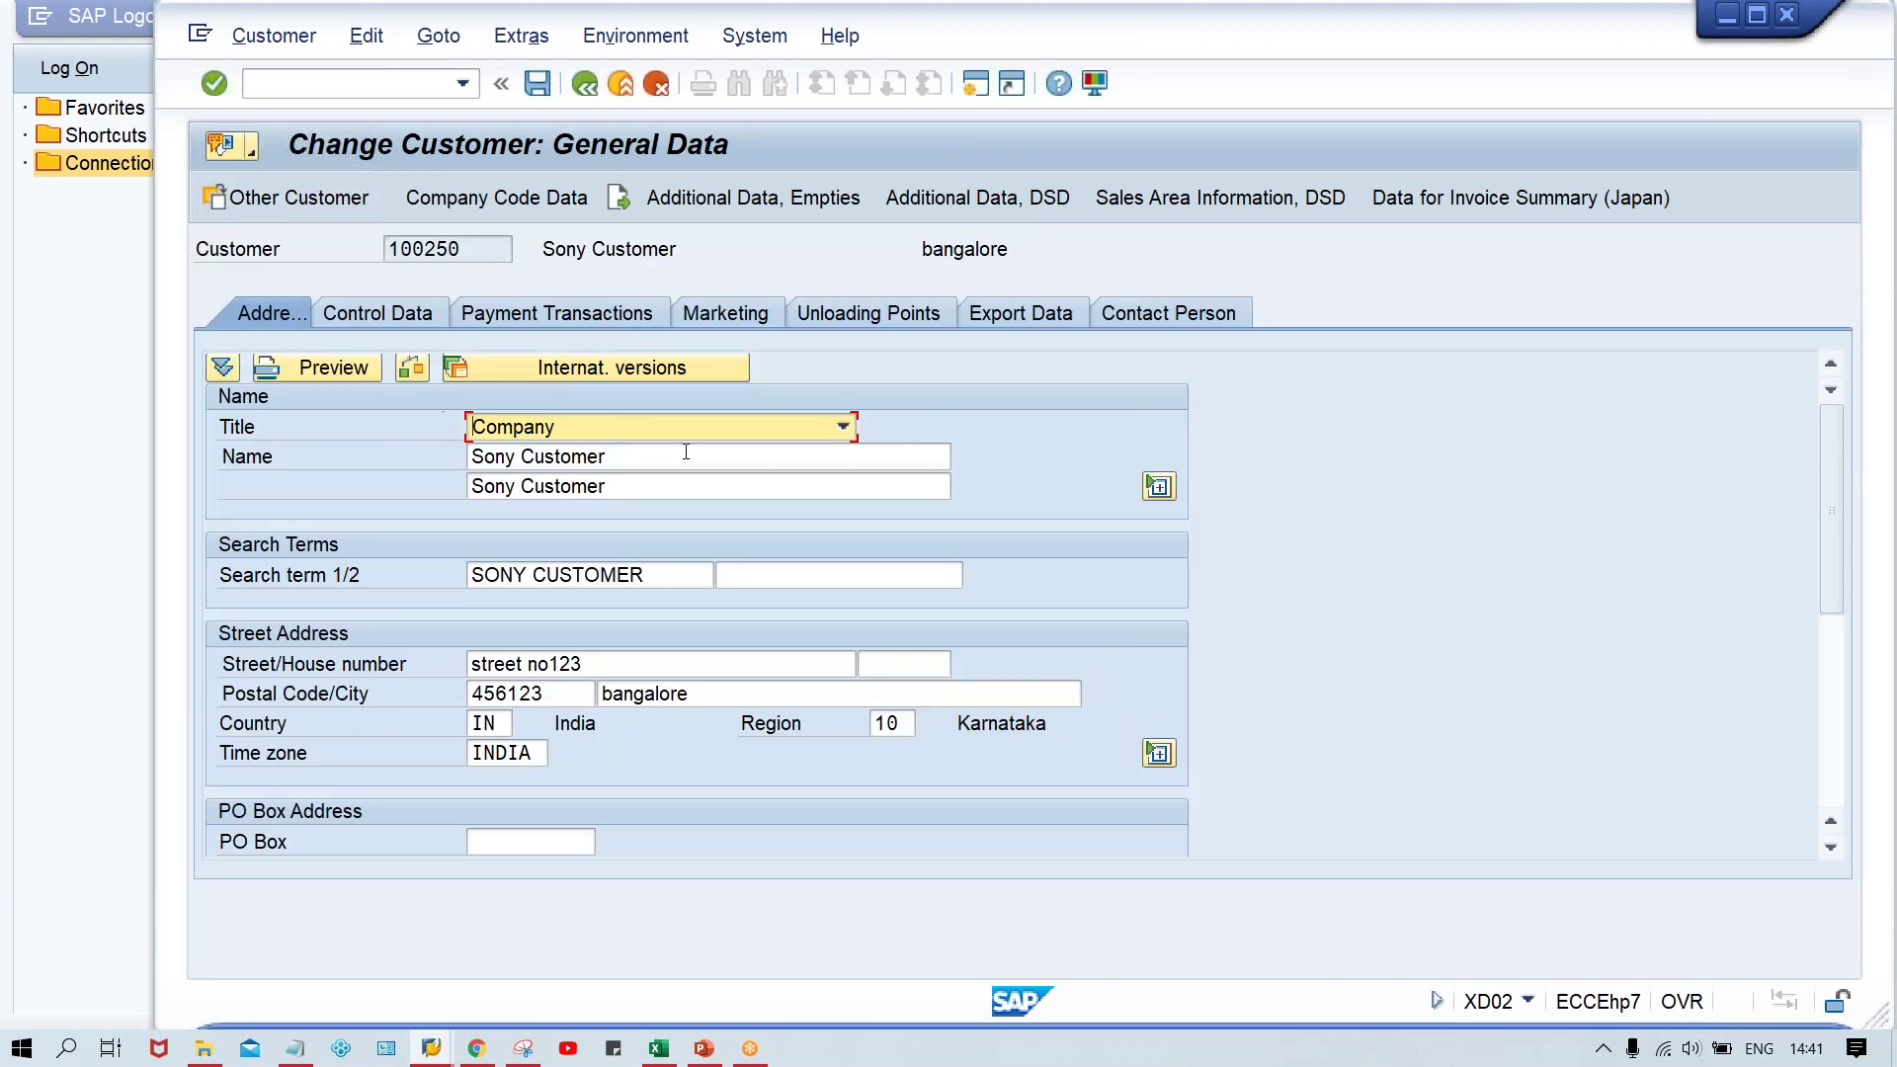
Compare the vendor in the customer's control data with the chat capture, and check Clearing with vendor in the company code payment transactions
click(377, 311)
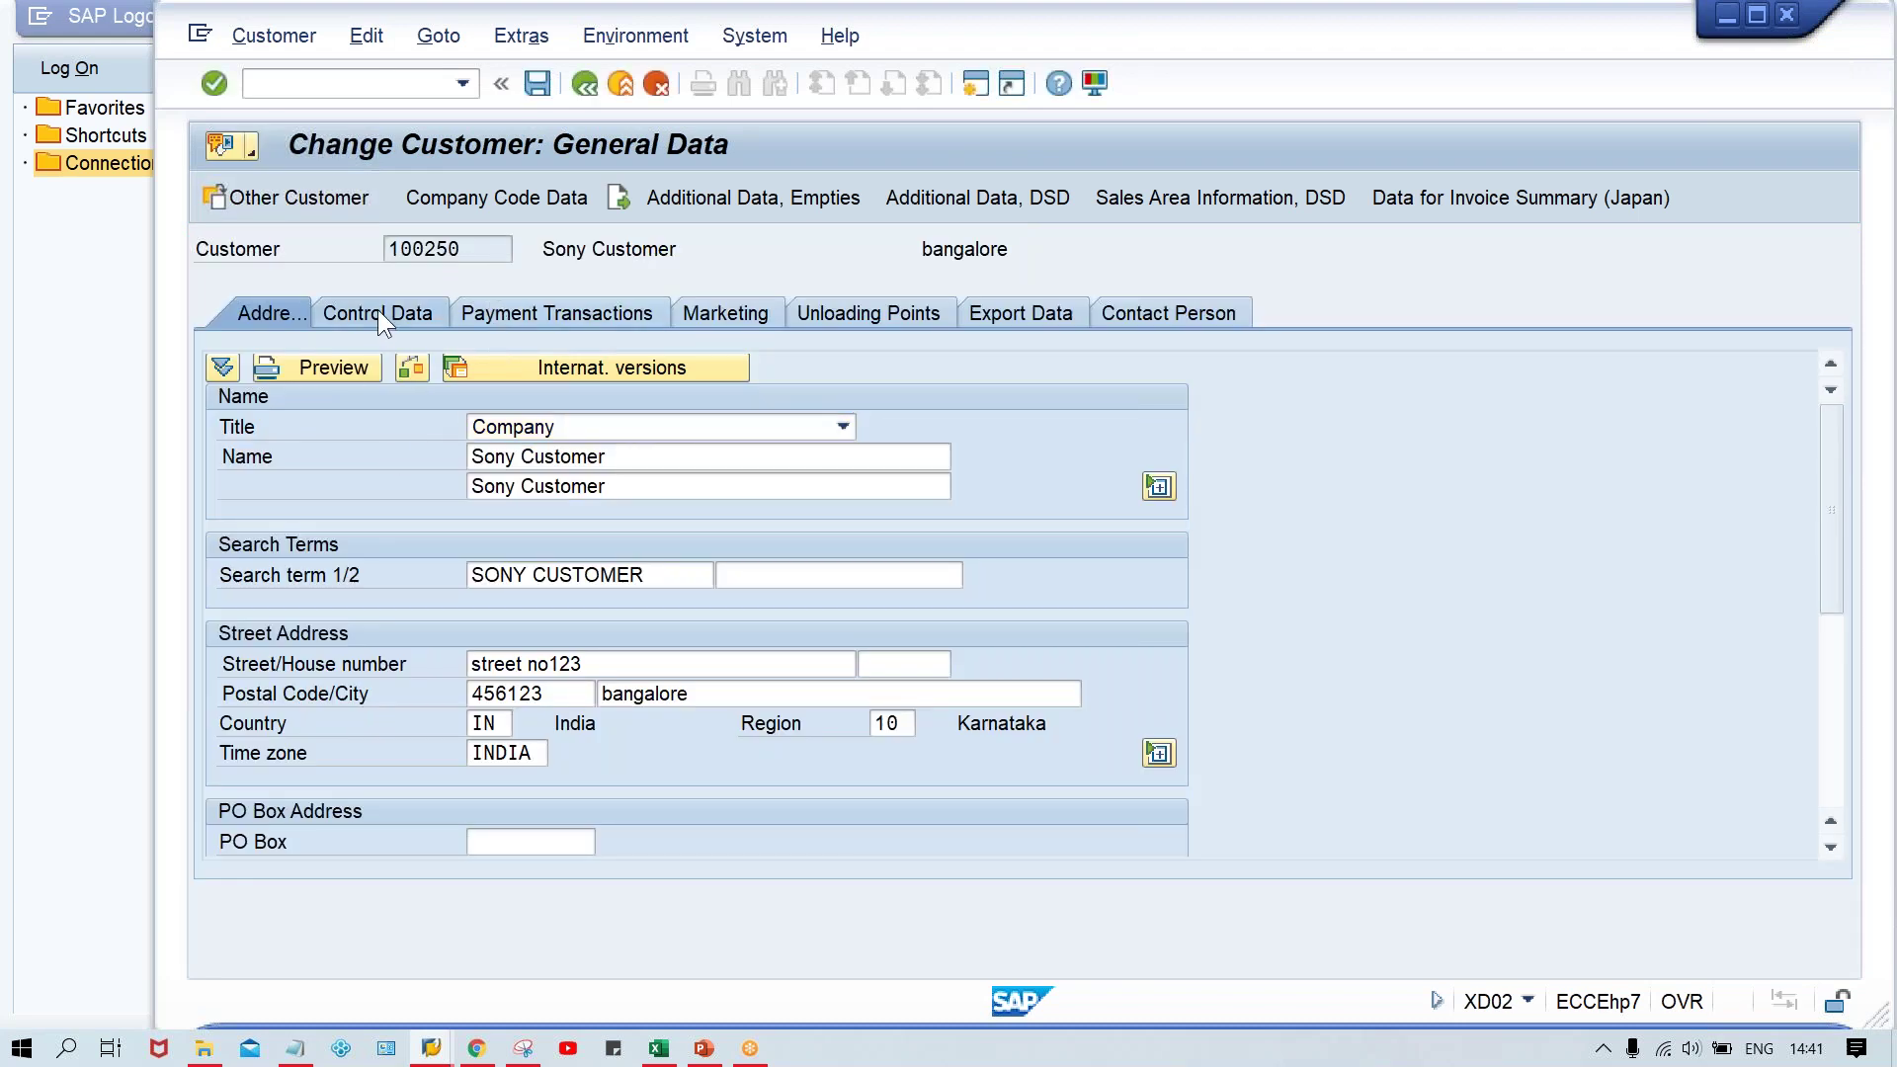
drag(499, 398, 362, 414)
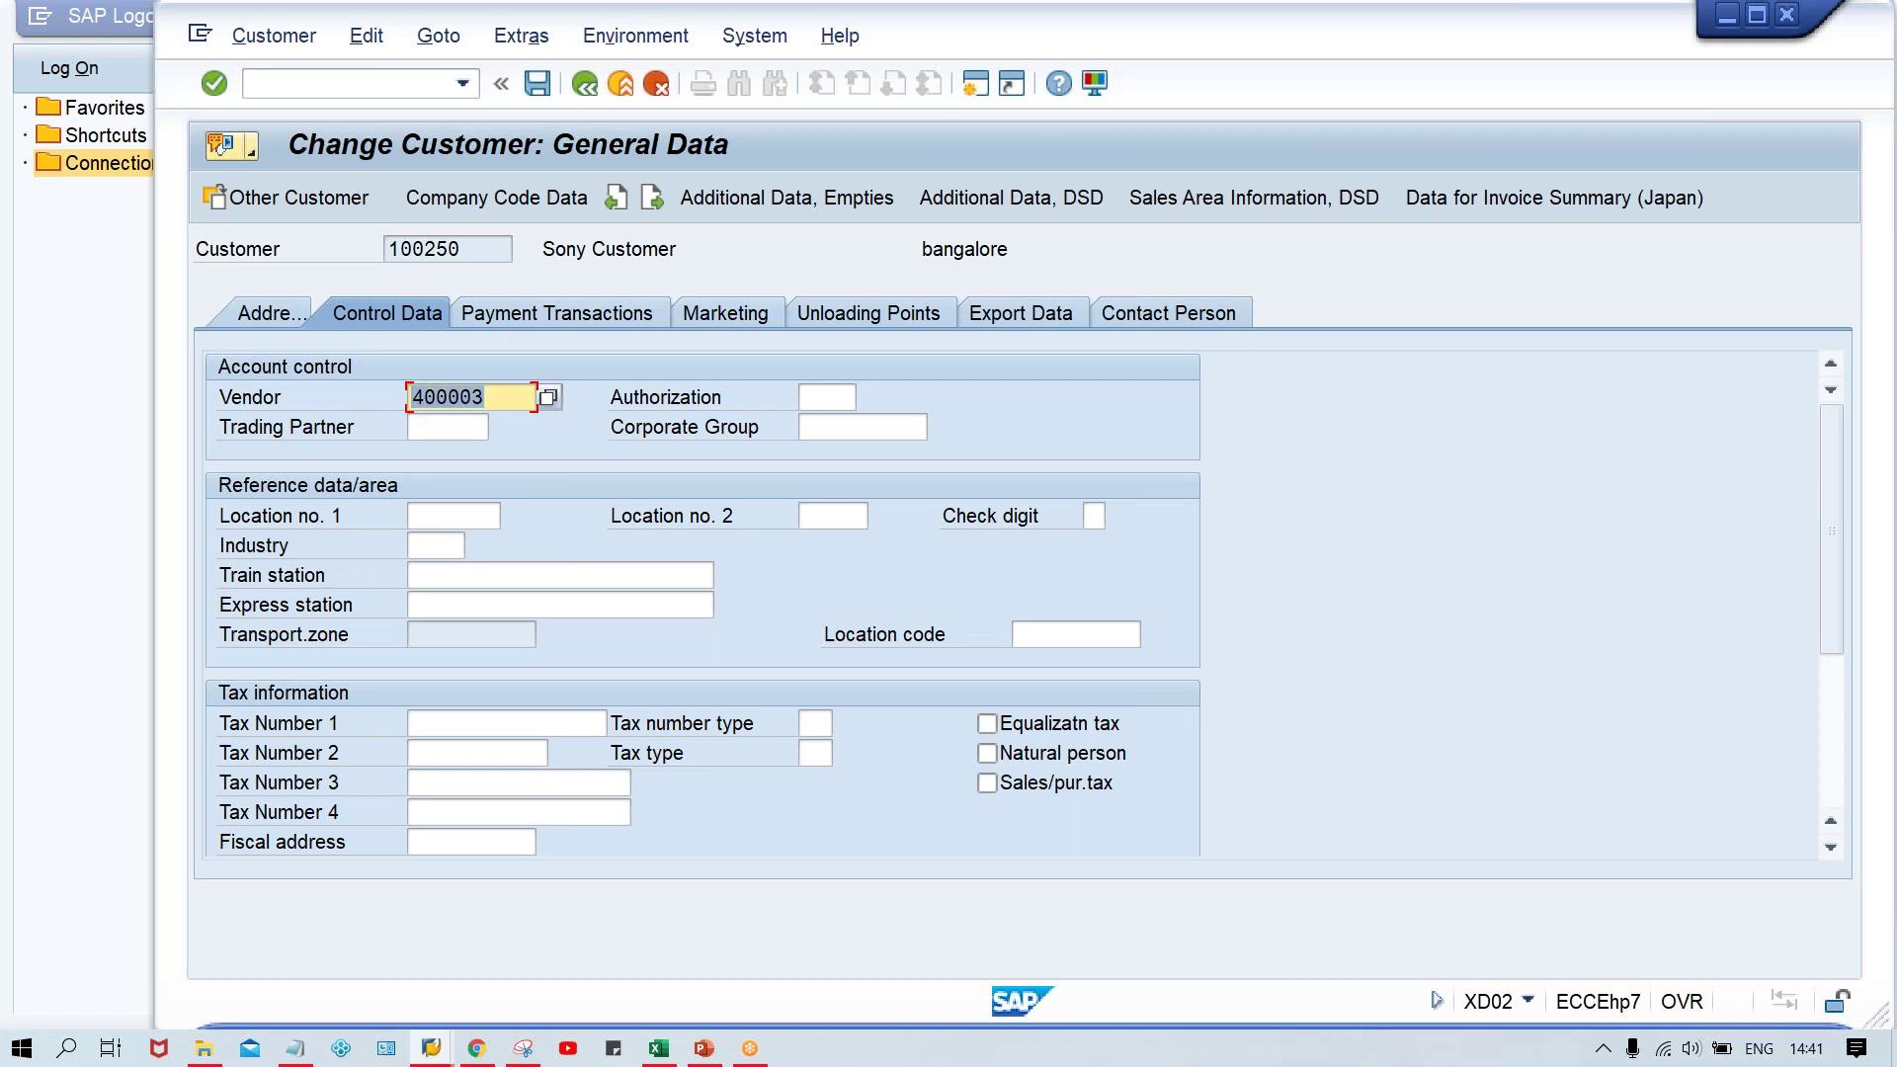
click(411, 397)
key(alt+Tab)
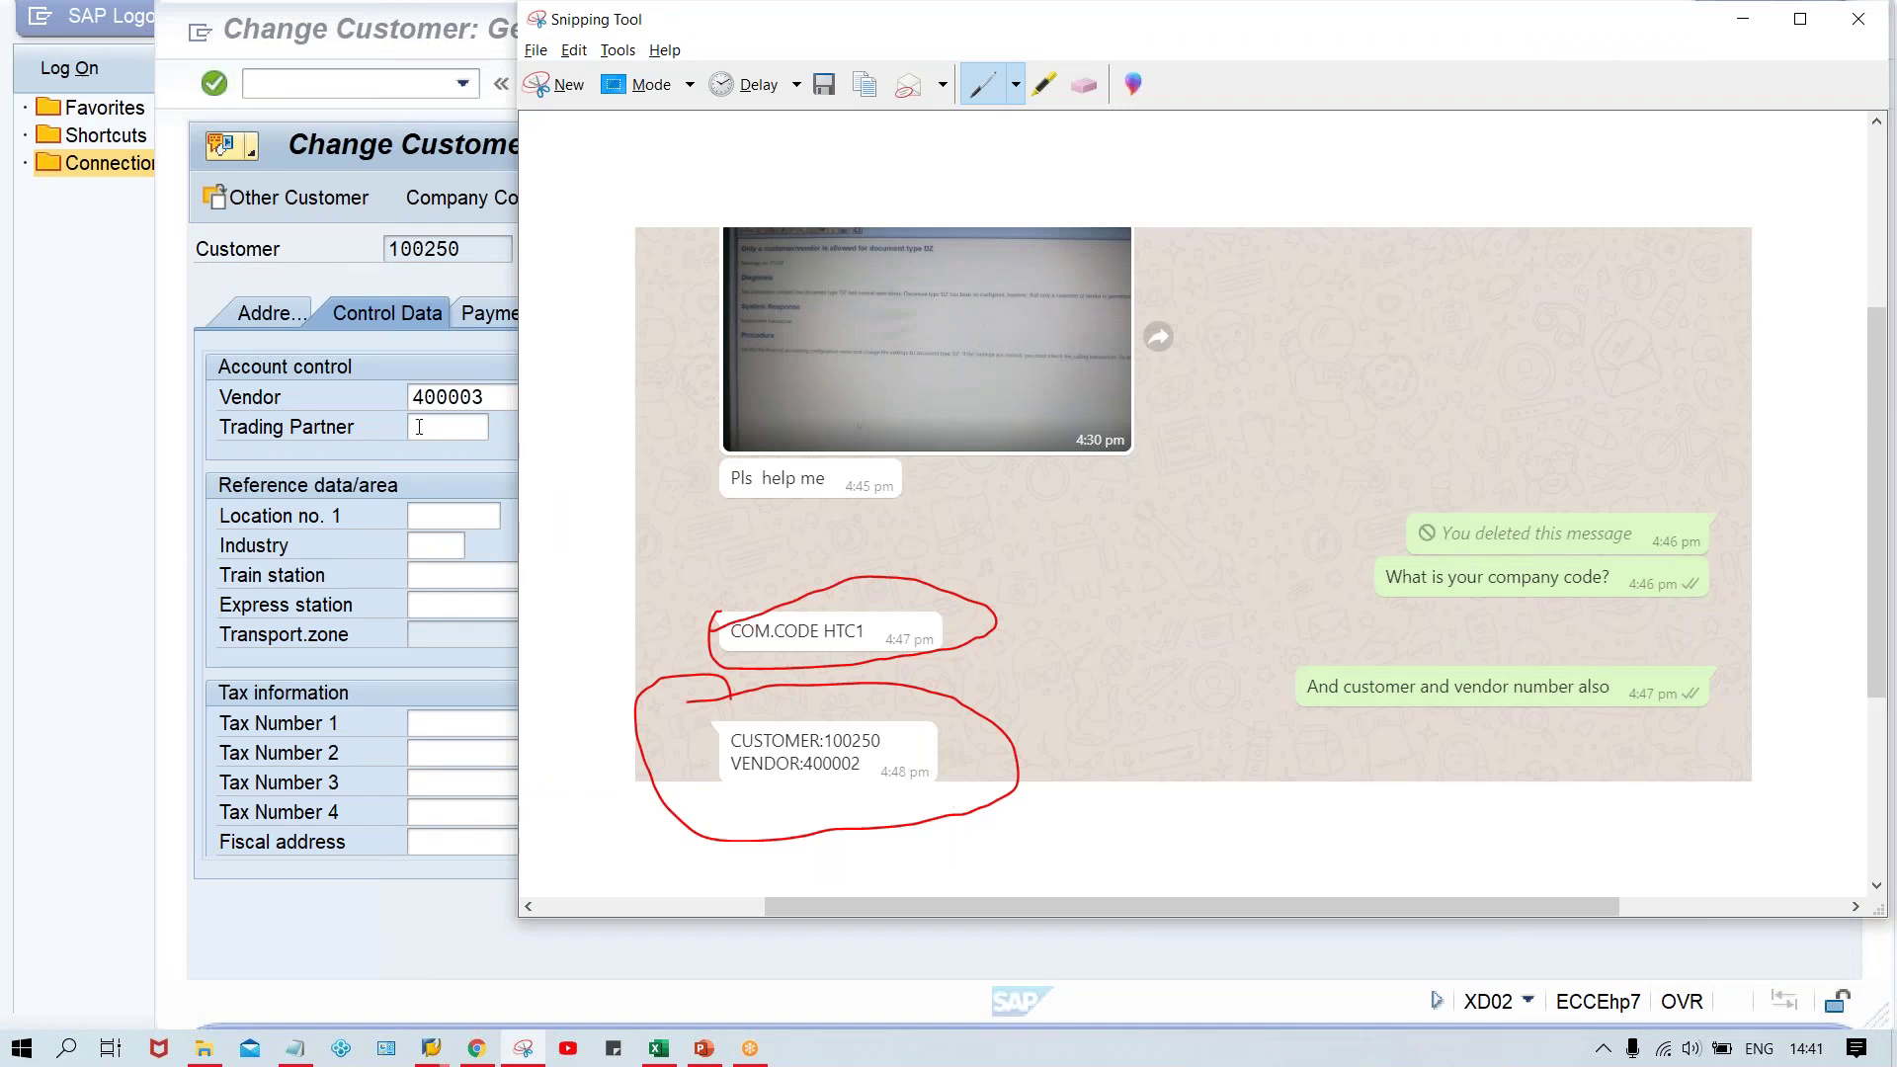
click(419, 427)
click(522, 395)
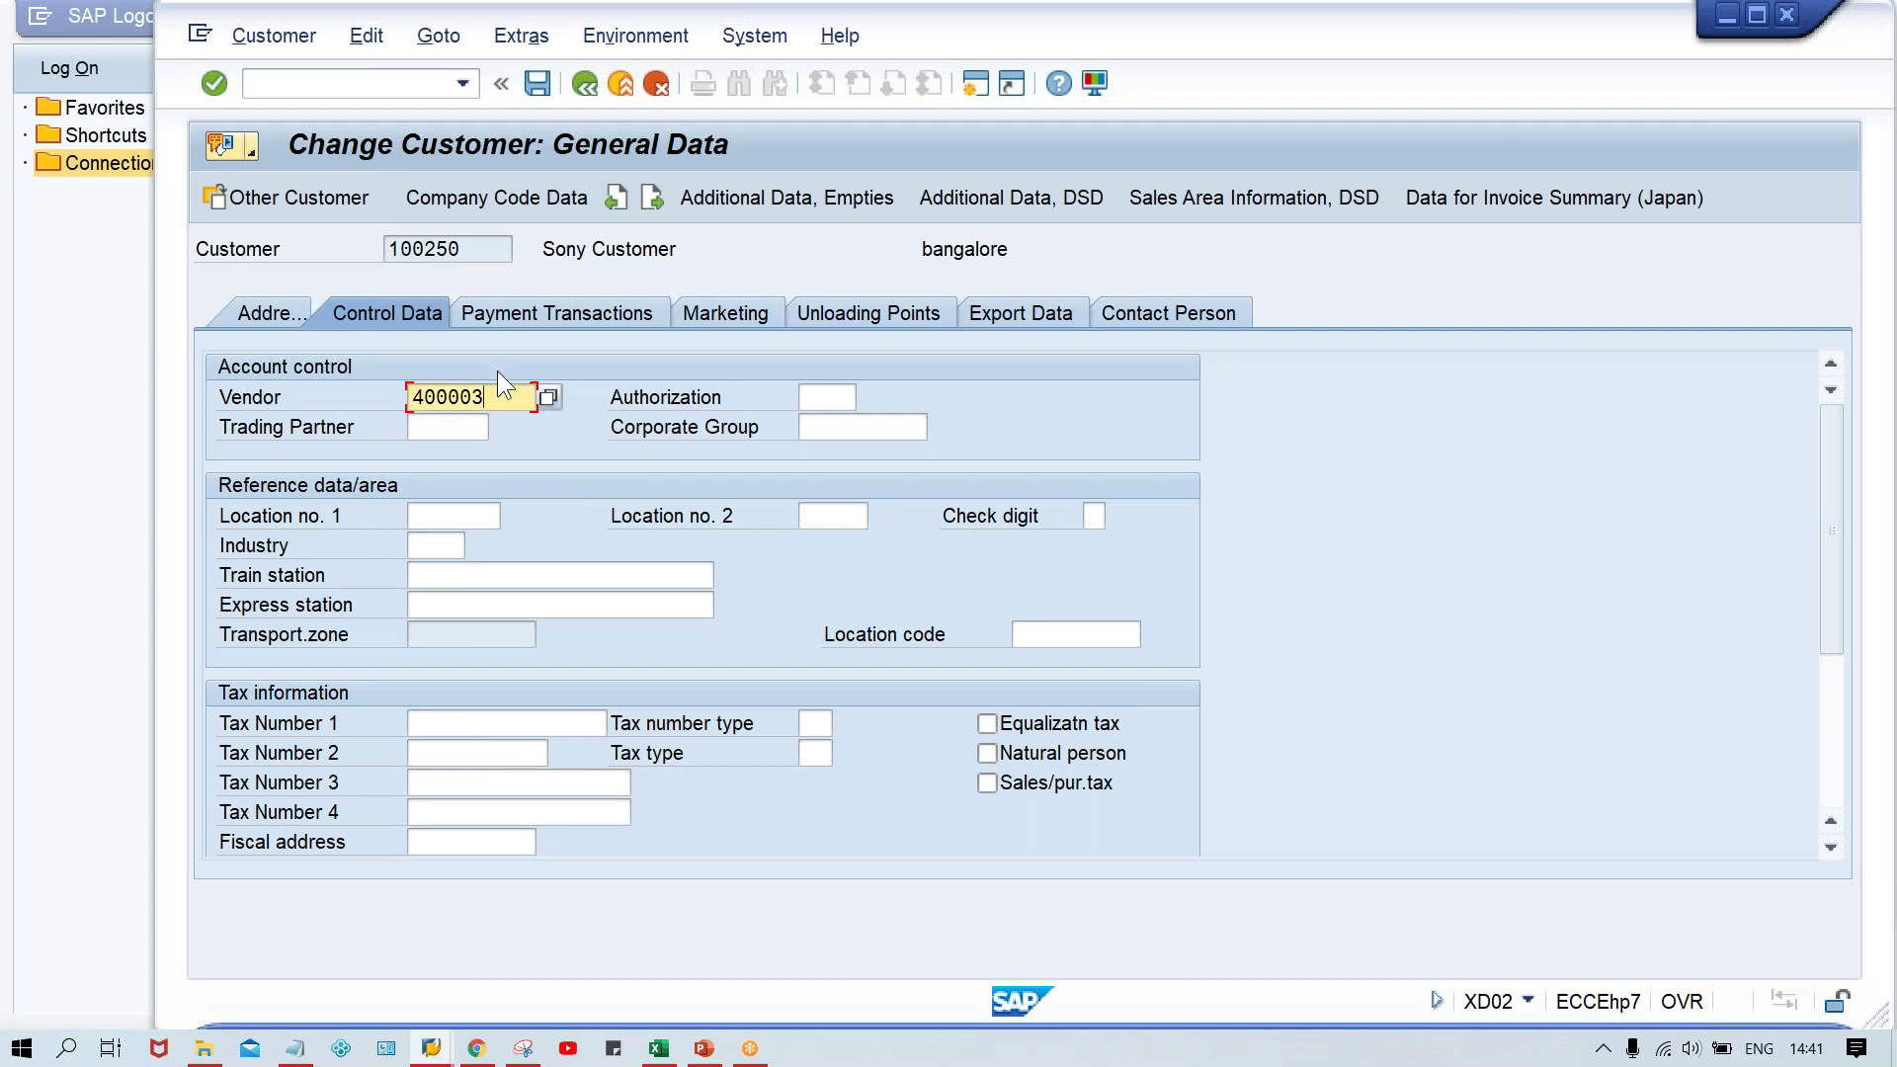
click(496, 196)
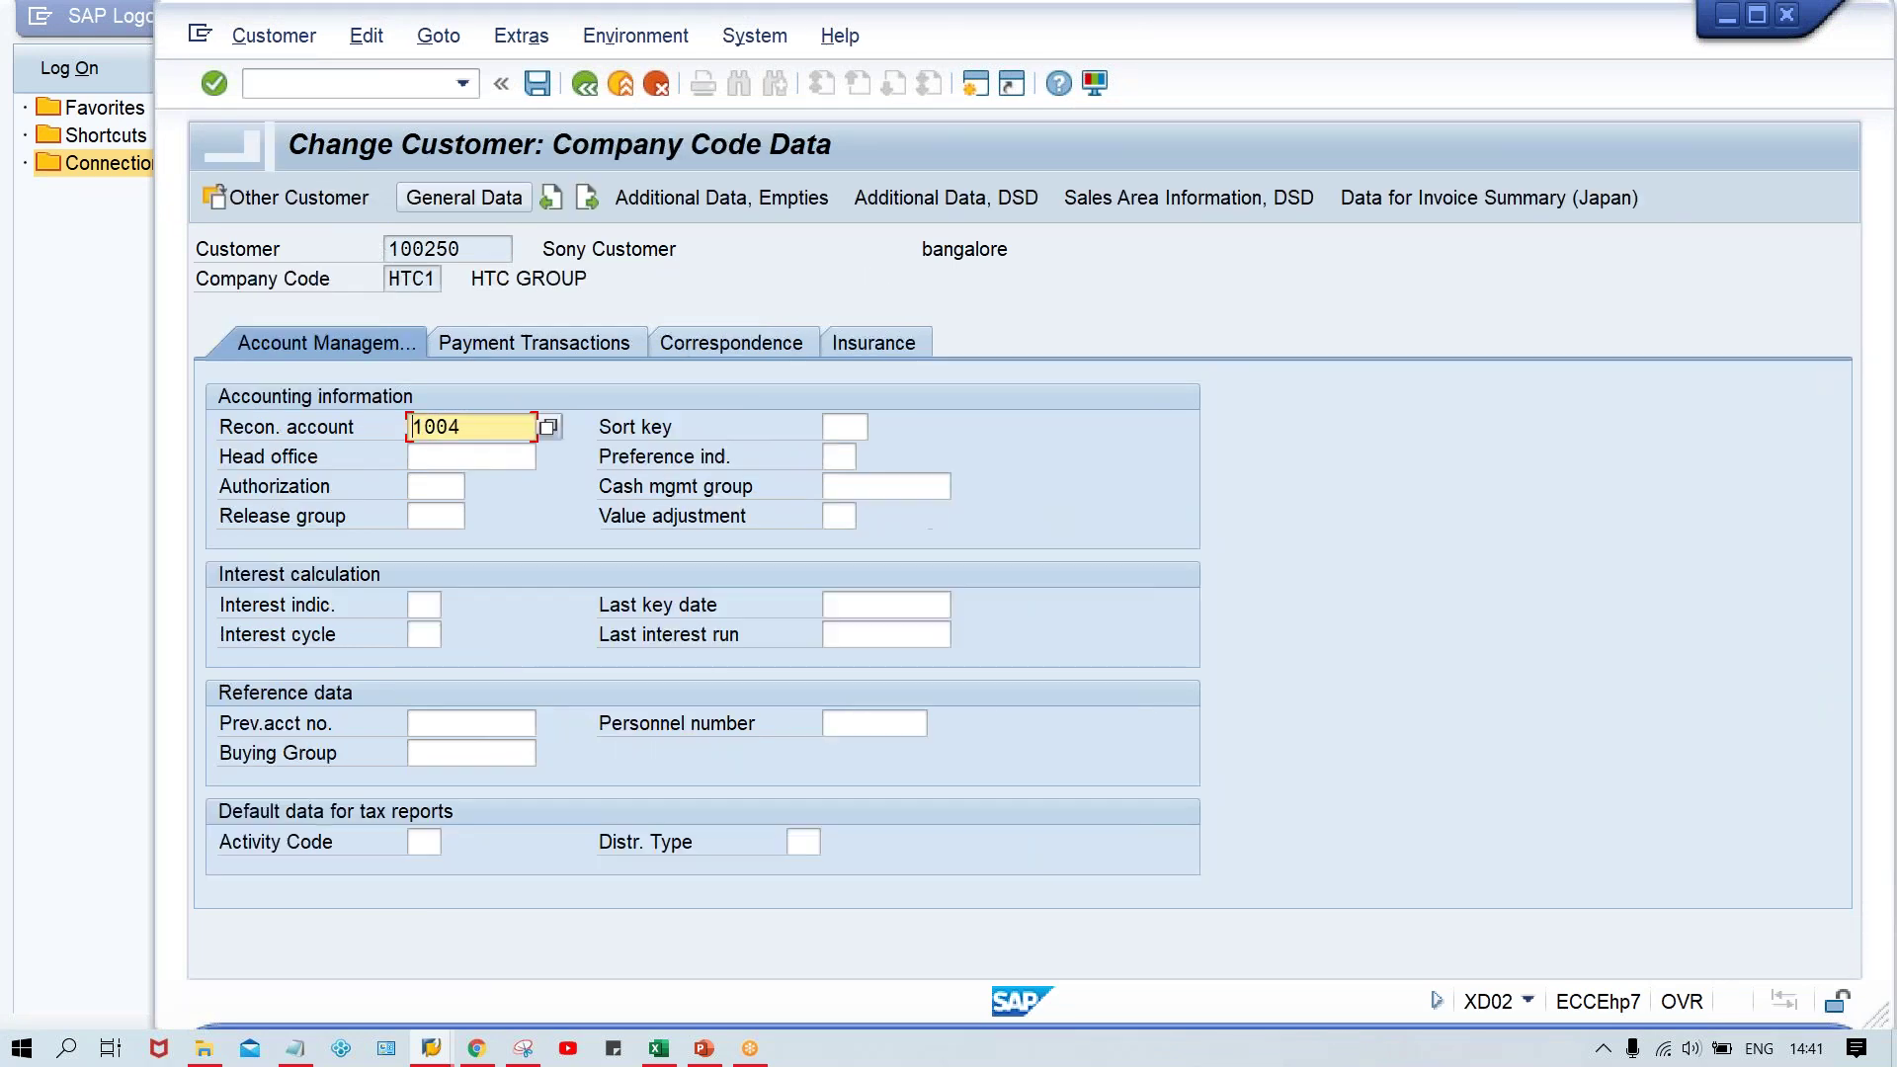
click(547, 340)
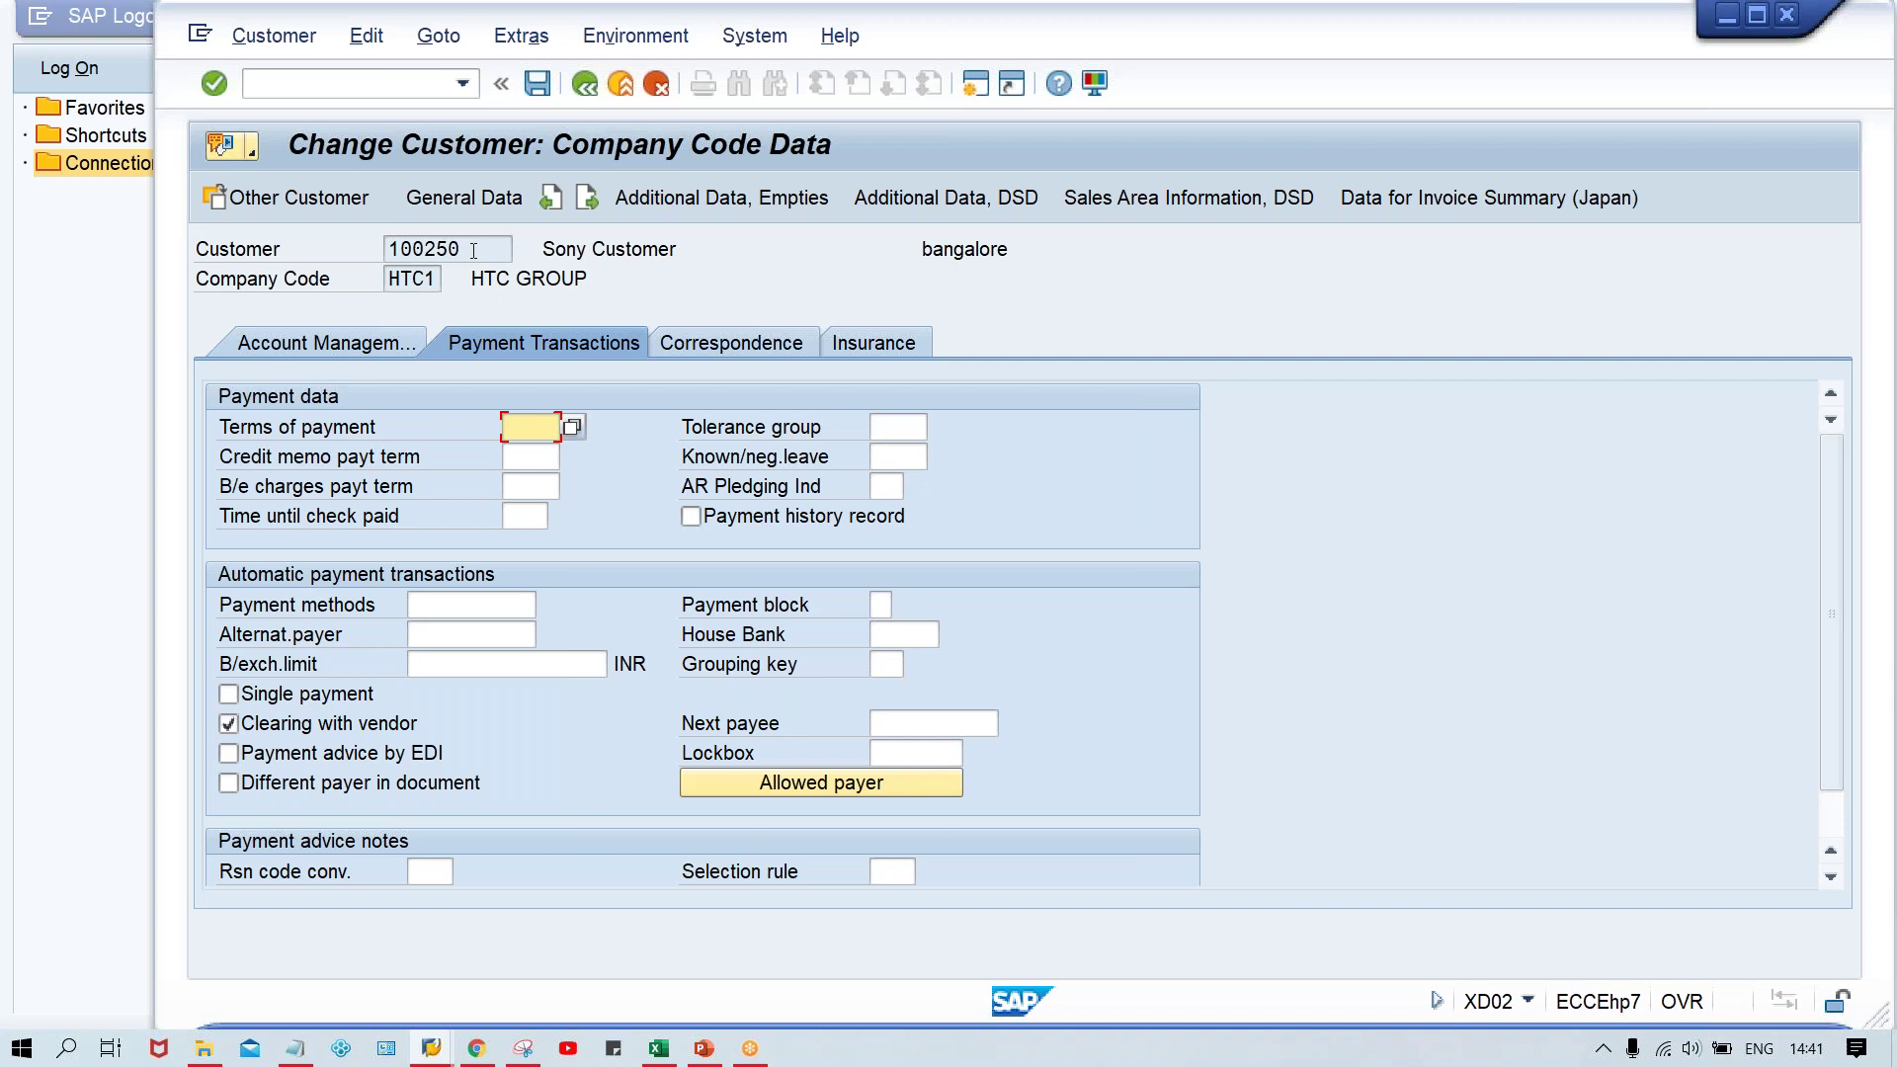
Start Change Vendor with /NXK02 and enter the number of the linked vendor for company code HTC1
click(330, 85)
text(/NXK)
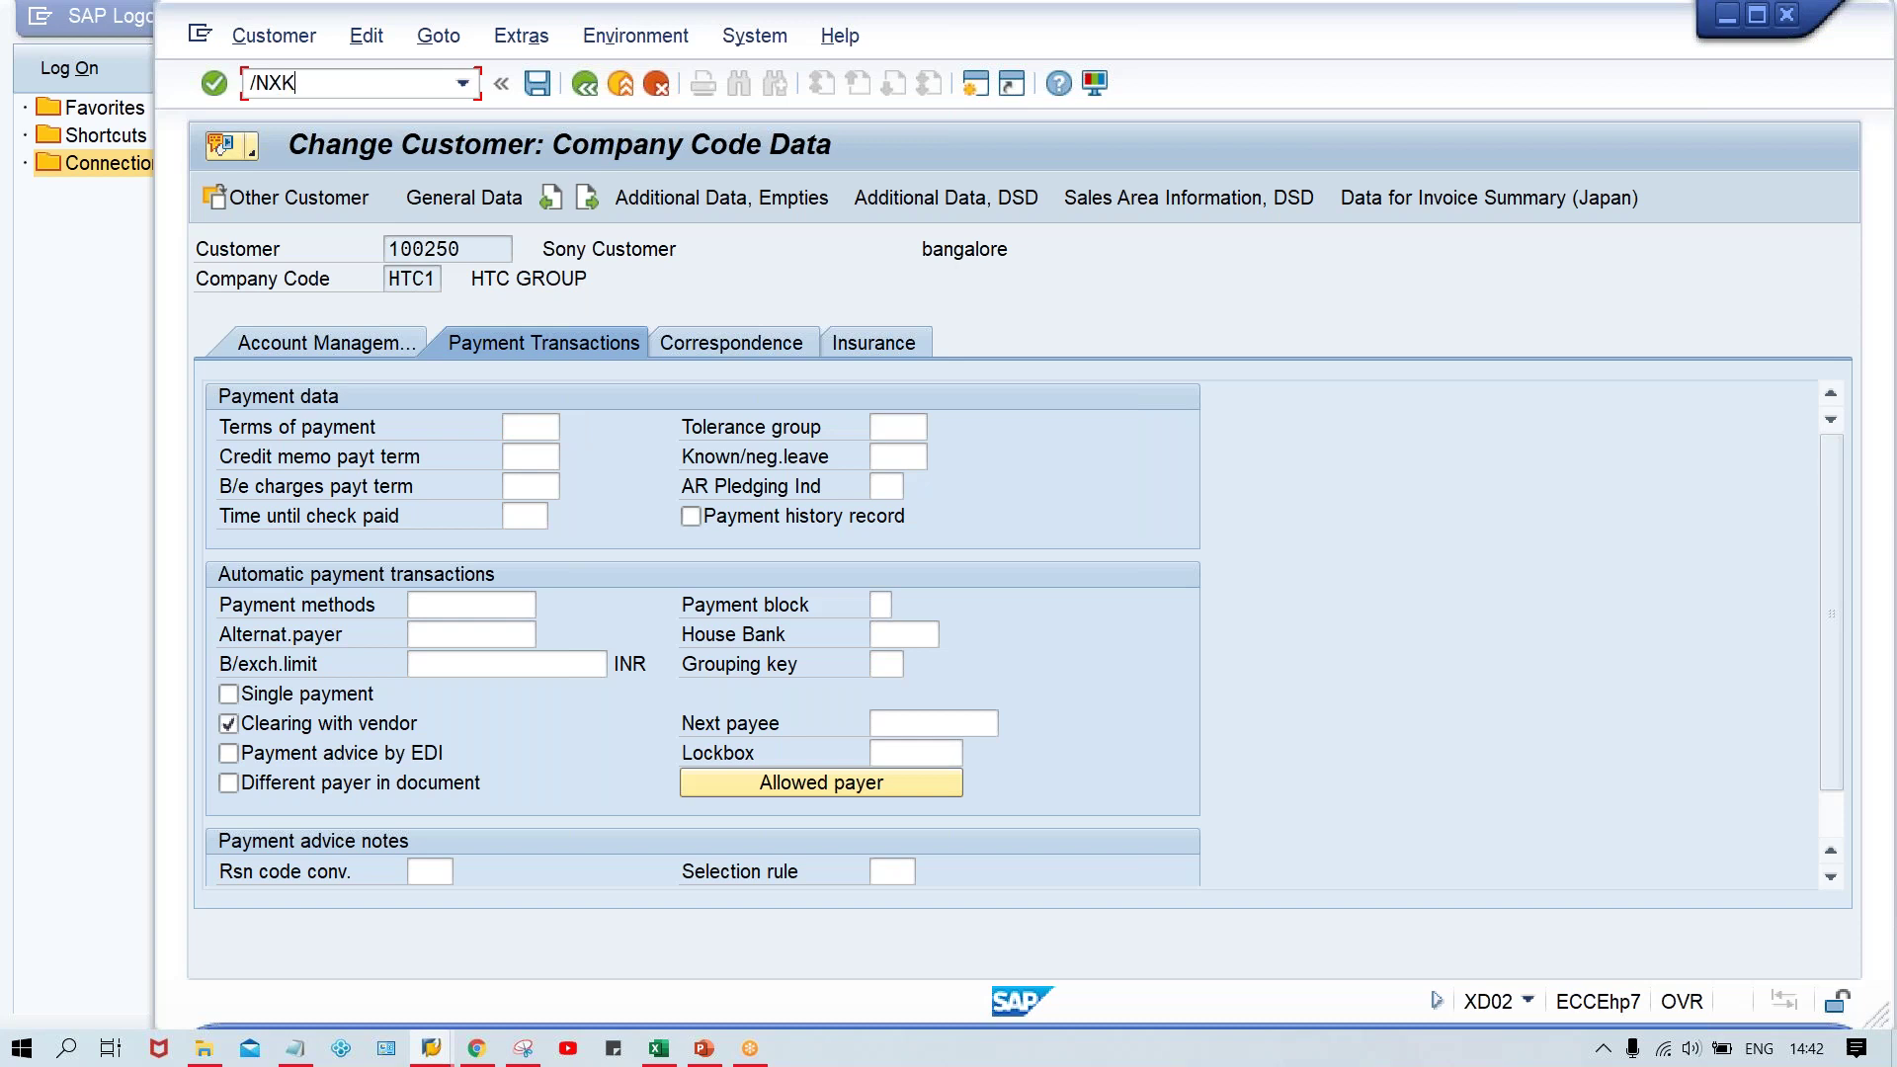
text(02)
key(Return)
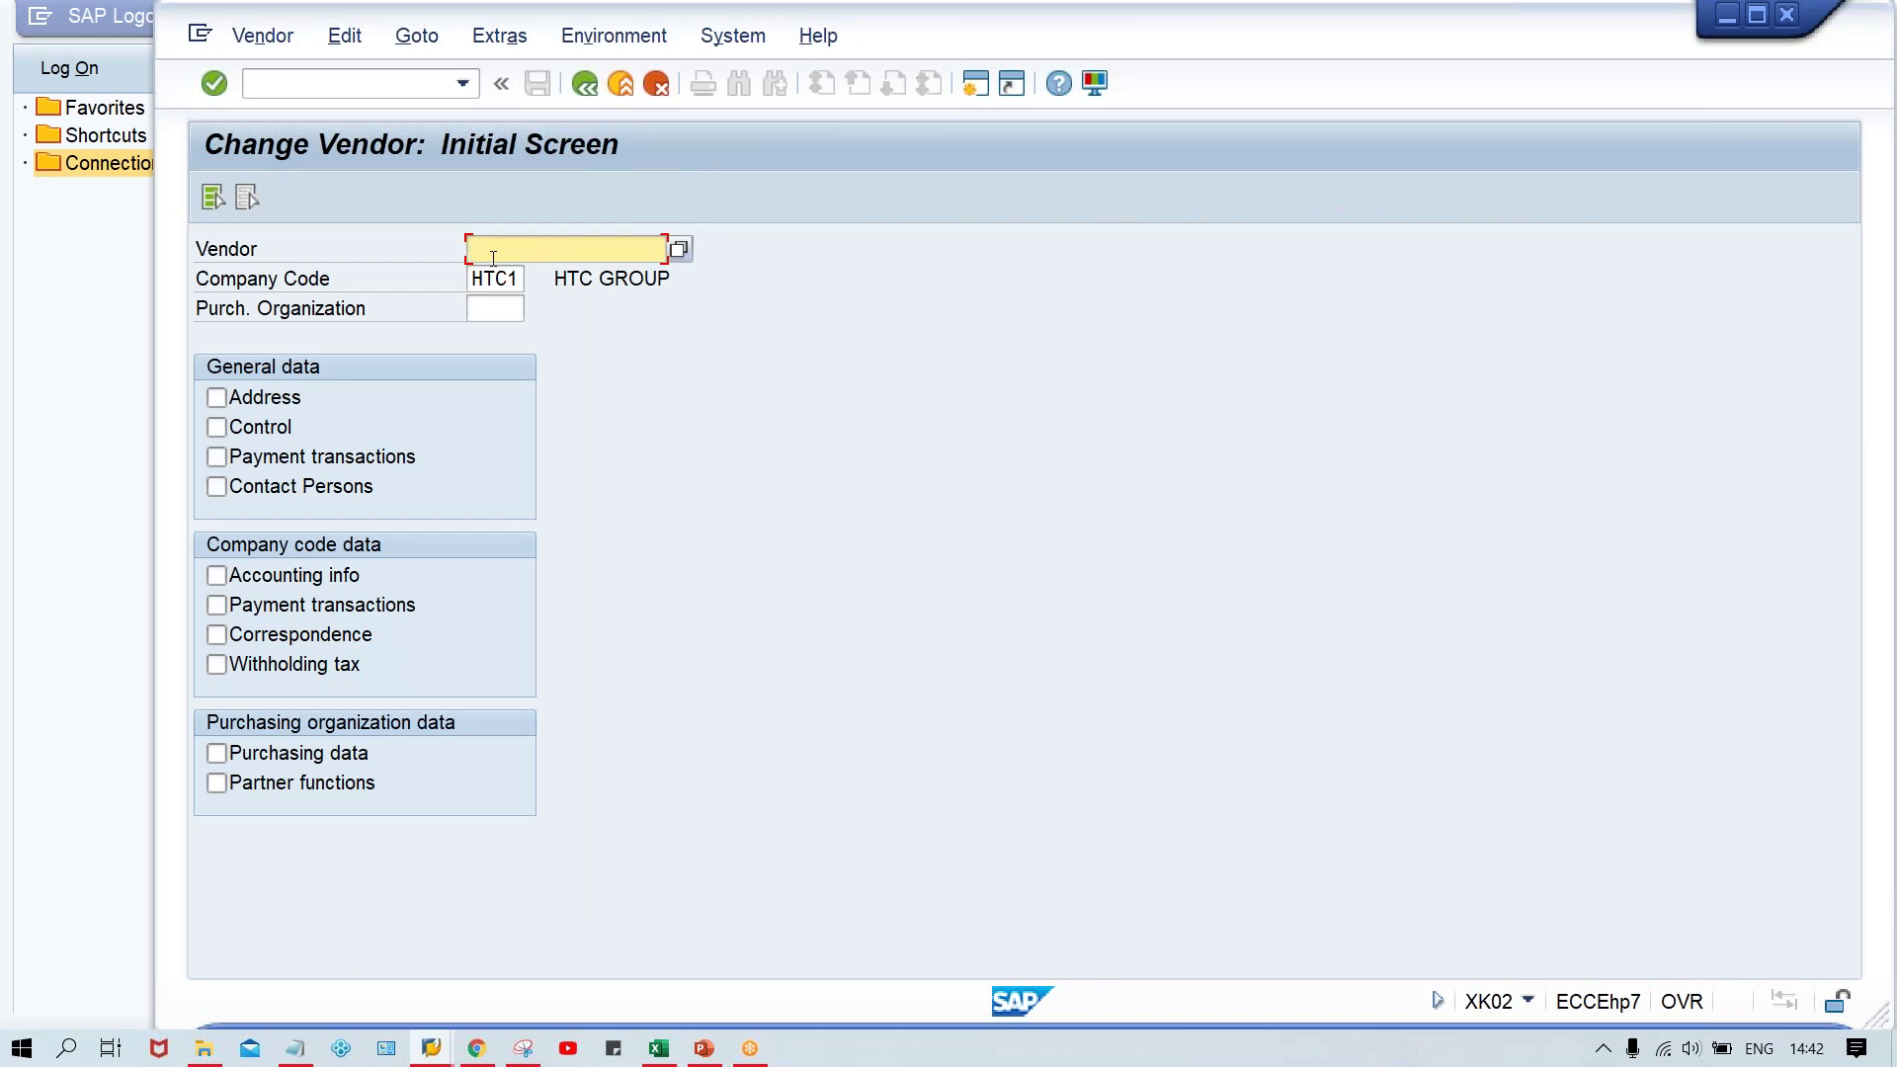
text(4)
key(Down)
key(Return)
Display the vendor's Control and company code Payment transactions data to check the linked customer and the Clrg with cust. setting
click(251, 431)
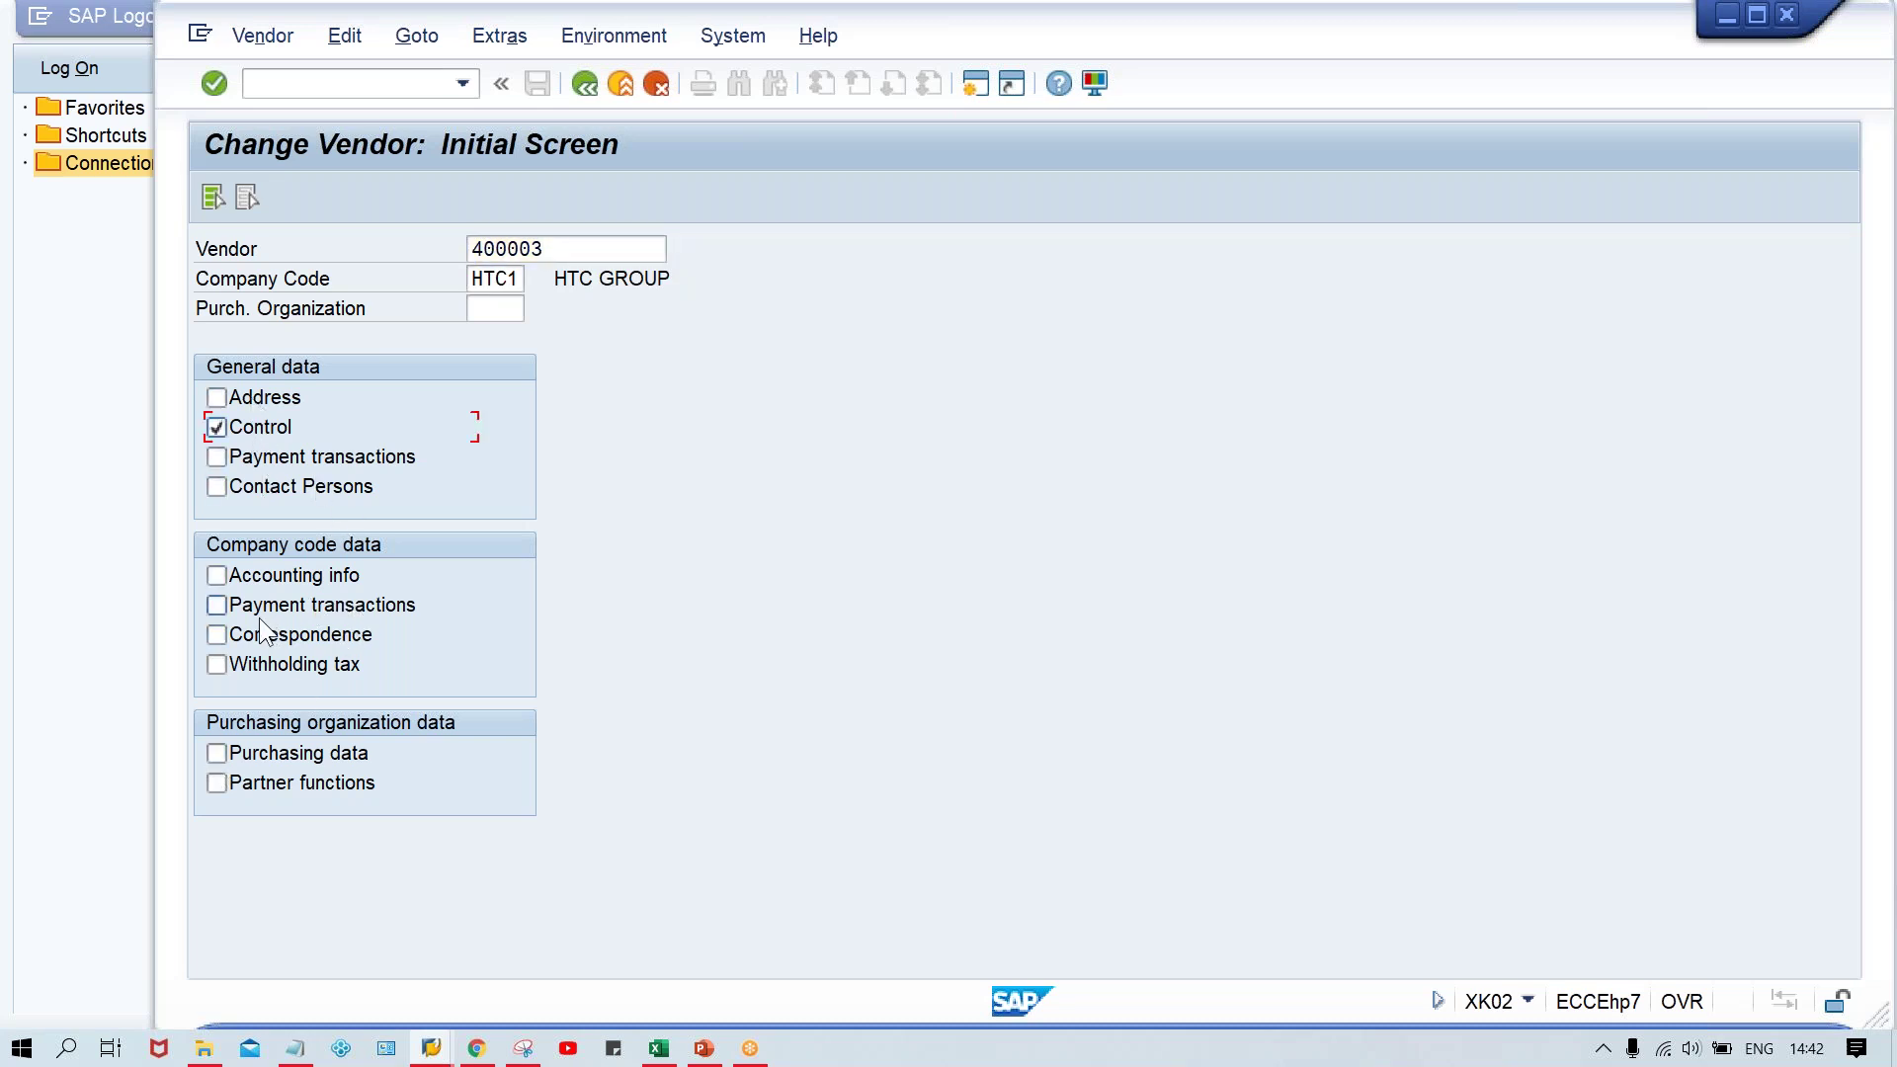
click(312, 593)
key(Return)
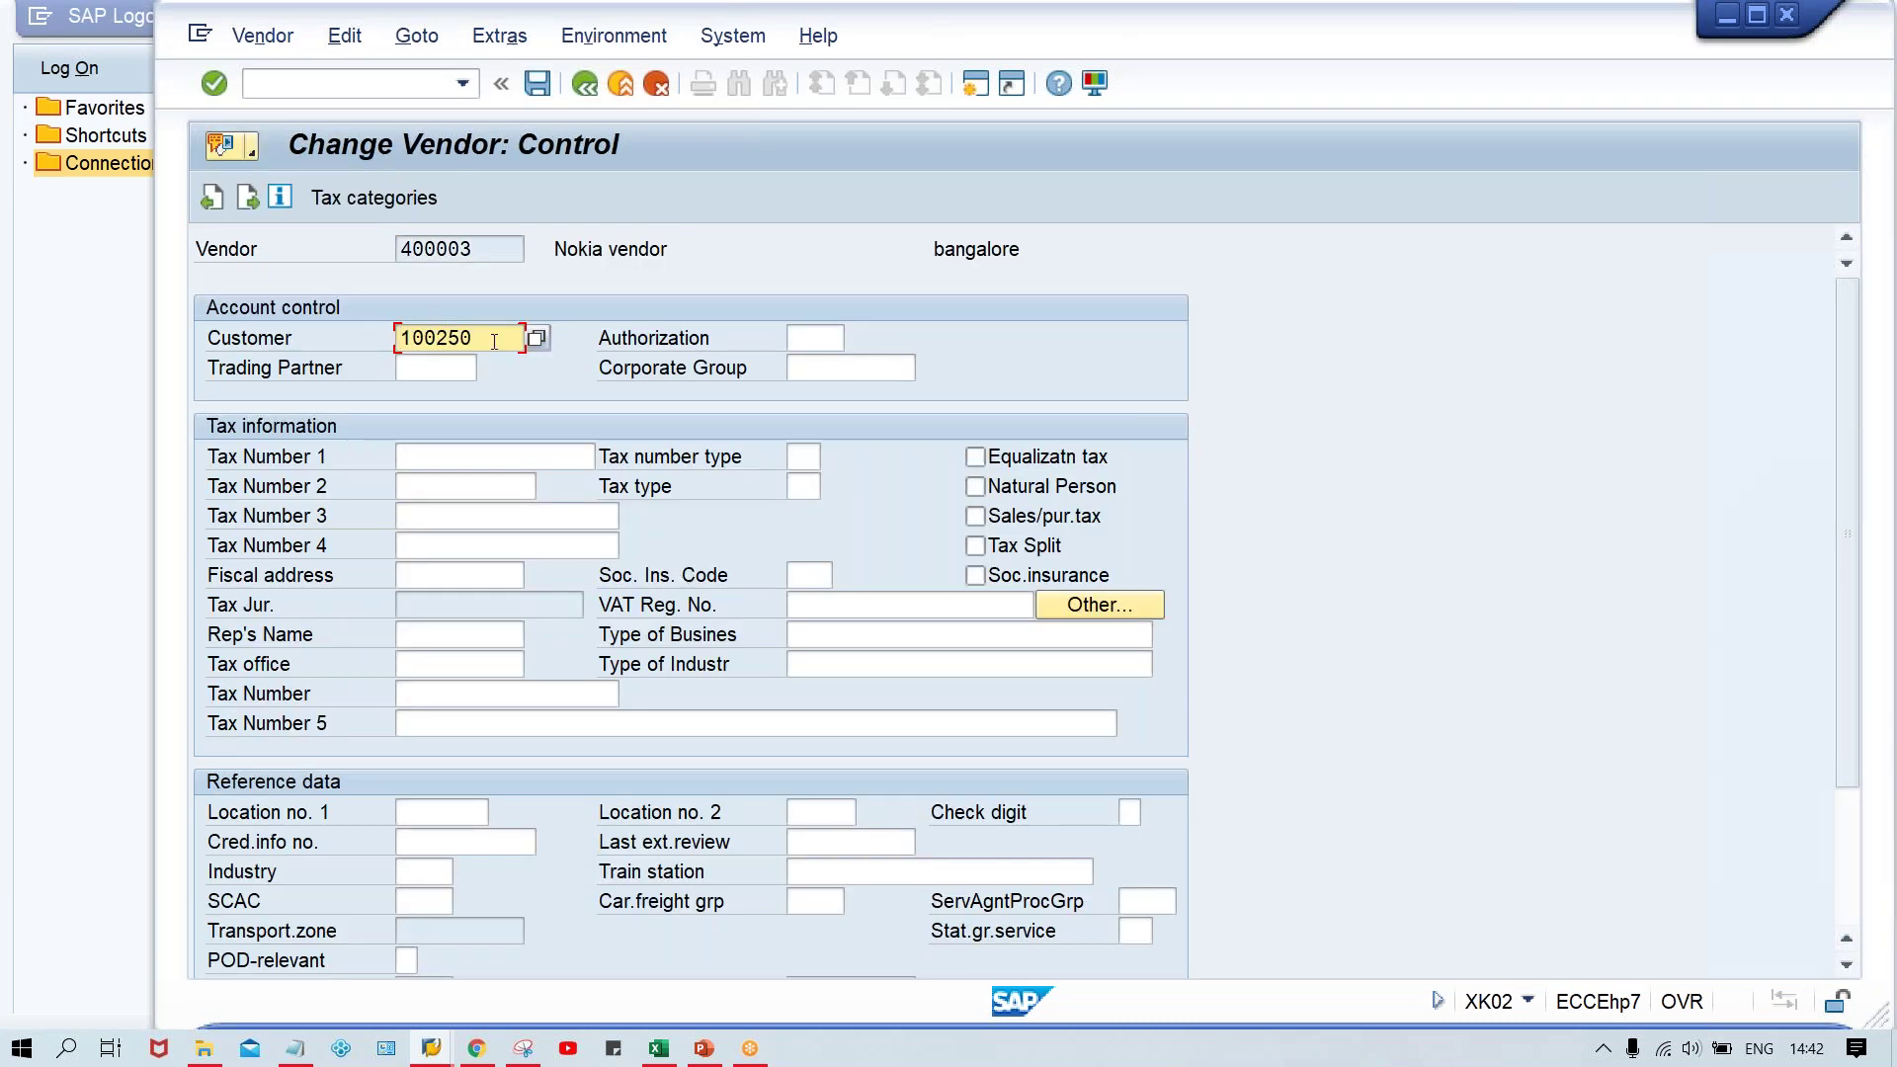
double_click(494, 341)
key(Return)
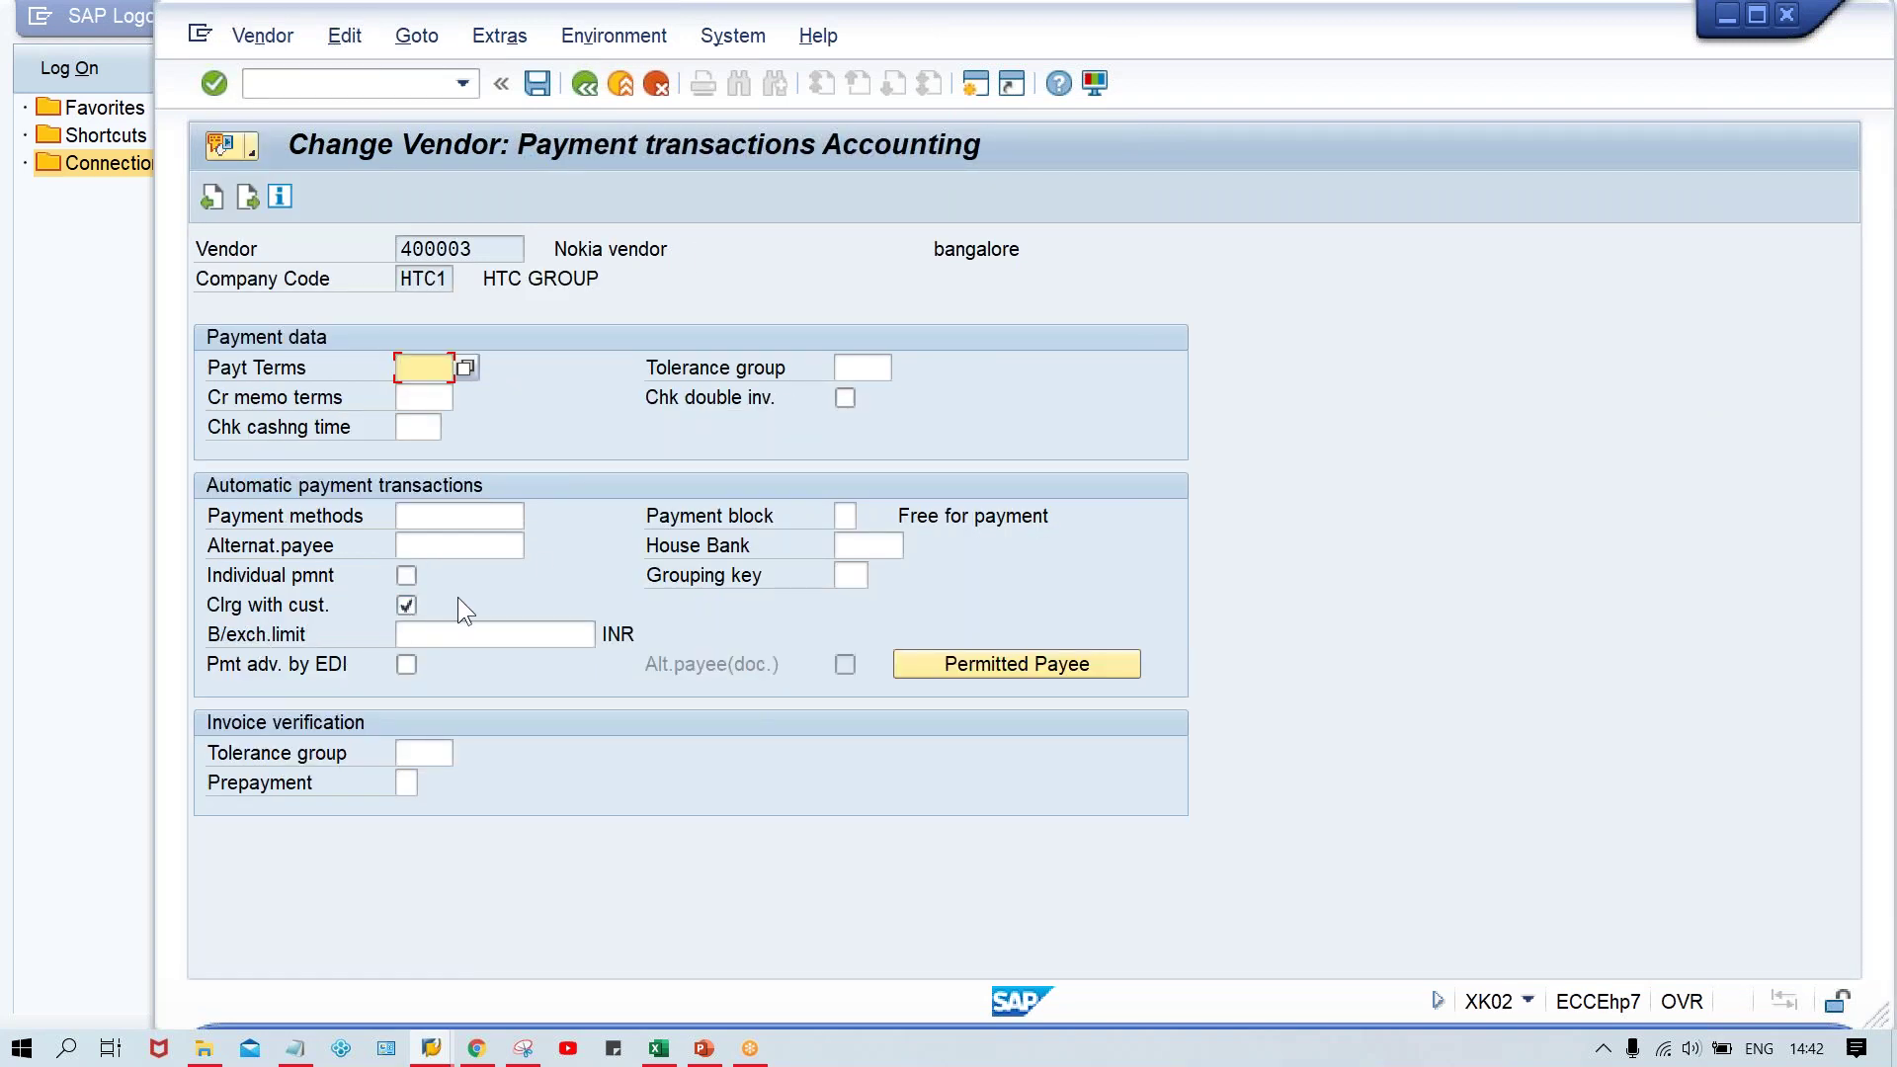
Display the vendor's open line items in company code HTC1 with transaction /NFBL1N
click(373, 72)
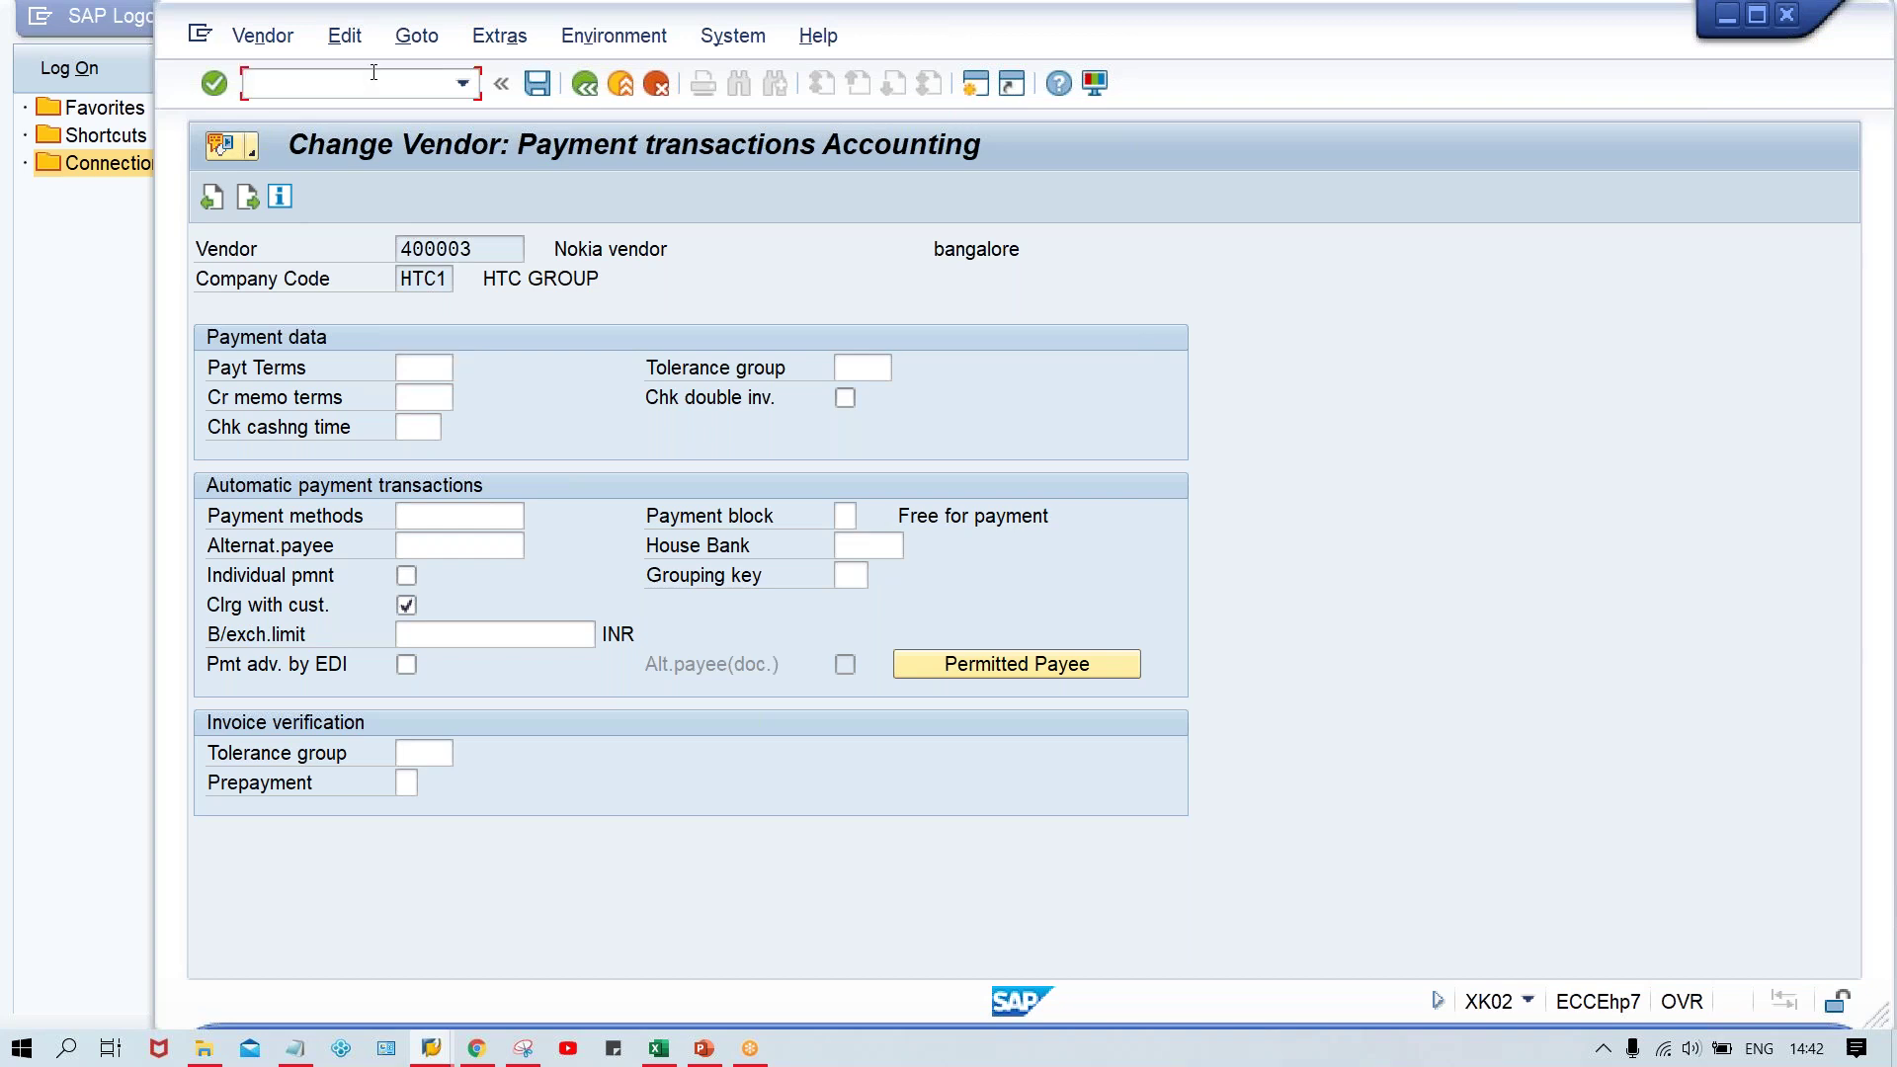
text(/NFBL1N)
key(Return)
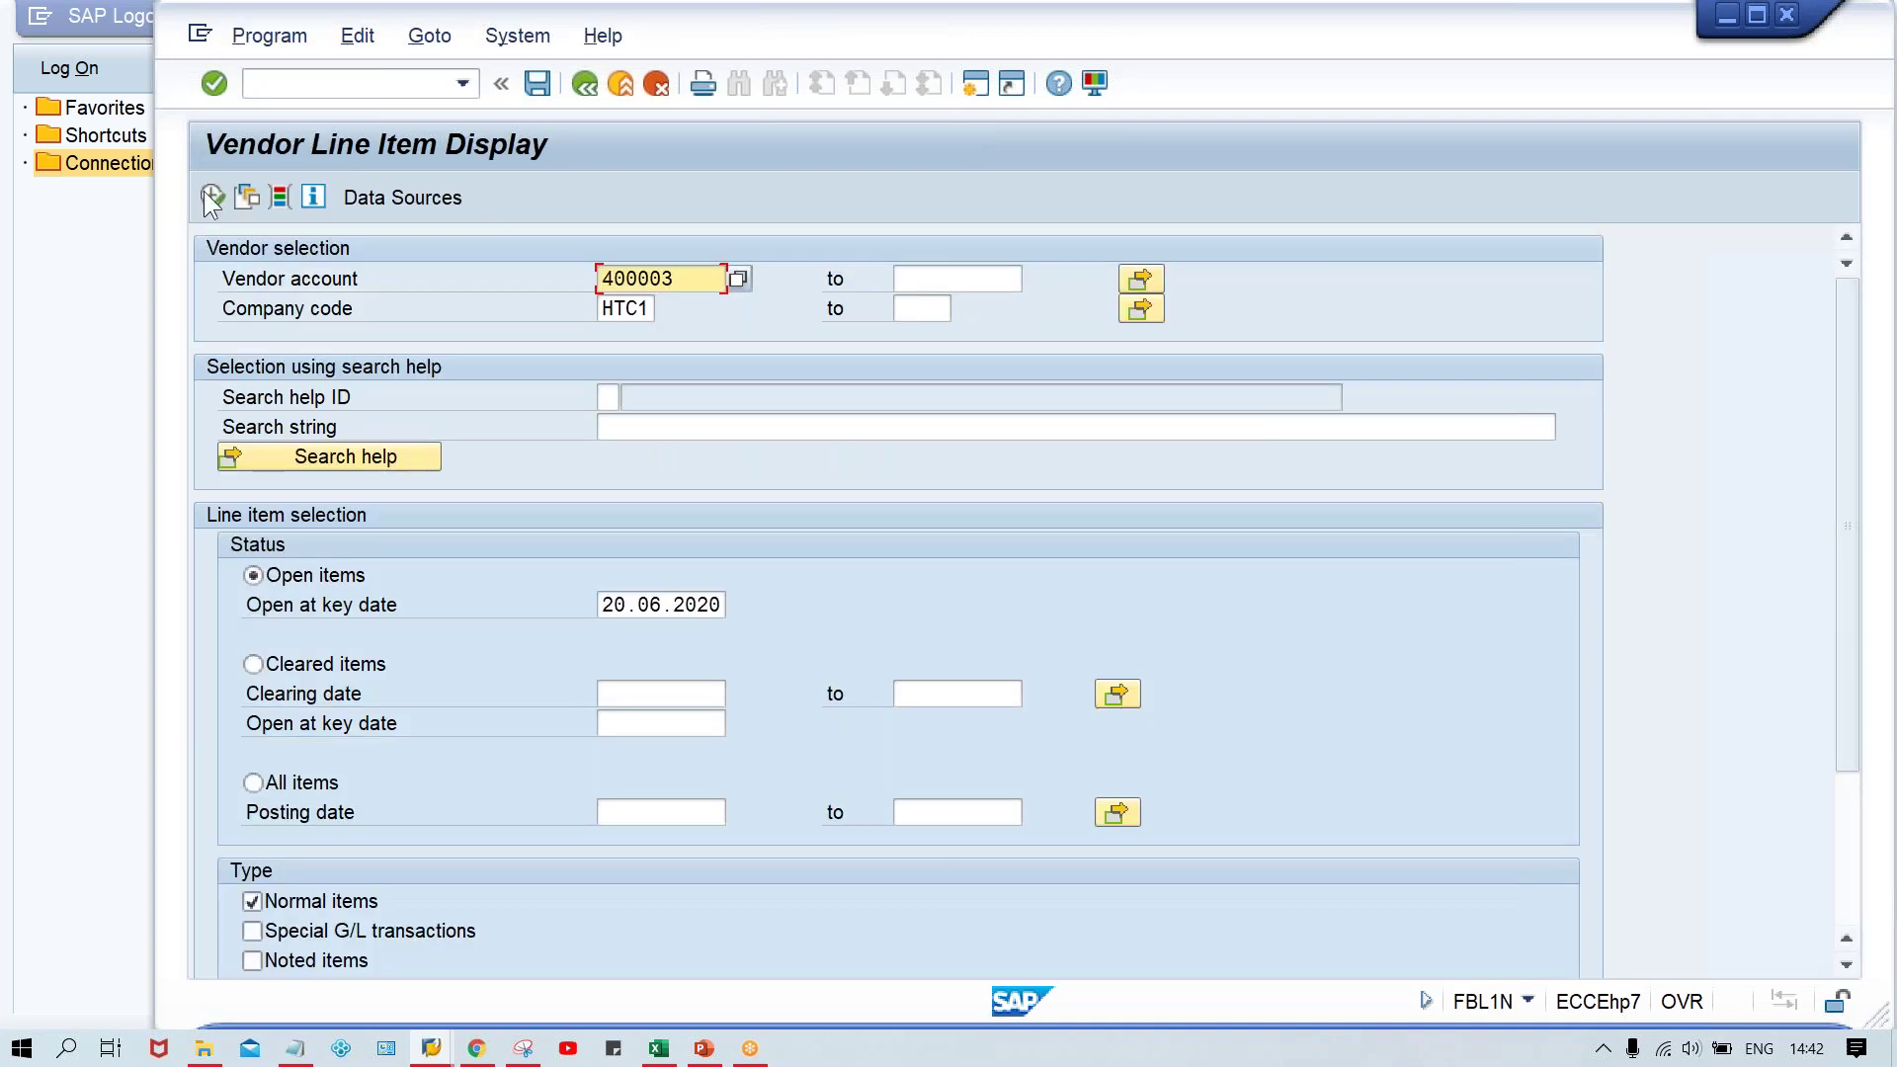
click(210, 196)
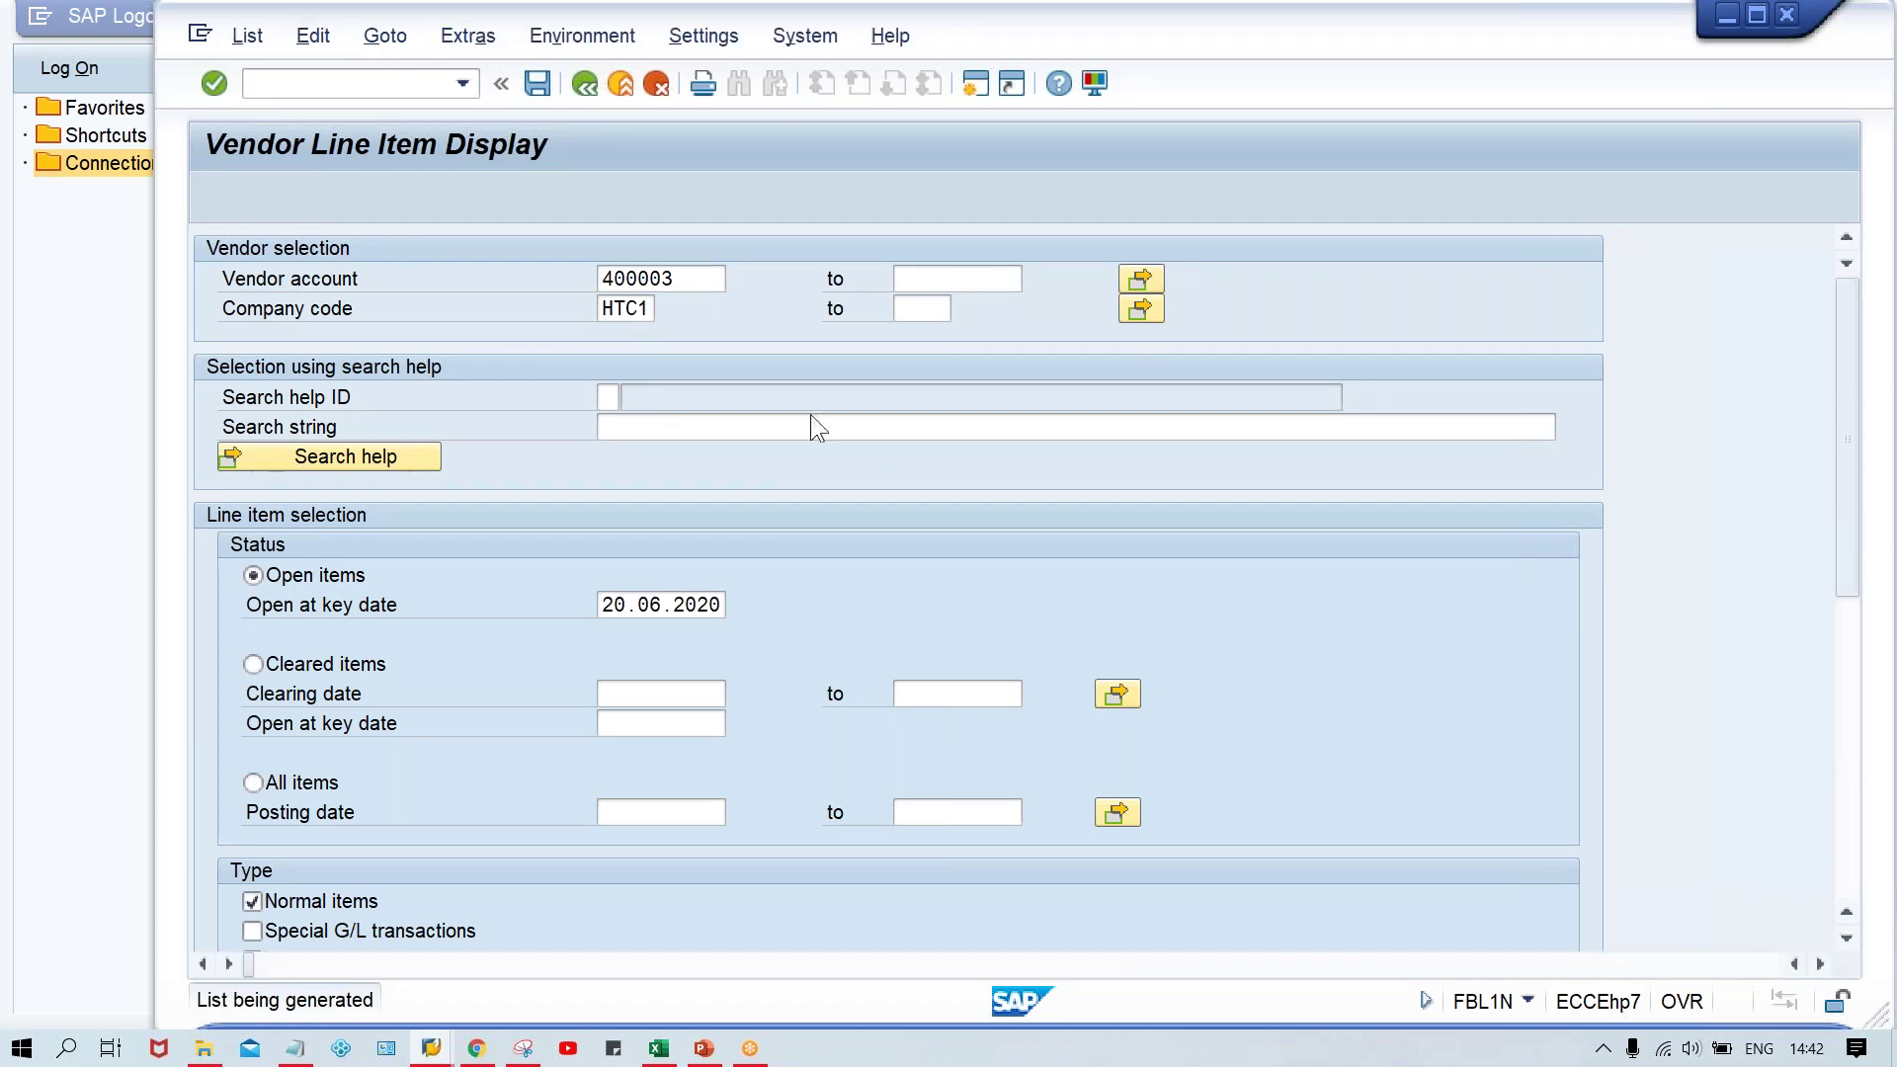
click(1360, 650)
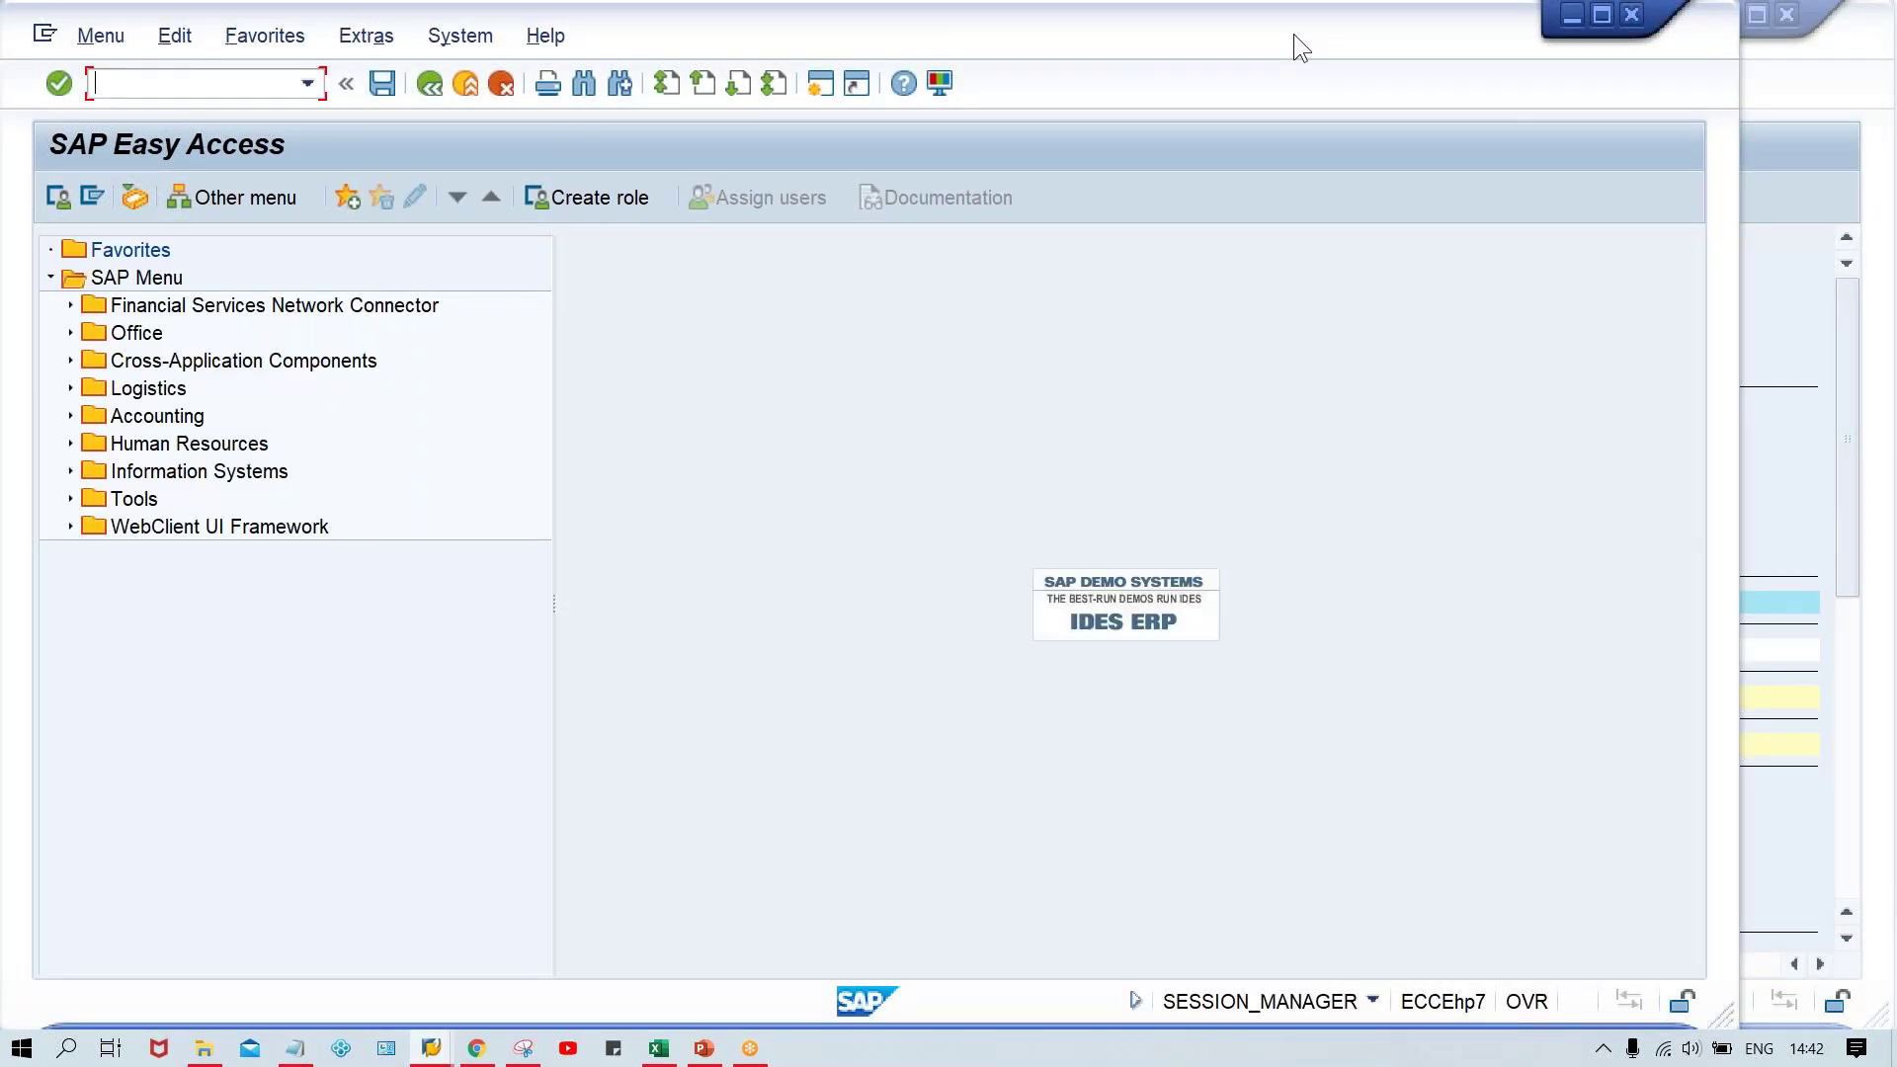
Try to list open items for the customer number in a new session with FBL3N, company code HTC1
text(F)
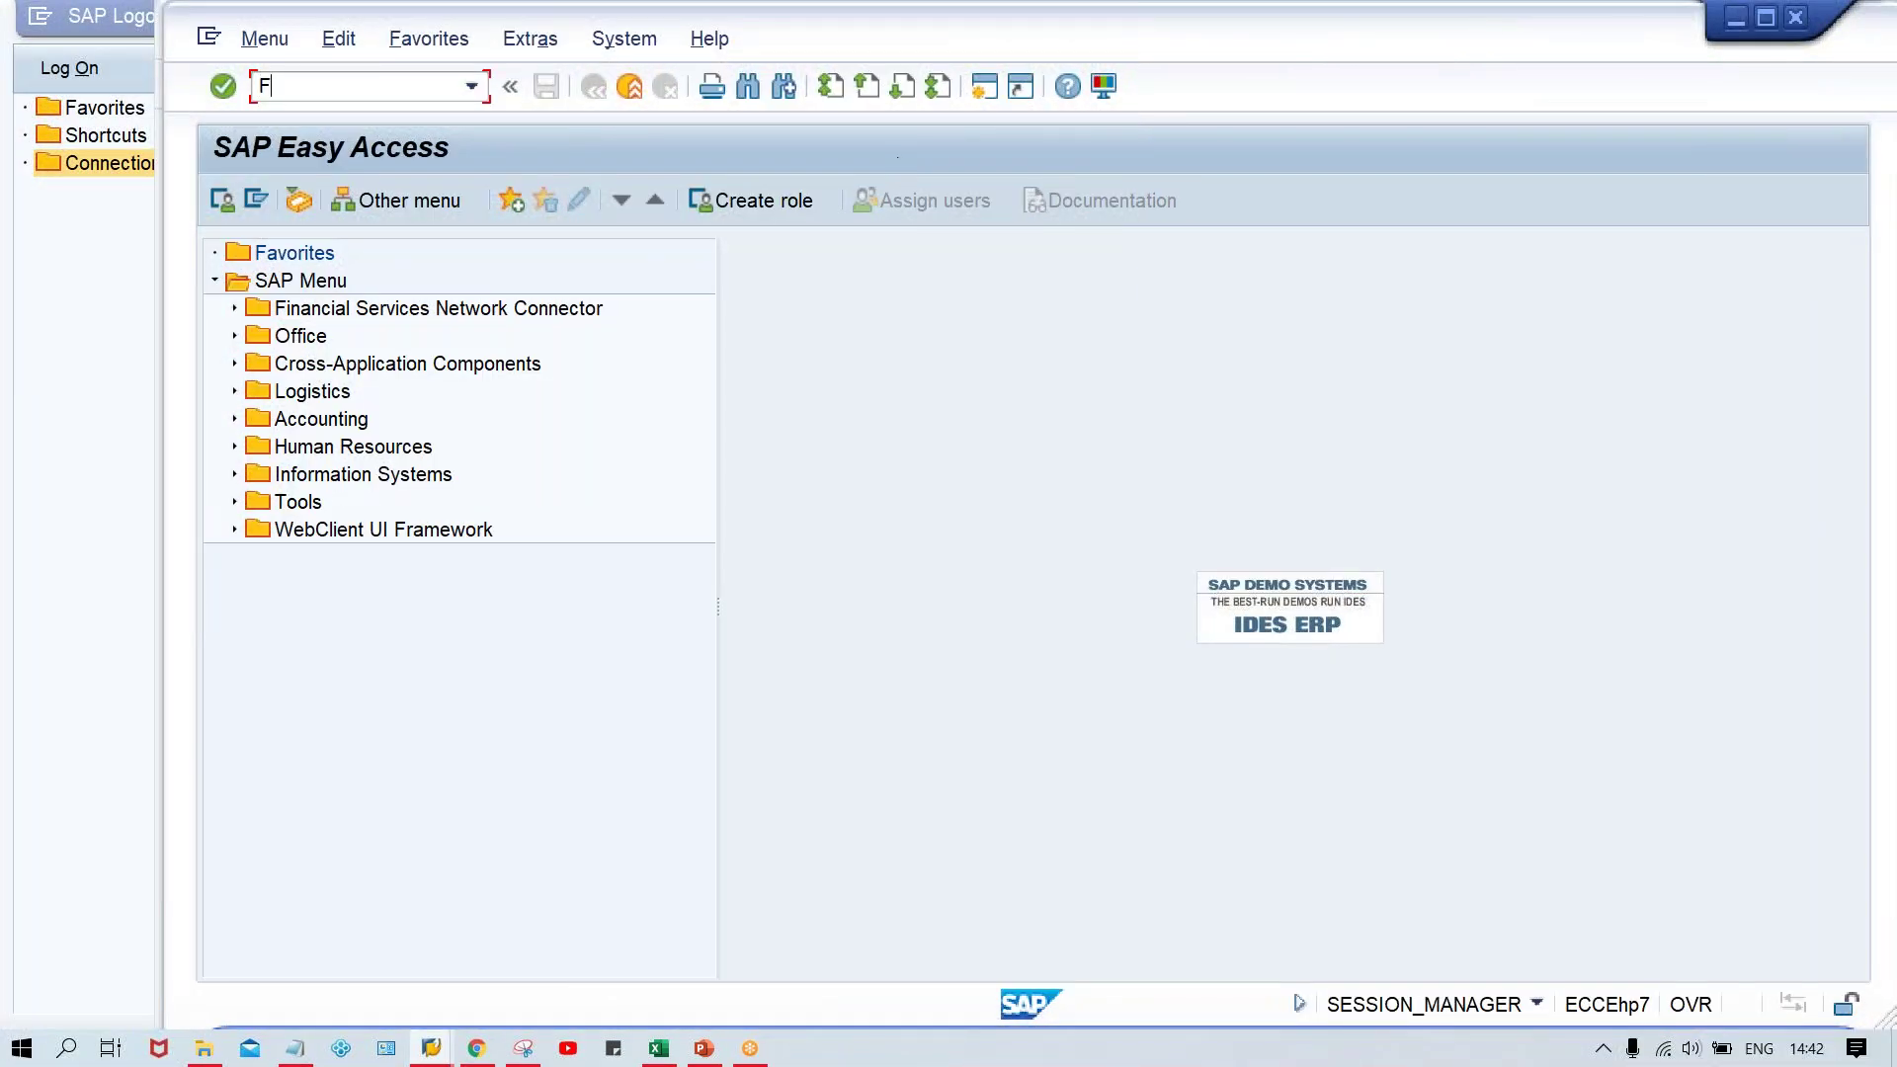
text(BL3N)
key(Return)
key(BackSpace)
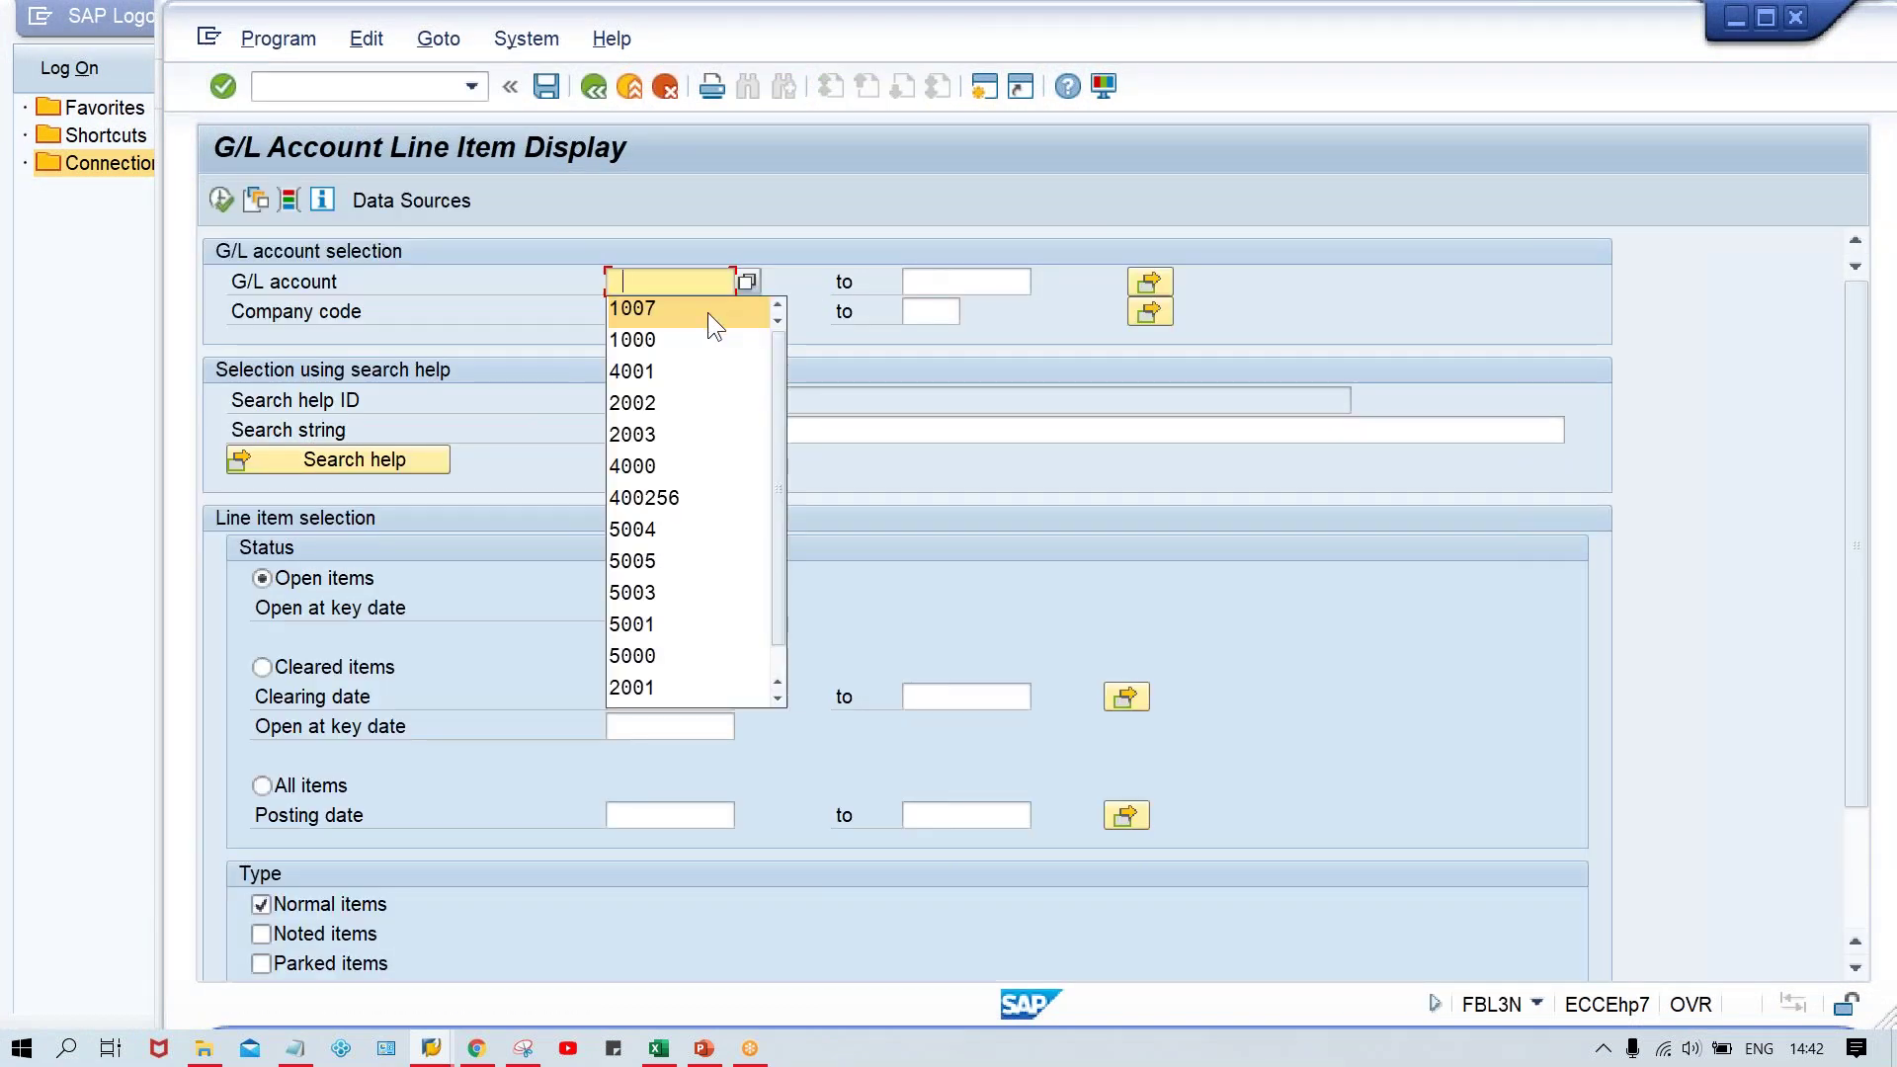
click(639, 284)
text(100)
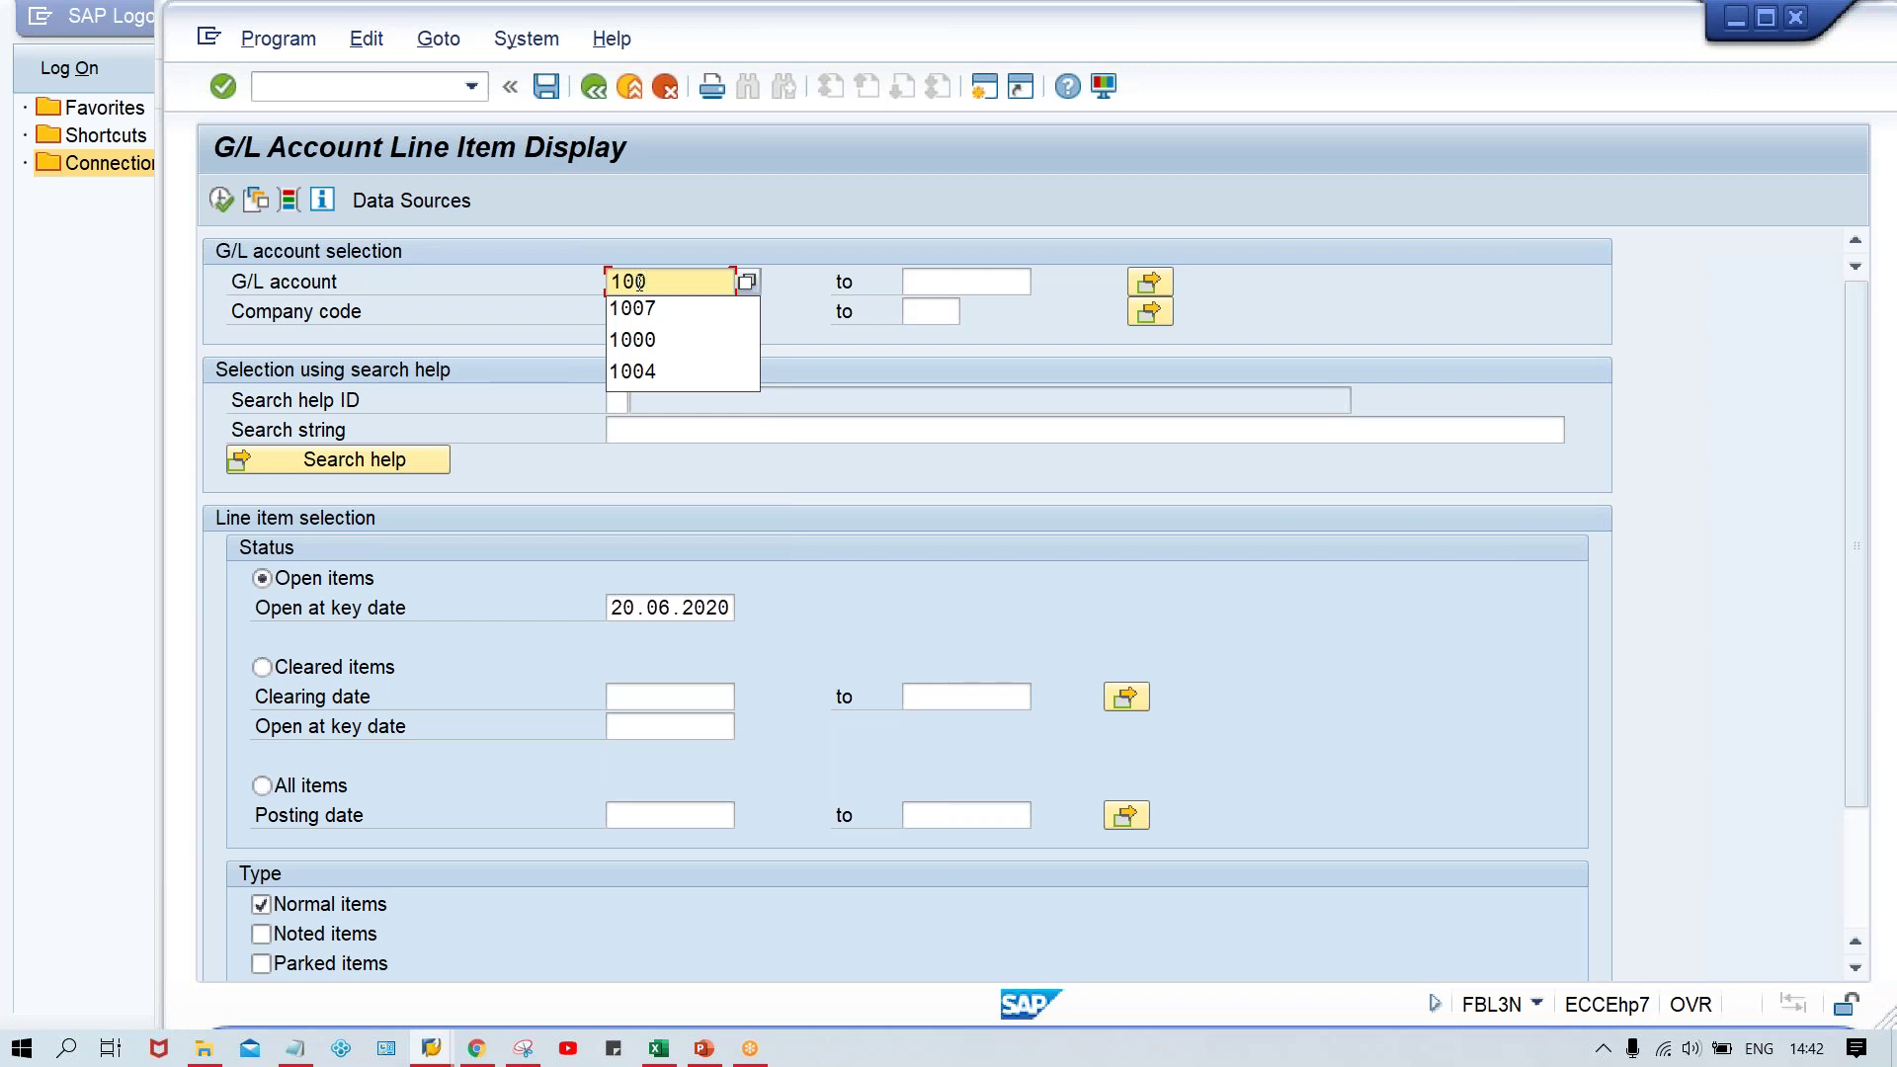
text(252)
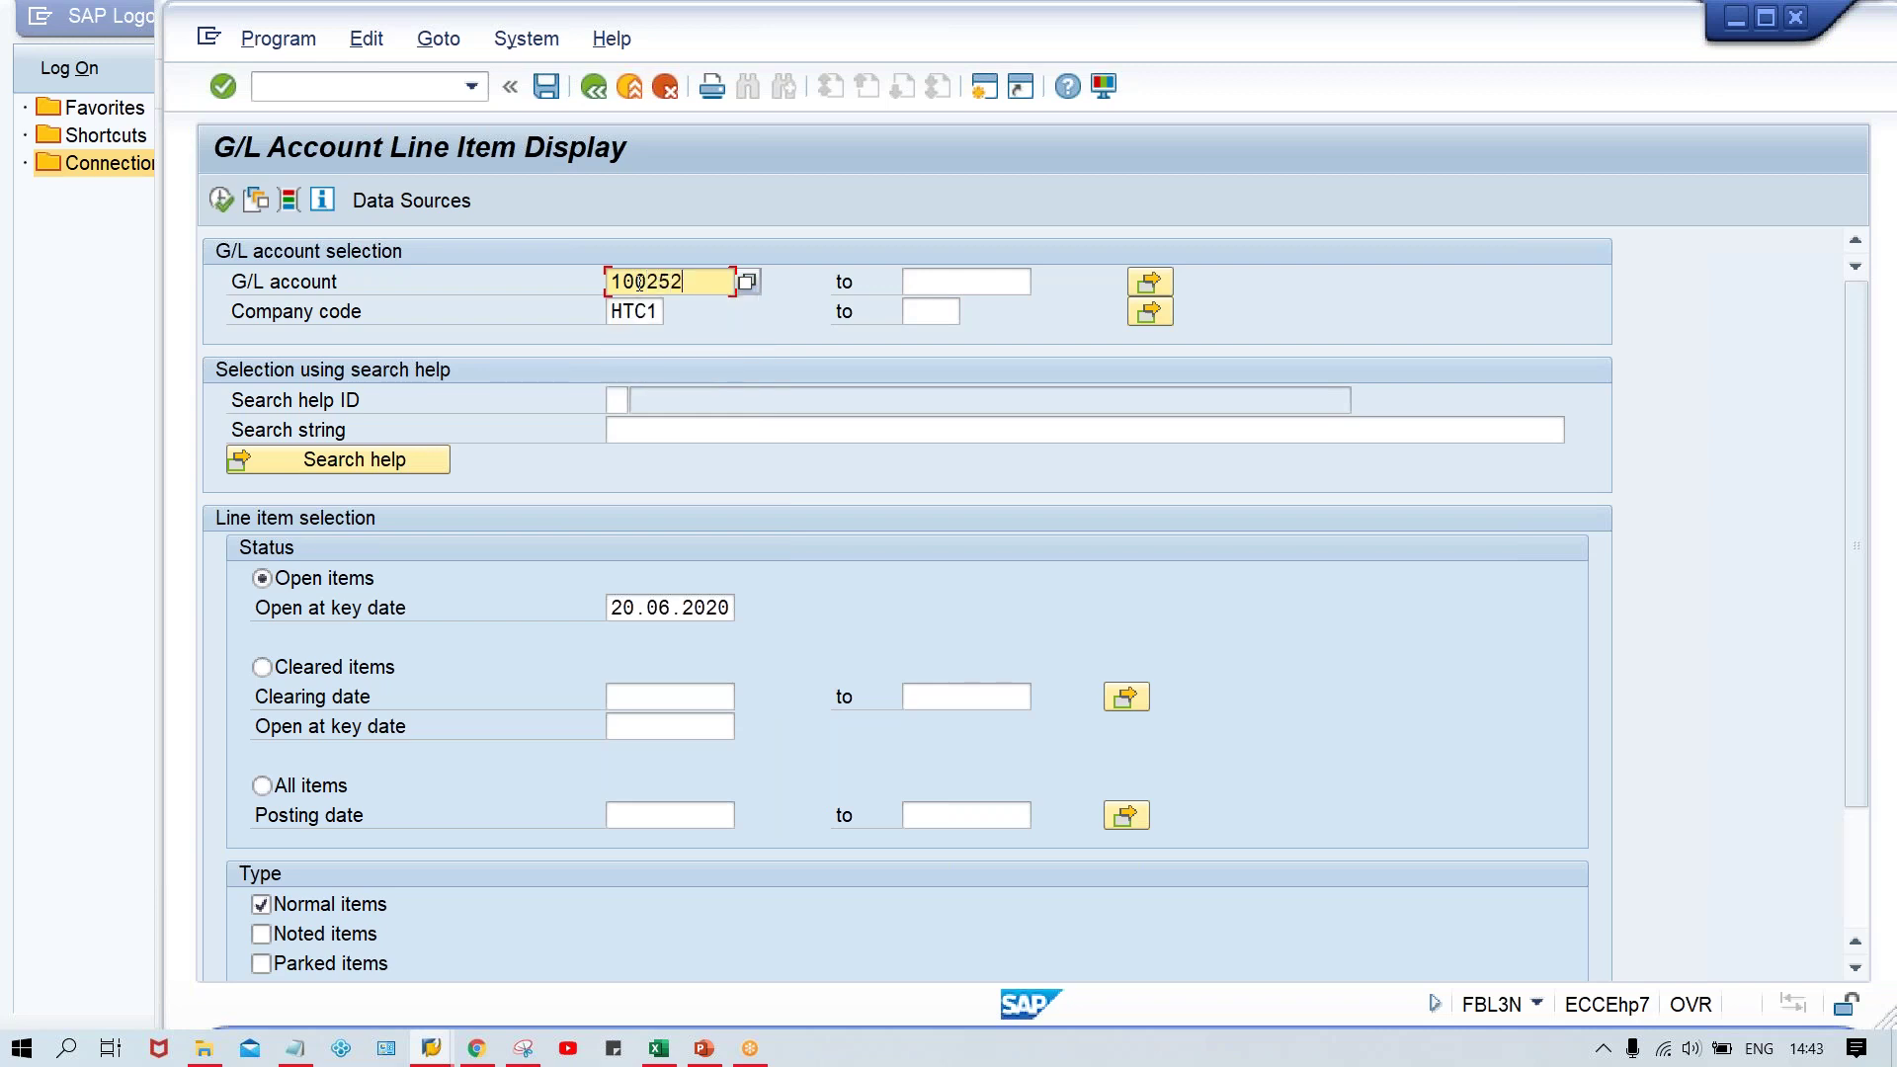
key(BackSpace)
text(0)
click(219, 199)
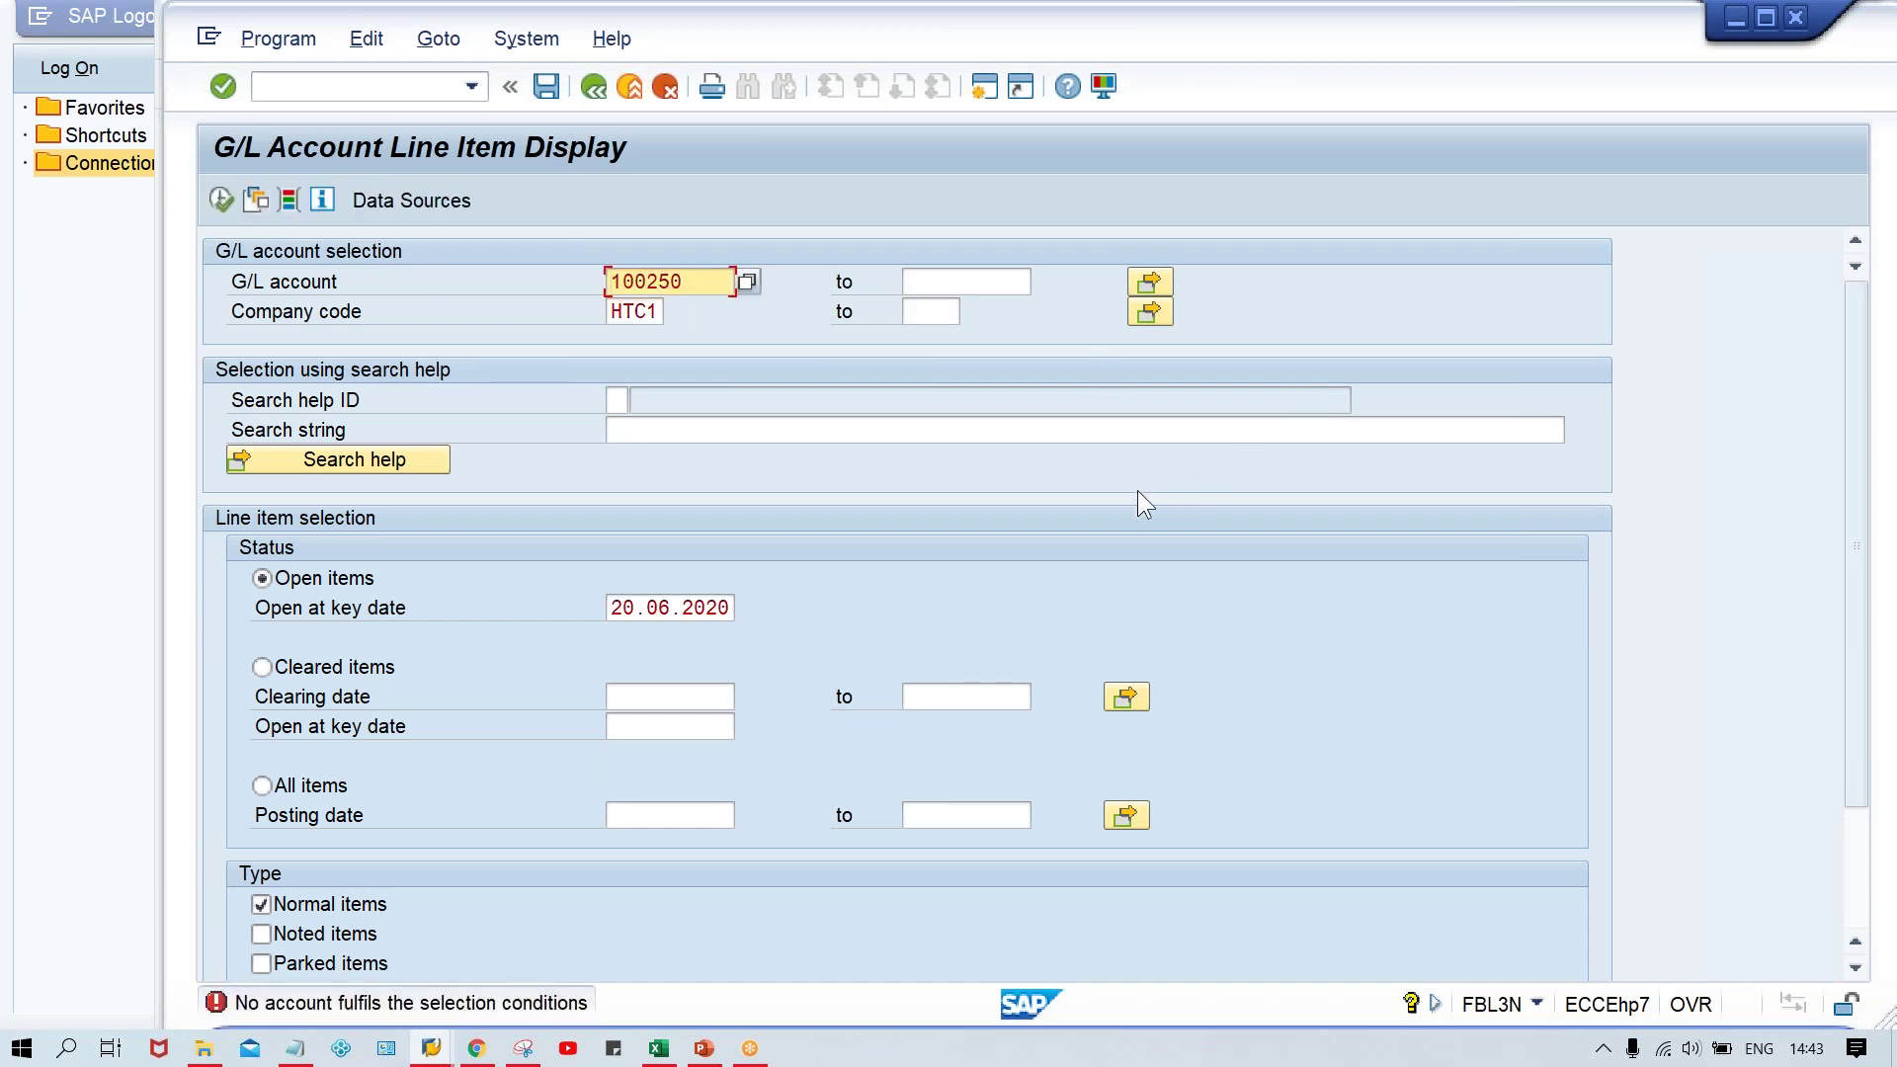
Recheck the customer number in the Snipping Tool capture and return to the G/L line item selection
key(alt+Tab)
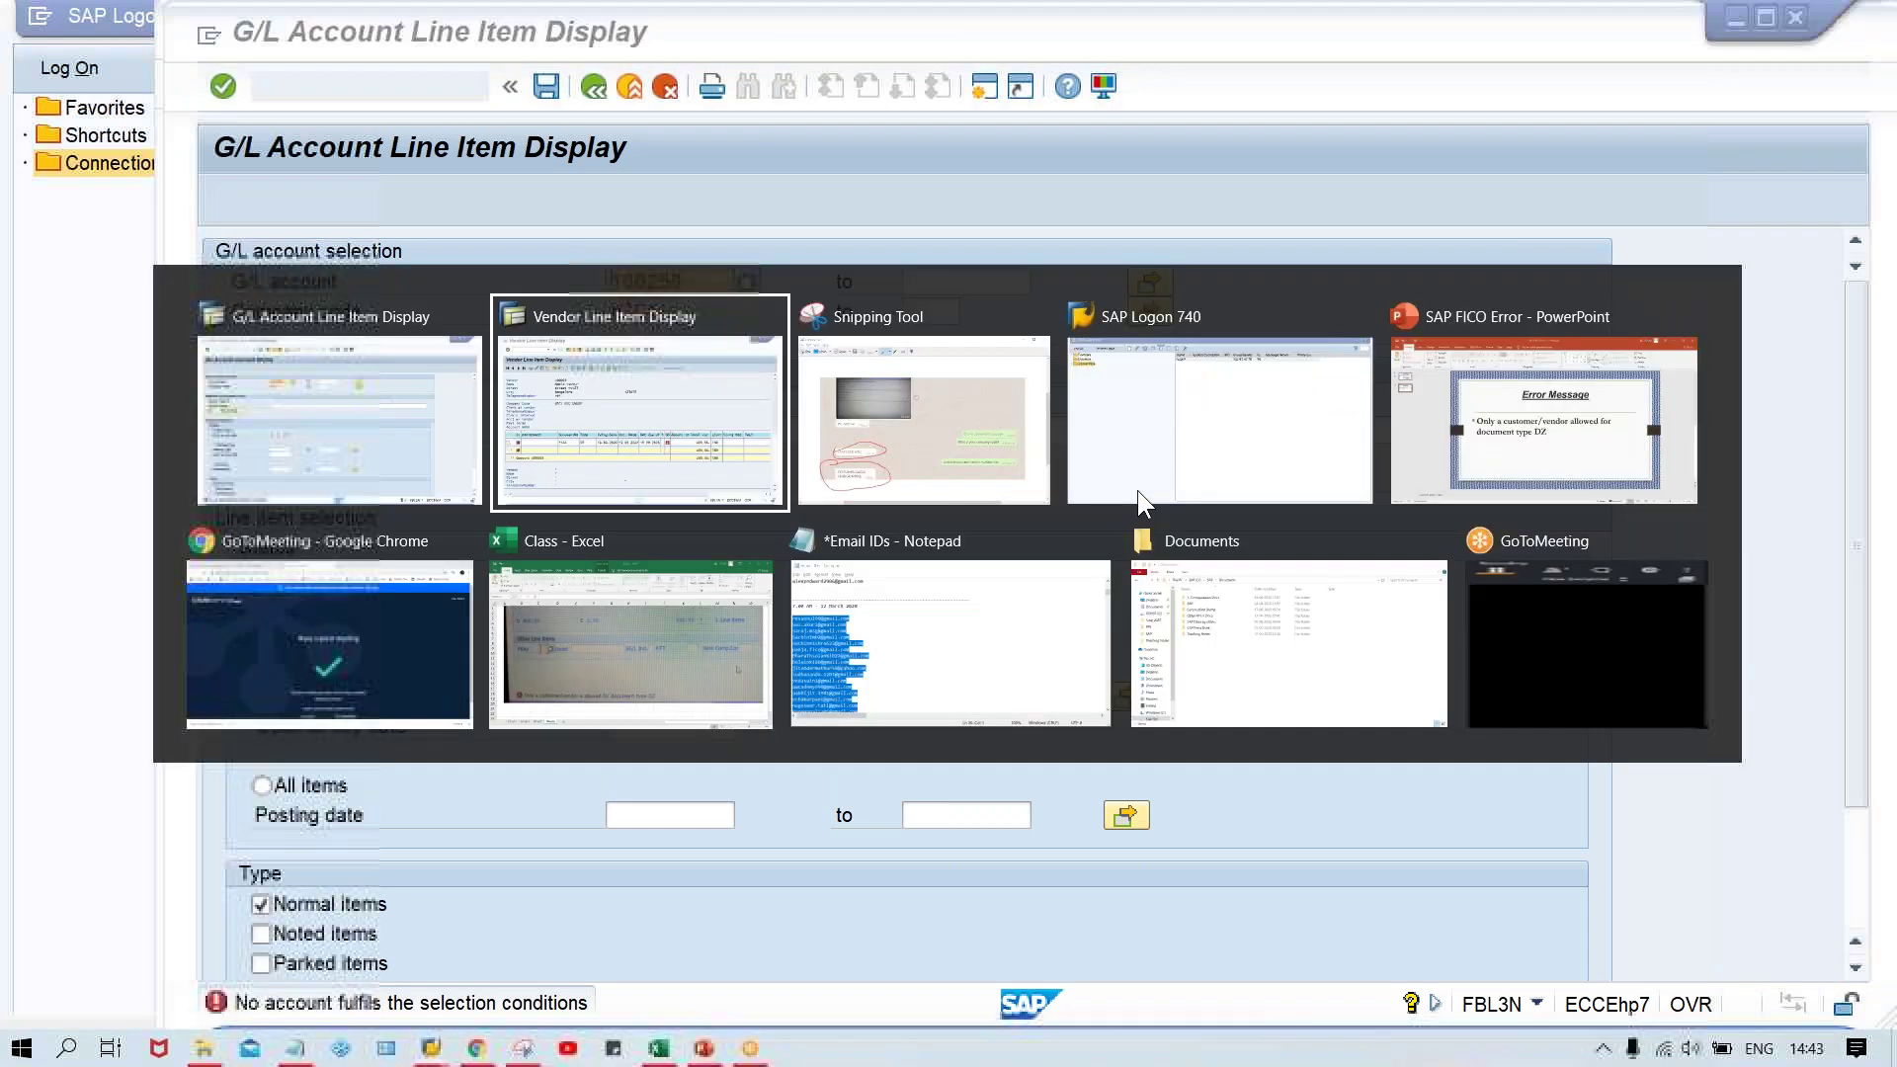
key(alt+Tab)
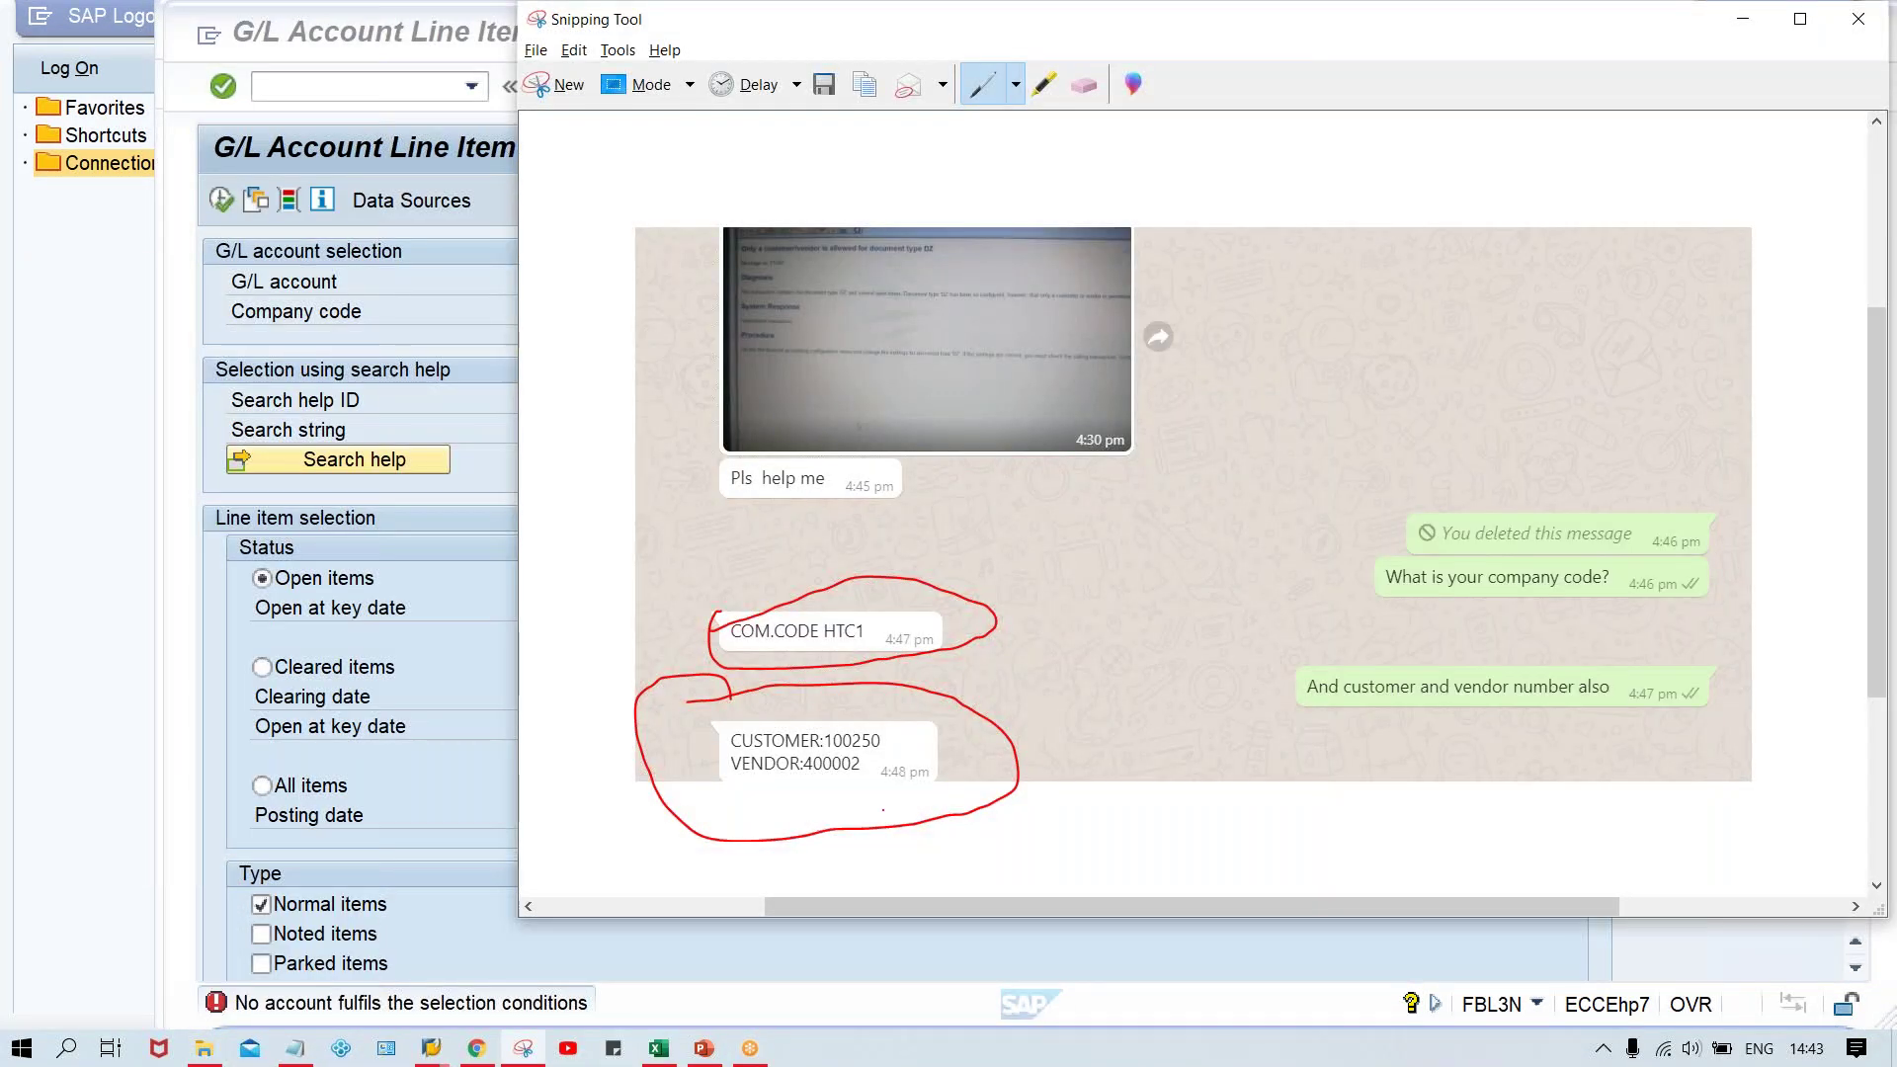
key(alt+Tab)
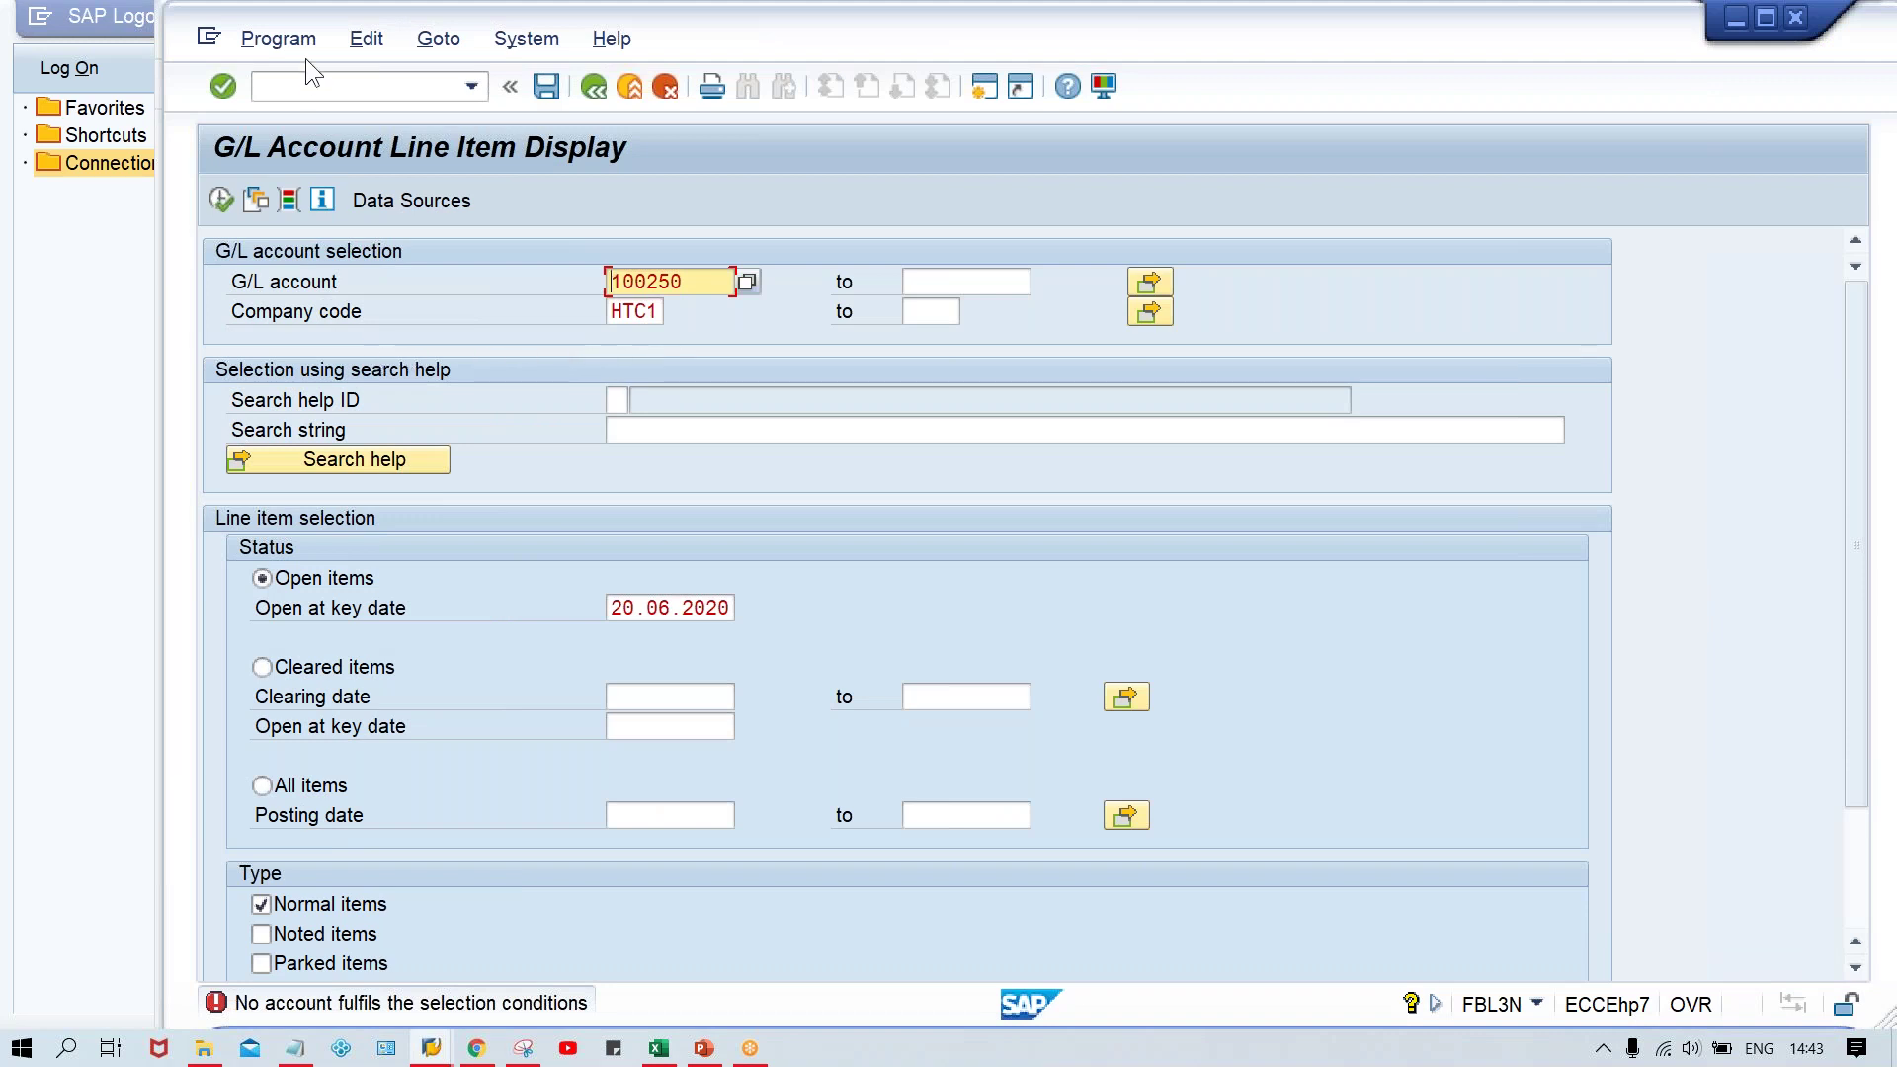
Display the customer's open line items in company code HTC1 with transaction /NFBL5N
click(459, 85)
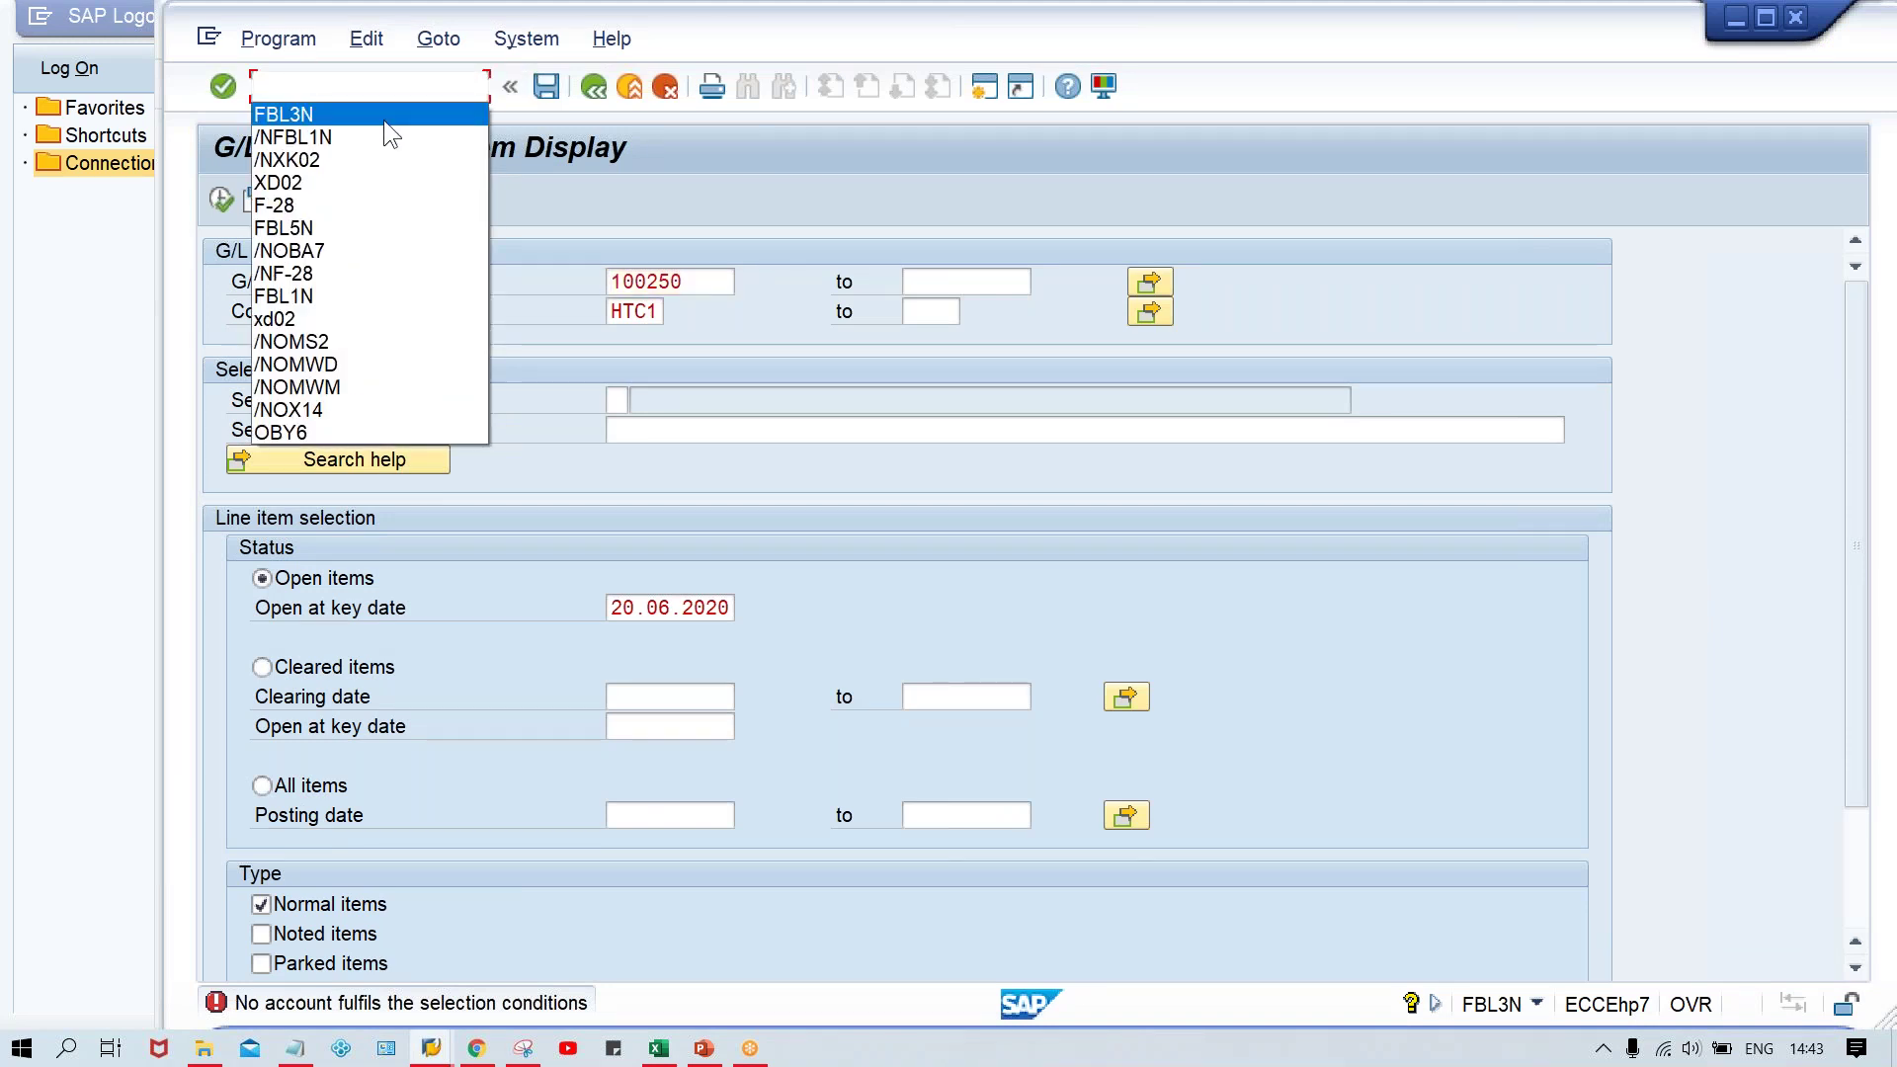
click(383, 121)
text(/N)
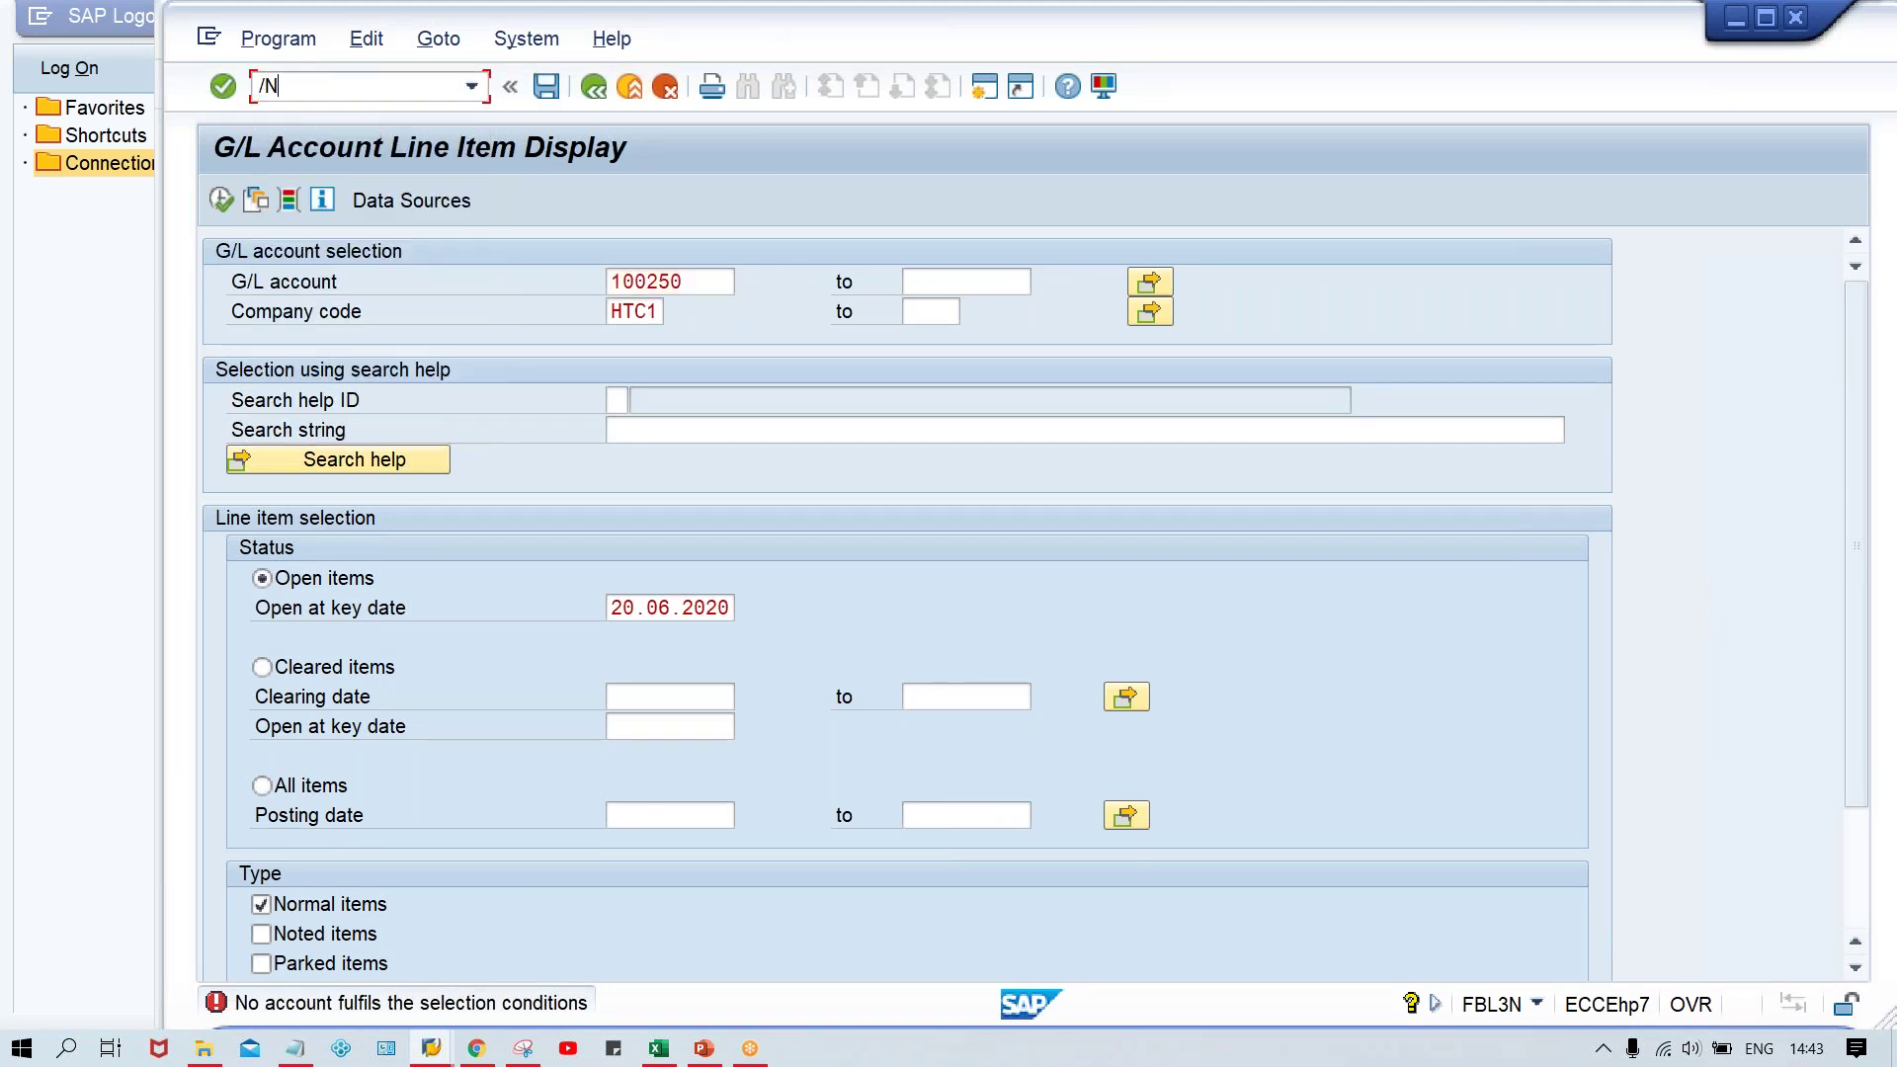
text(FBL5N)
key(Return)
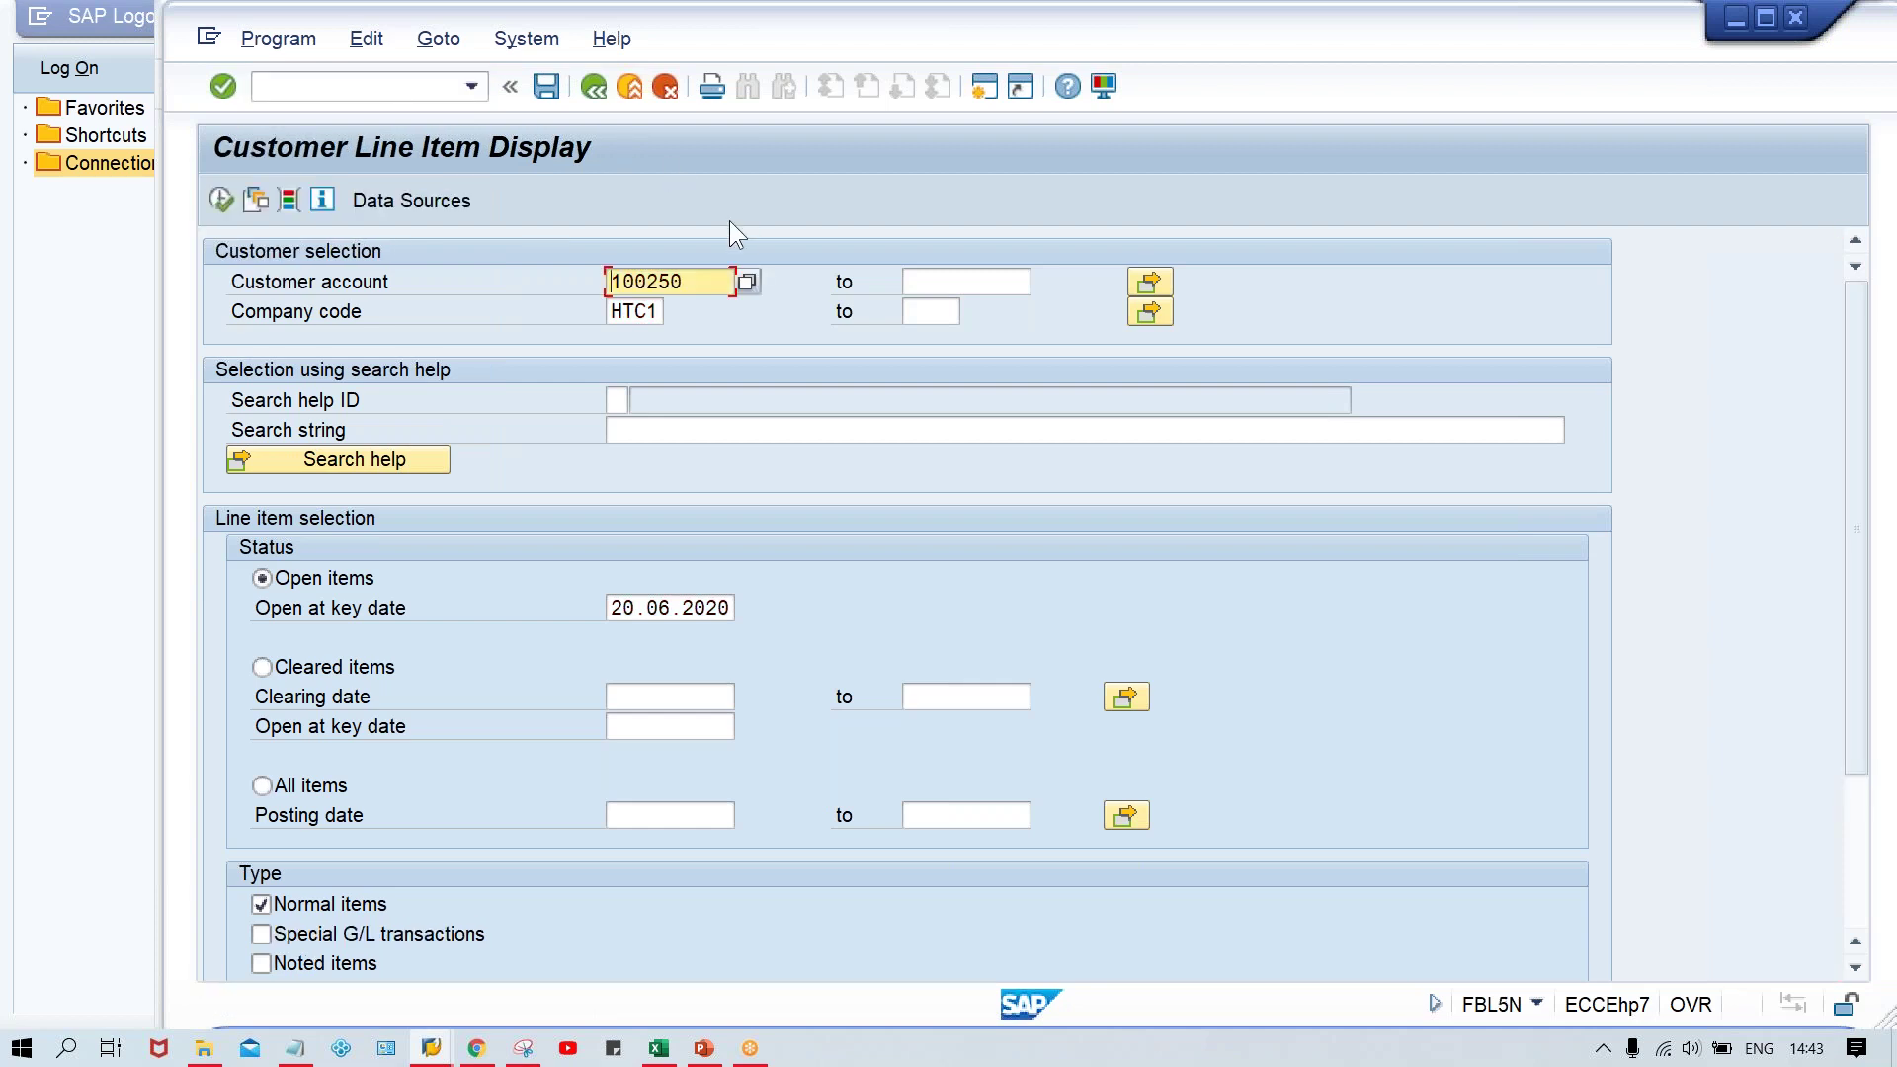
click(223, 201)
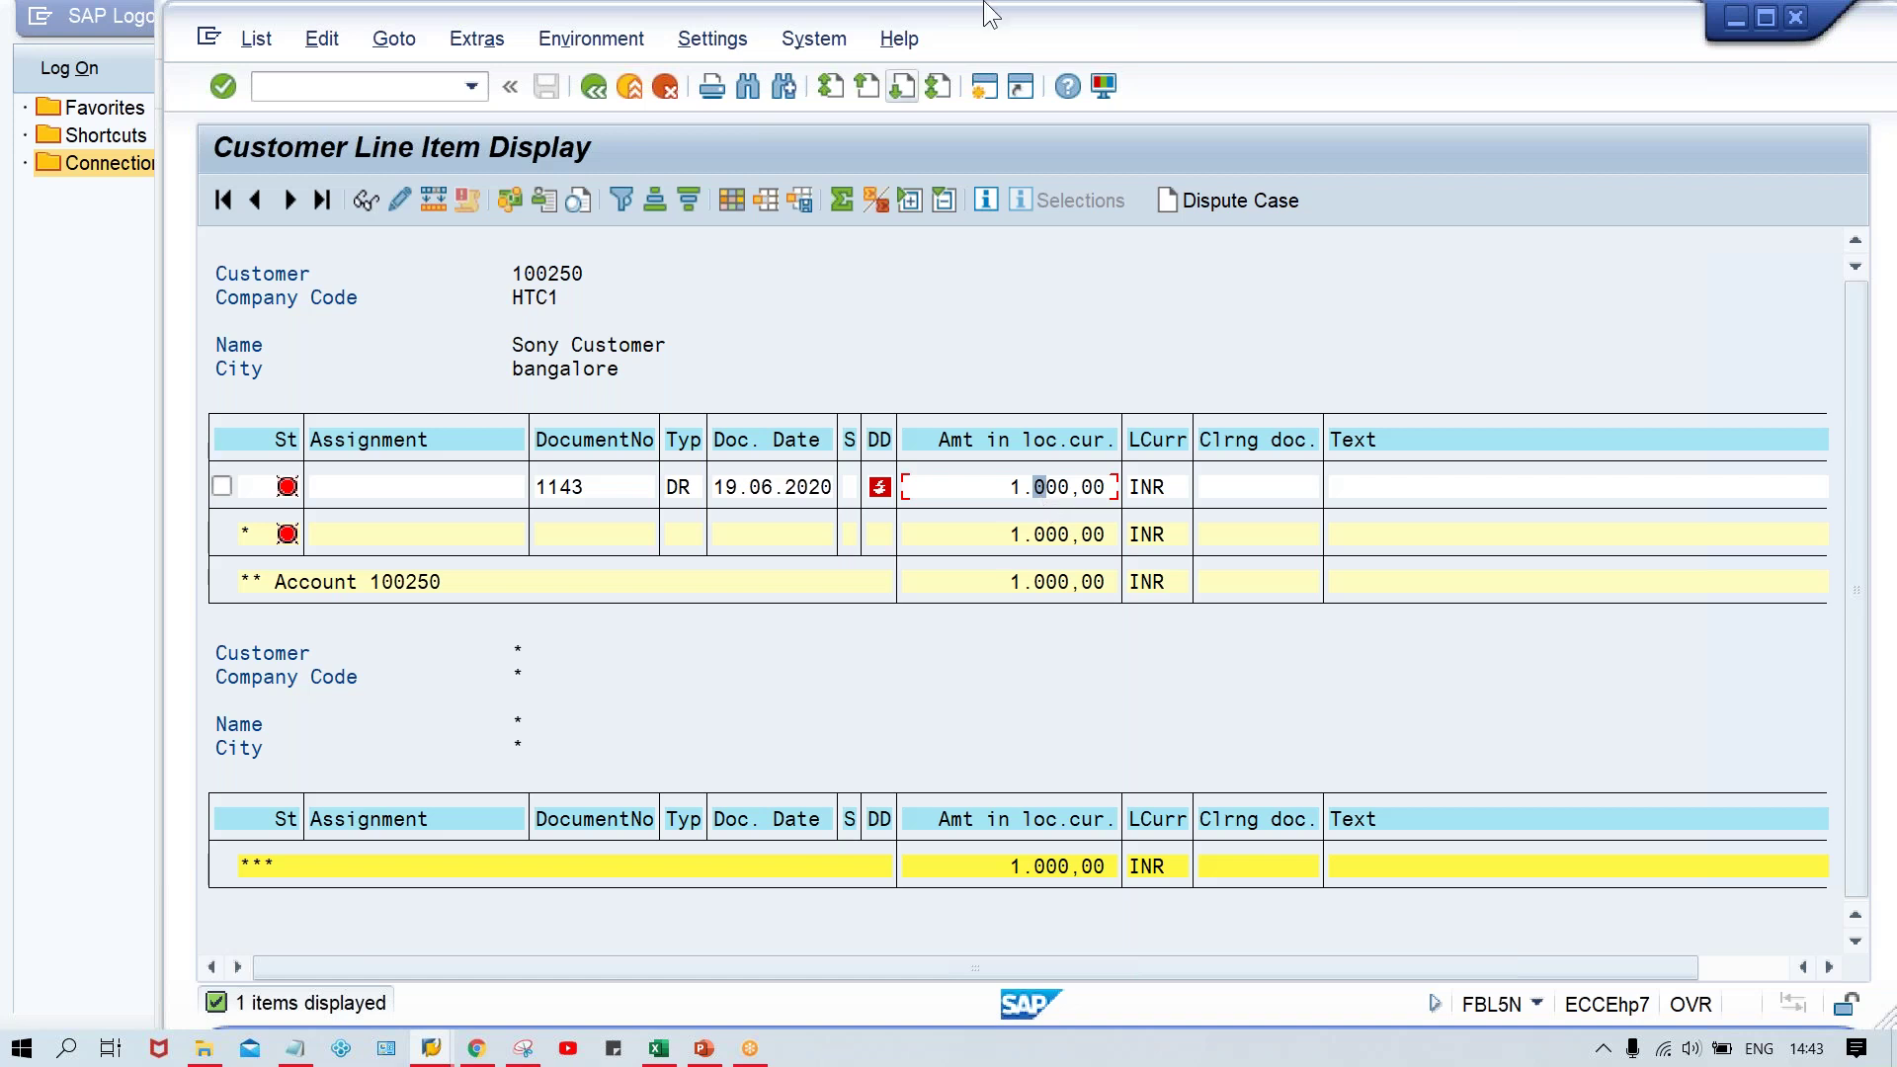
Start transaction F-28 in a new session and set the incoming payment's document date to 20.06.2020
click(976, 91)
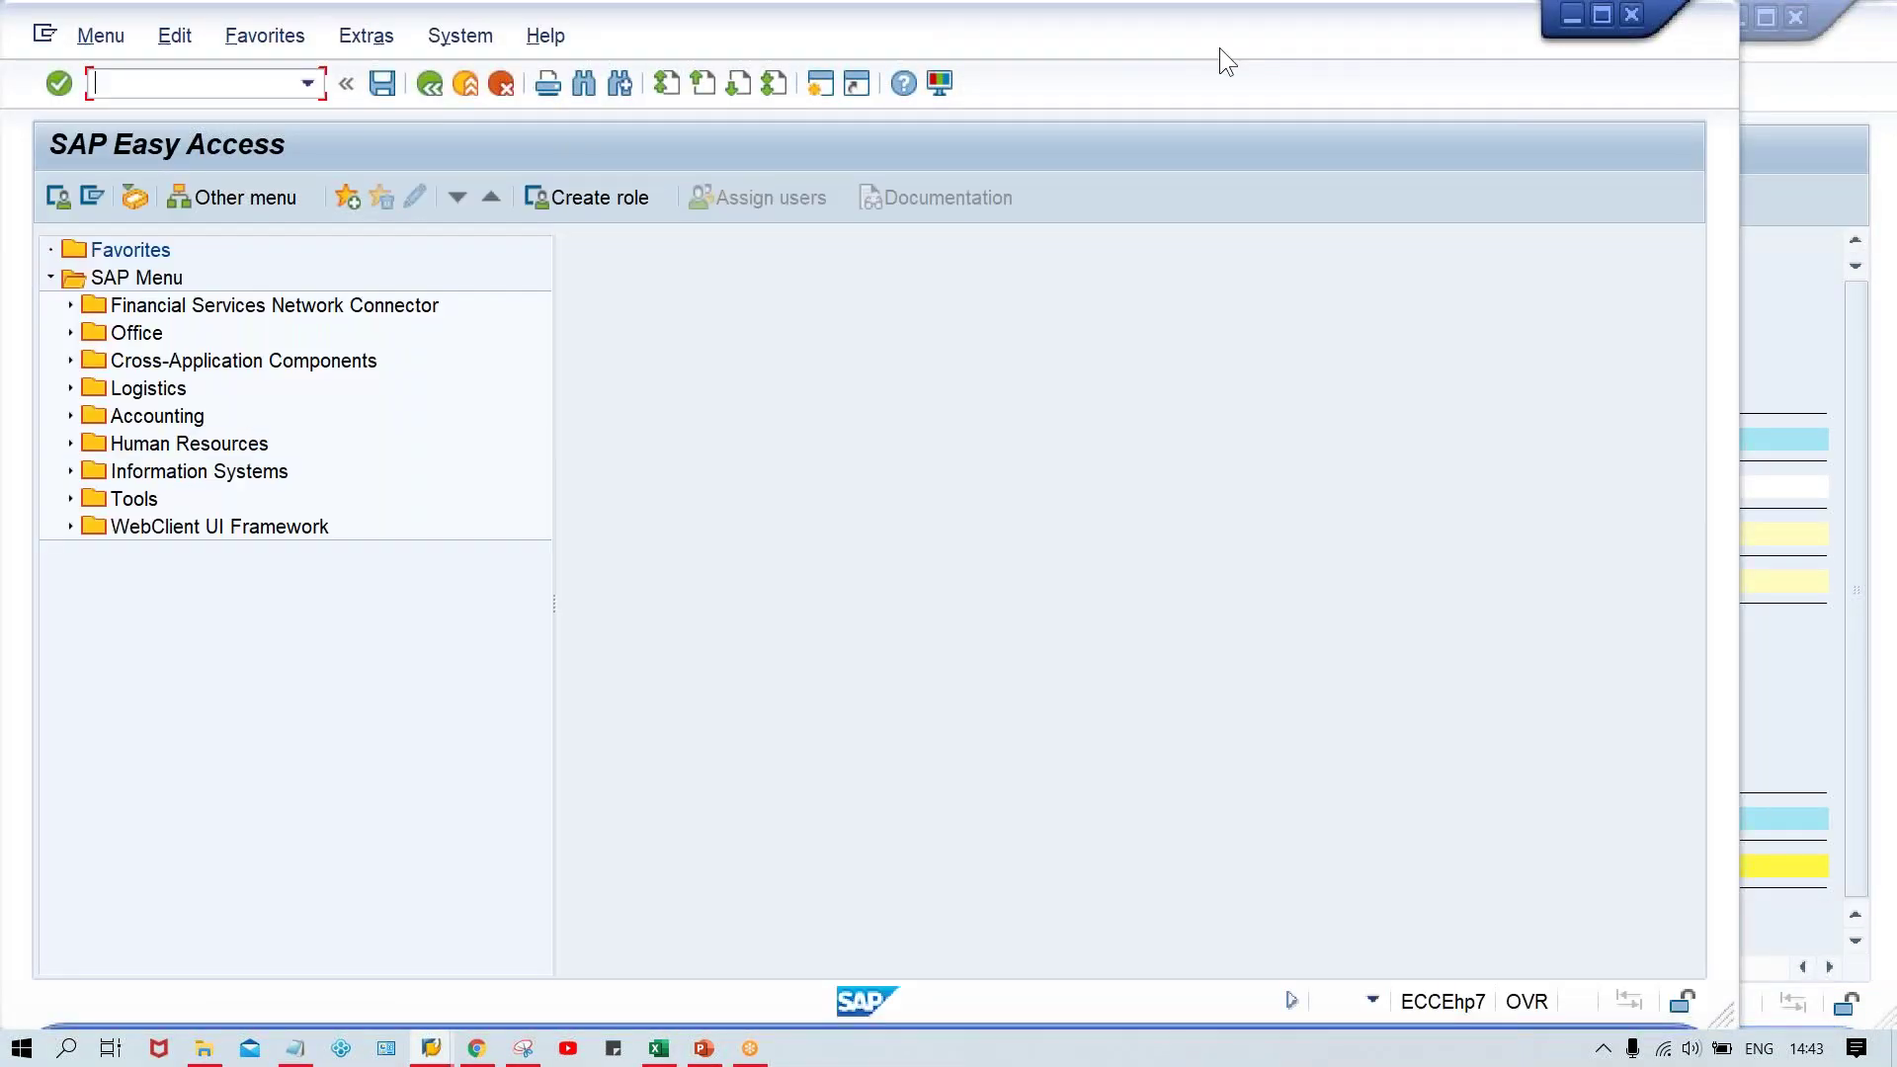
drag(1219, 47, 1378, 47)
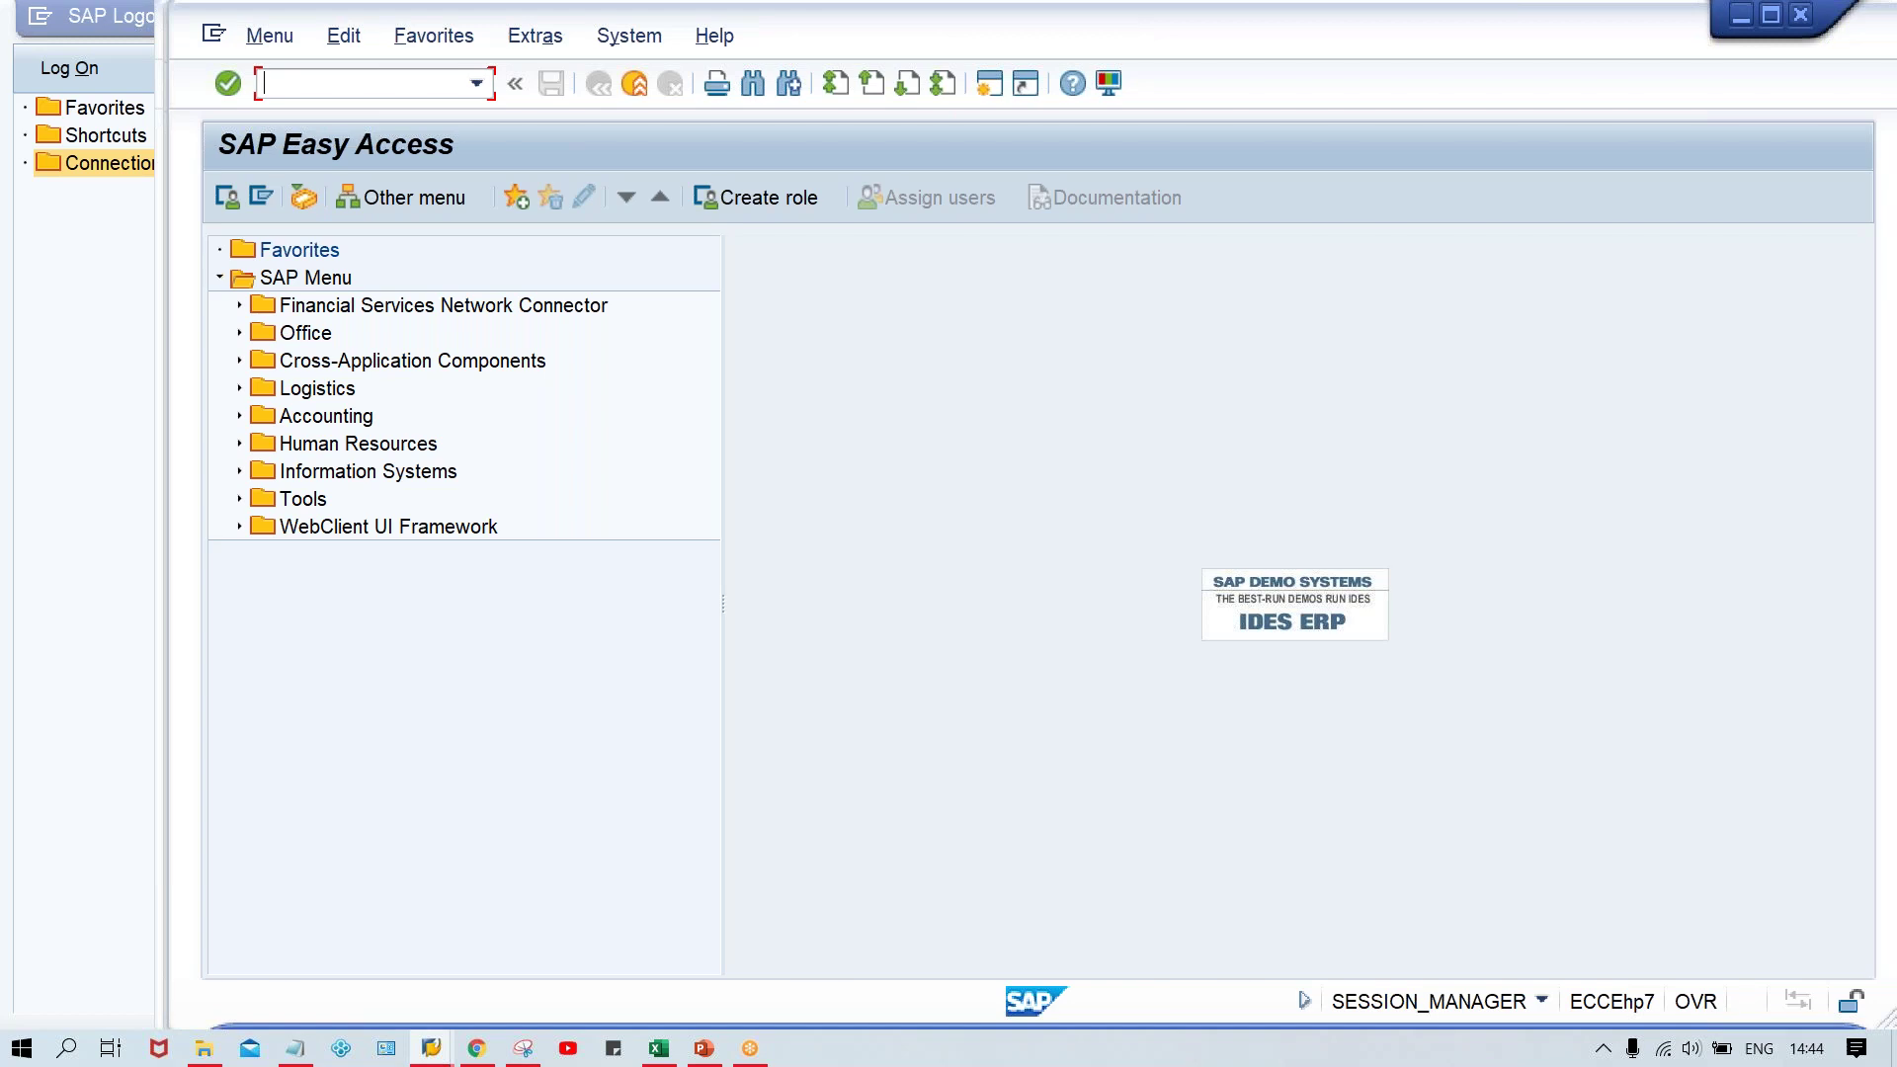
text(F-28)
key(Return)
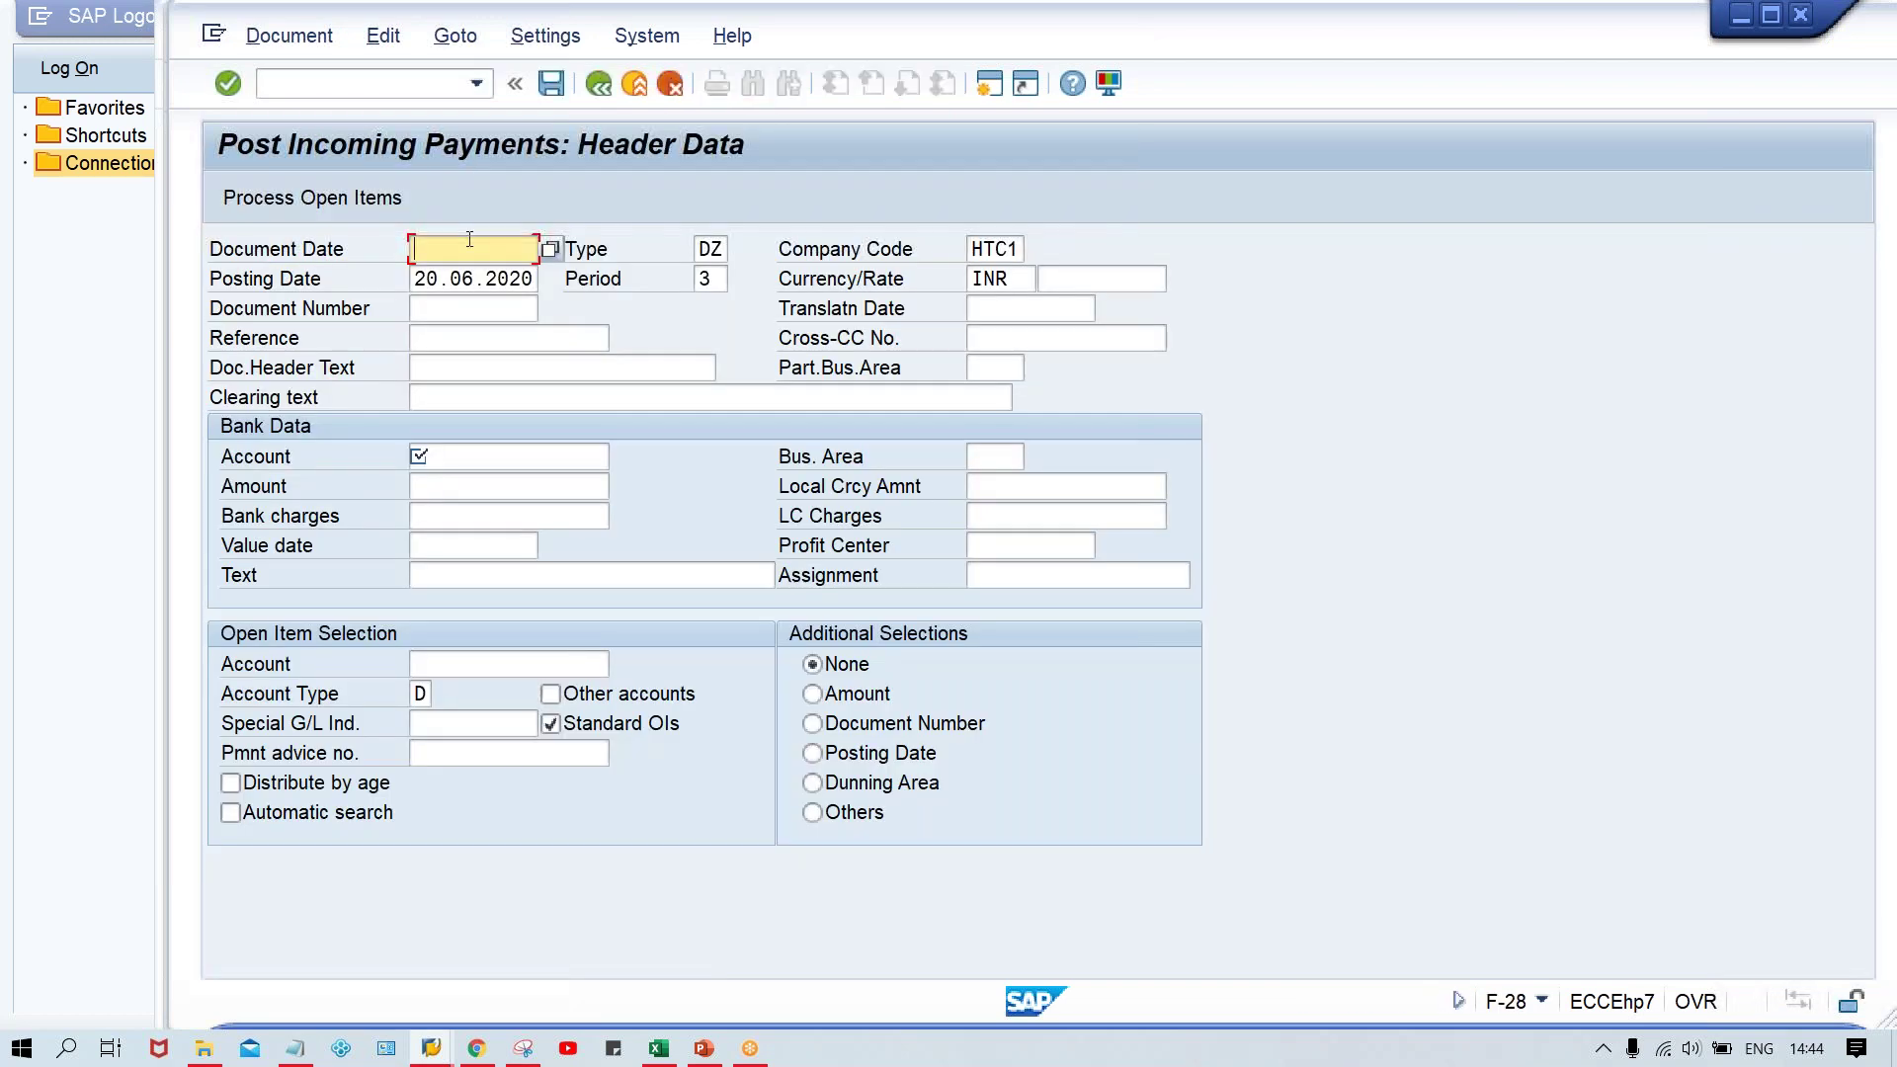
click(458, 249)
click(459, 283)
click(470, 456)
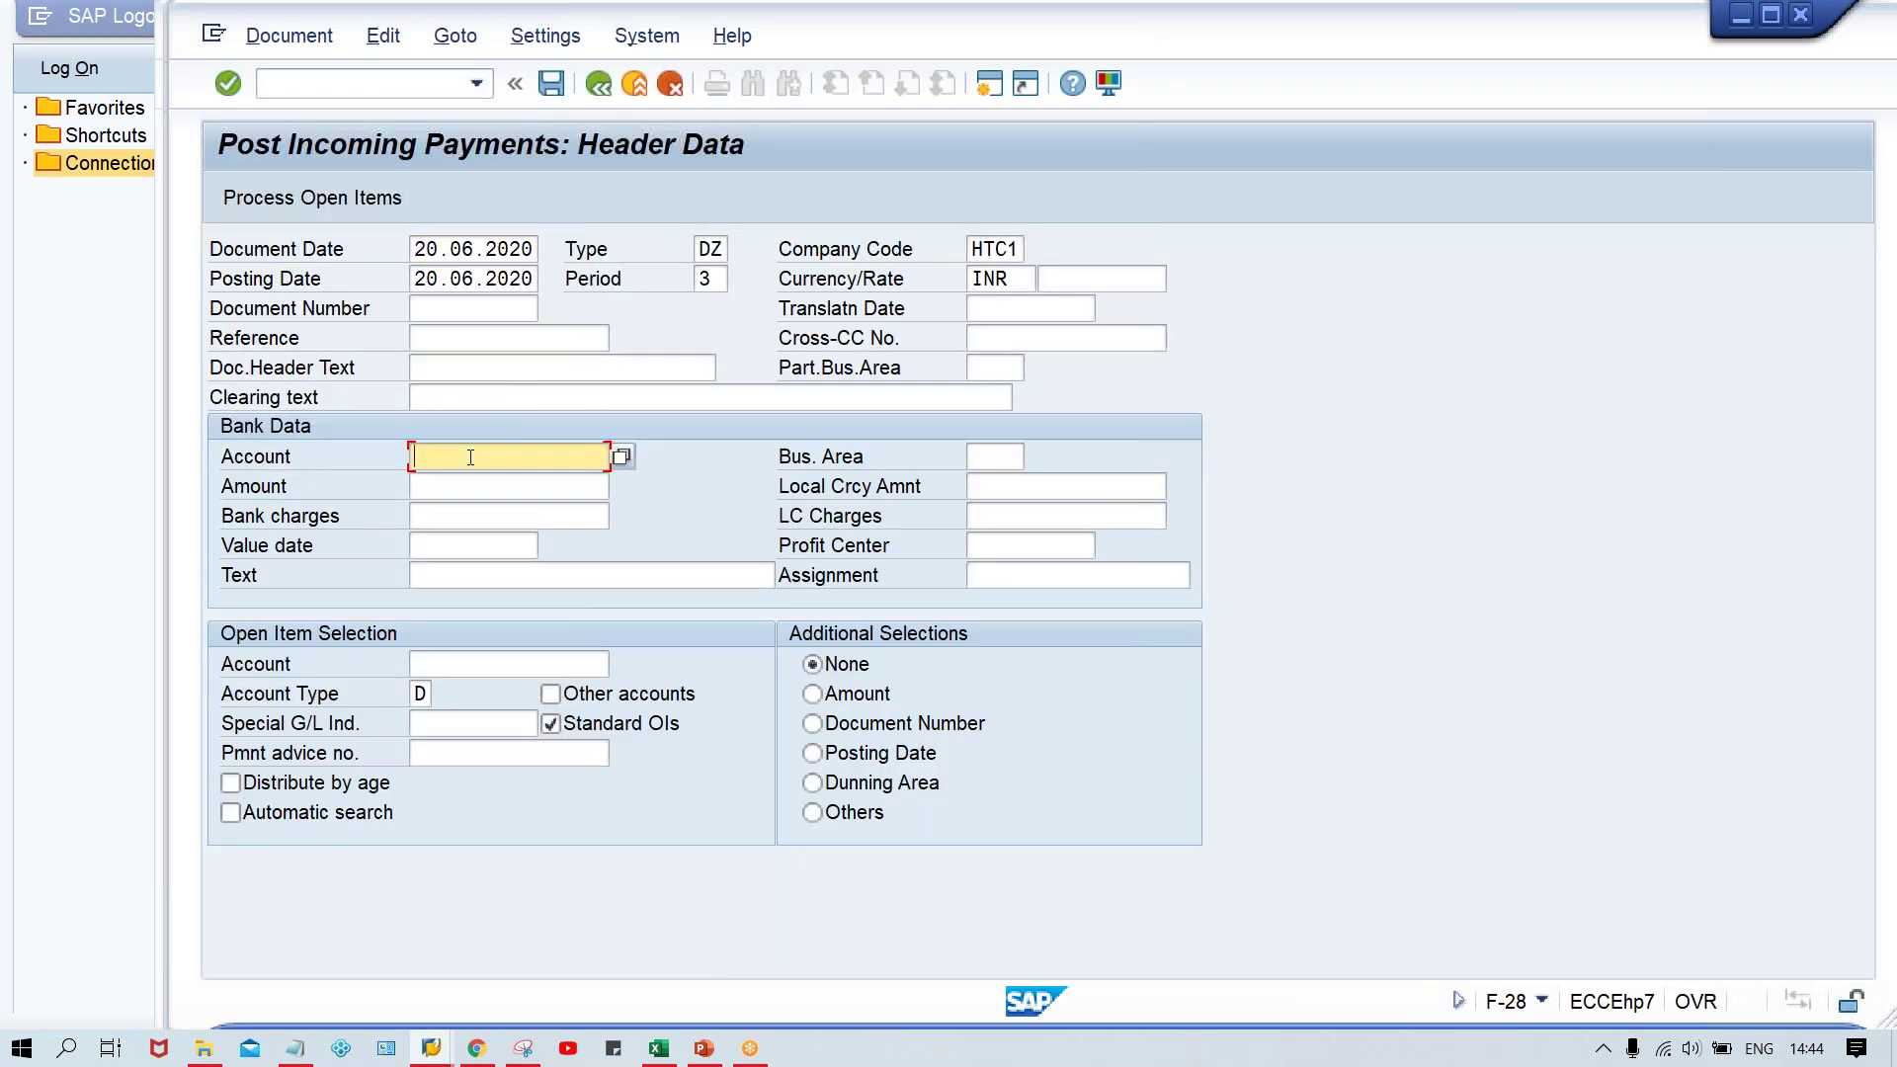
Enter the bank G/L account in the bank data with an amount of 6000
text(1000)
key(Tab)
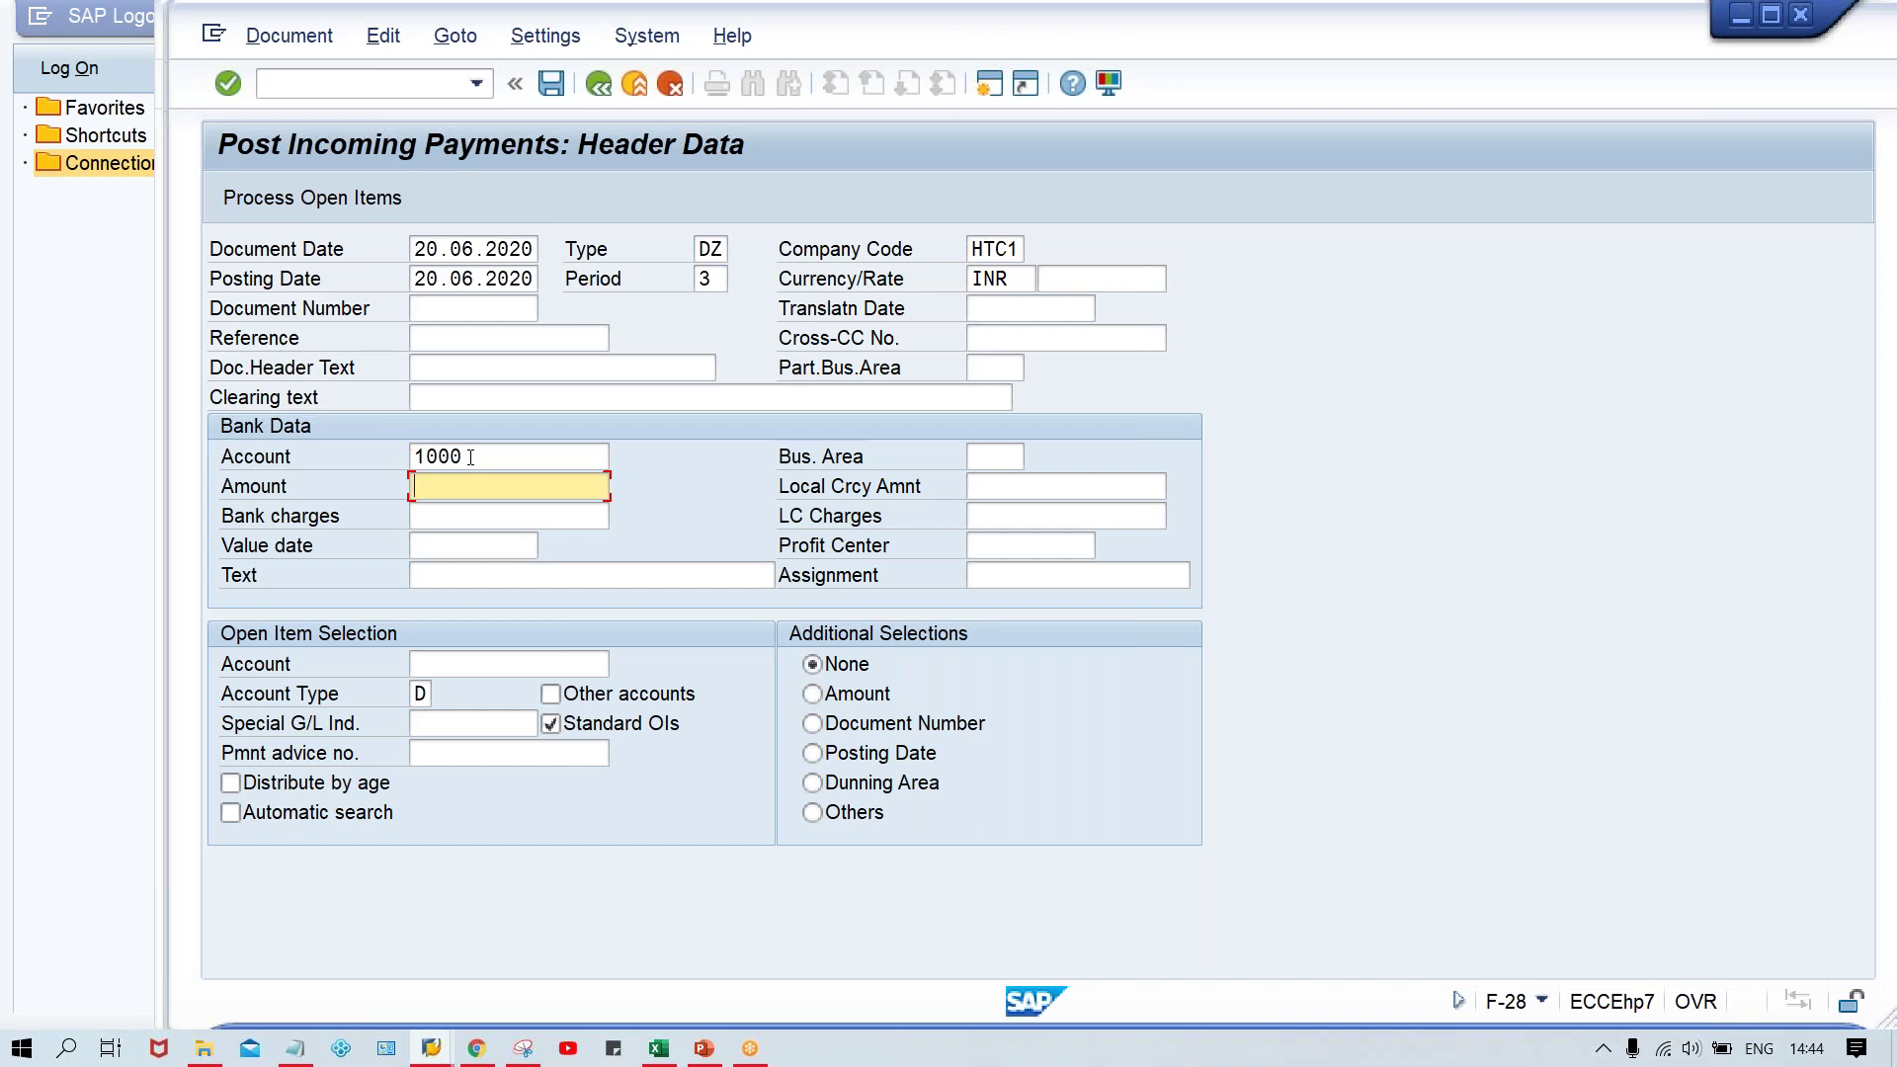
text(600)
key(Down)
key(Down)
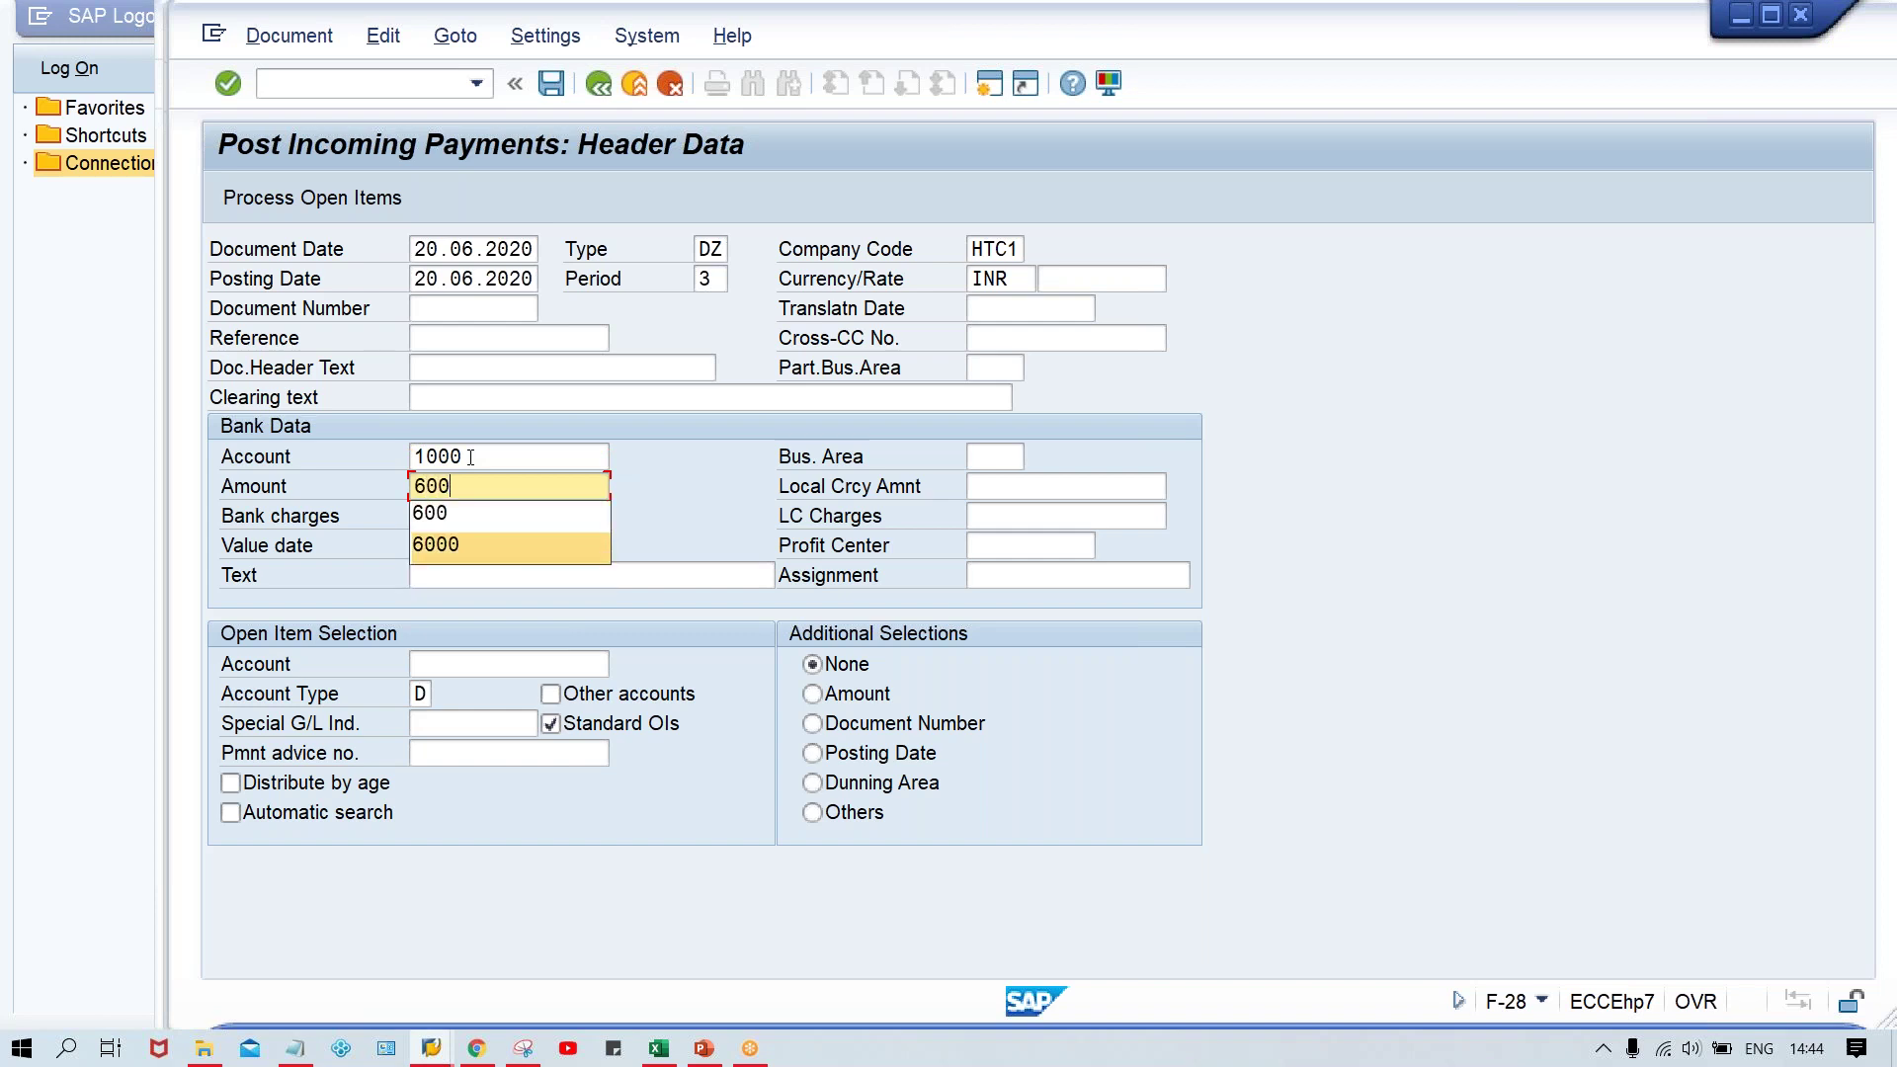
key(Return)
Enter the customer number for open item selection and load the open items for processing
key(Tab)
key(Tab)
key(Tab)
key(Tab)
key(Tab)
key(Tab)
key(Tab)
key(Tab)
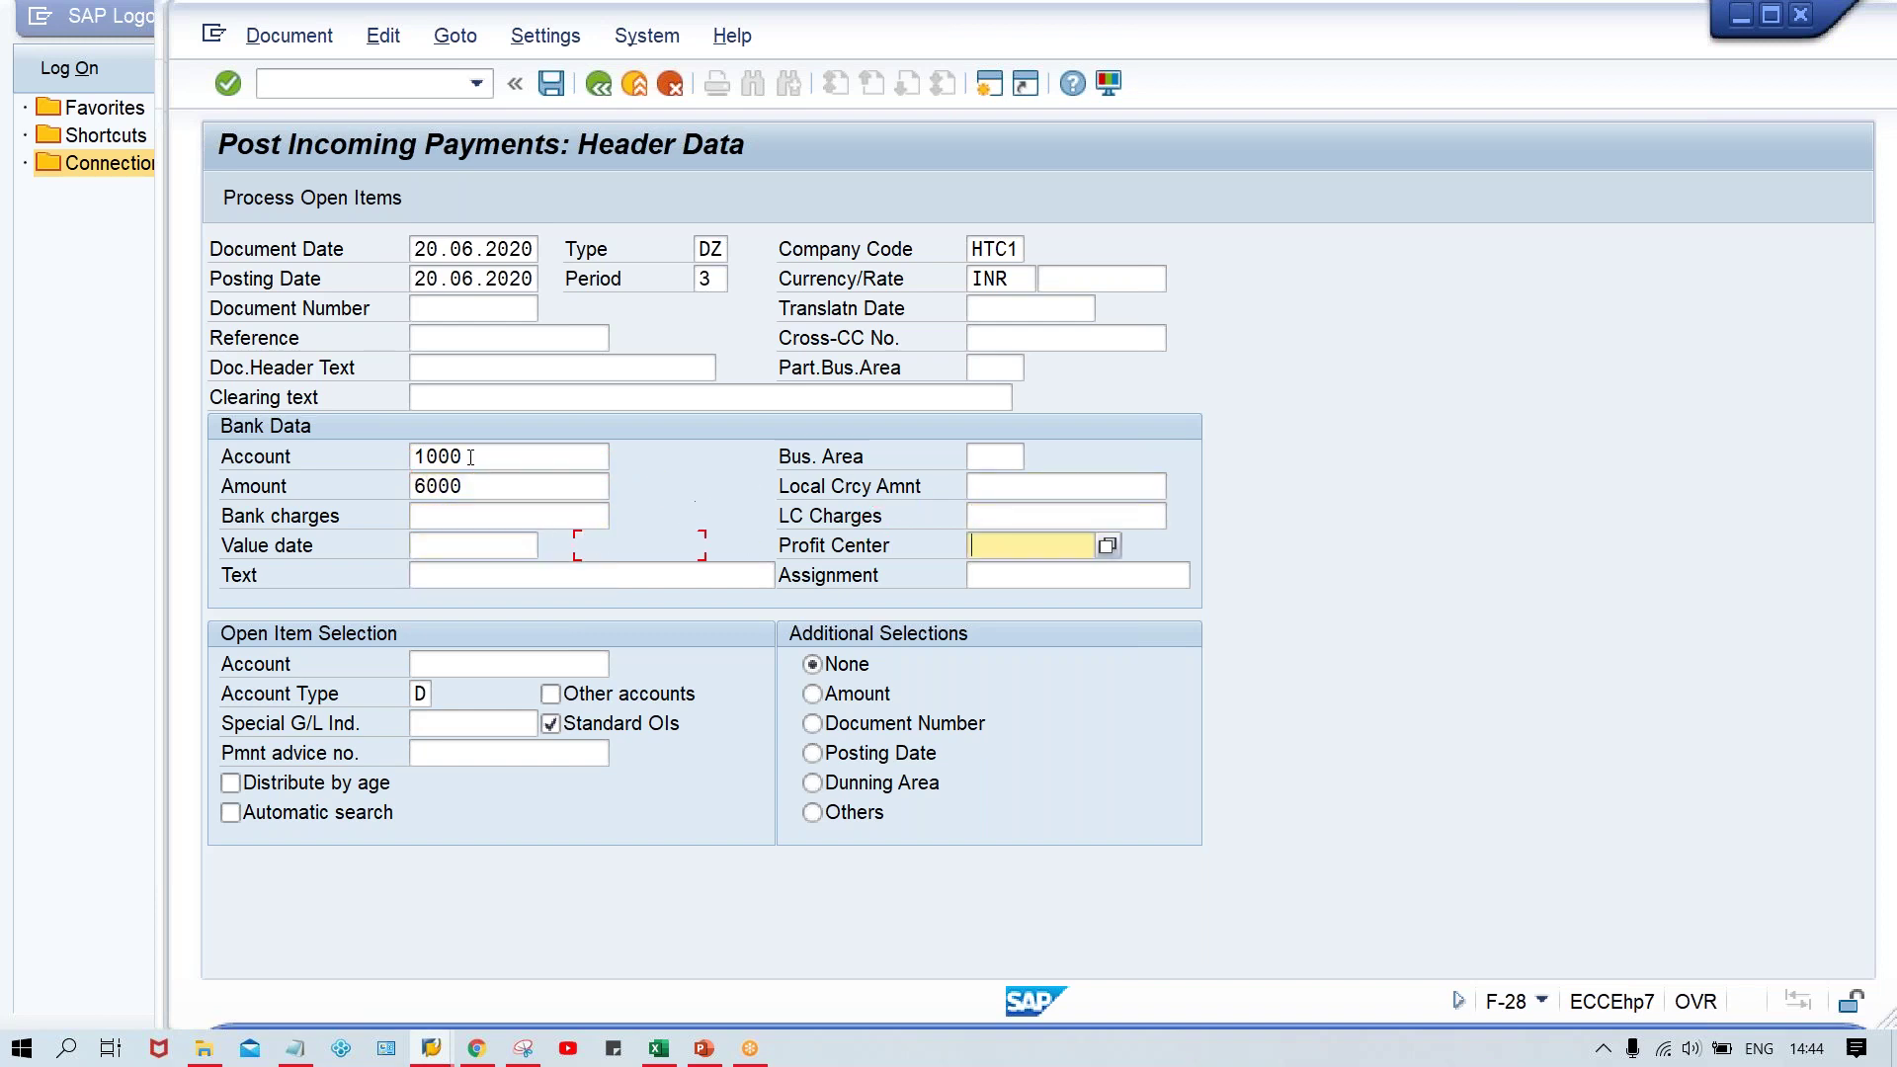
key(Tab)
key(shift+Tab)
text(100250)
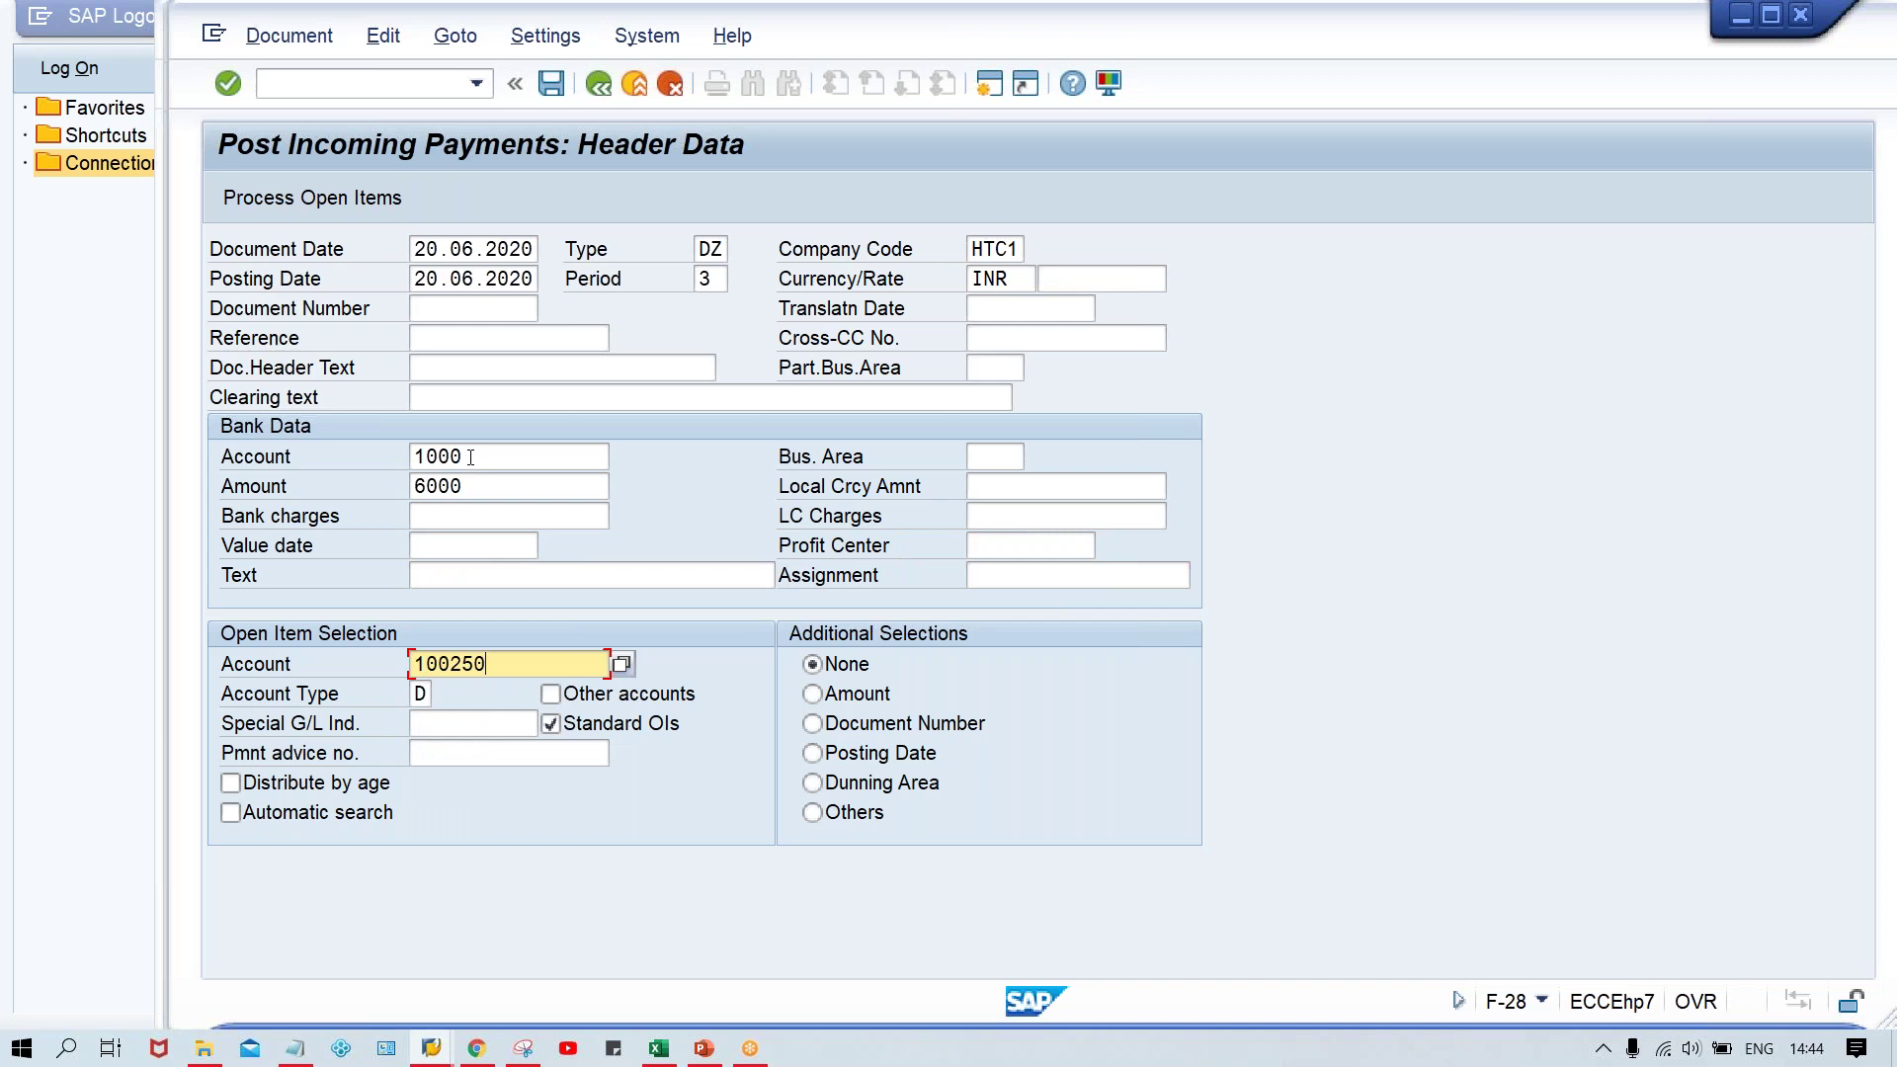
key(Return)
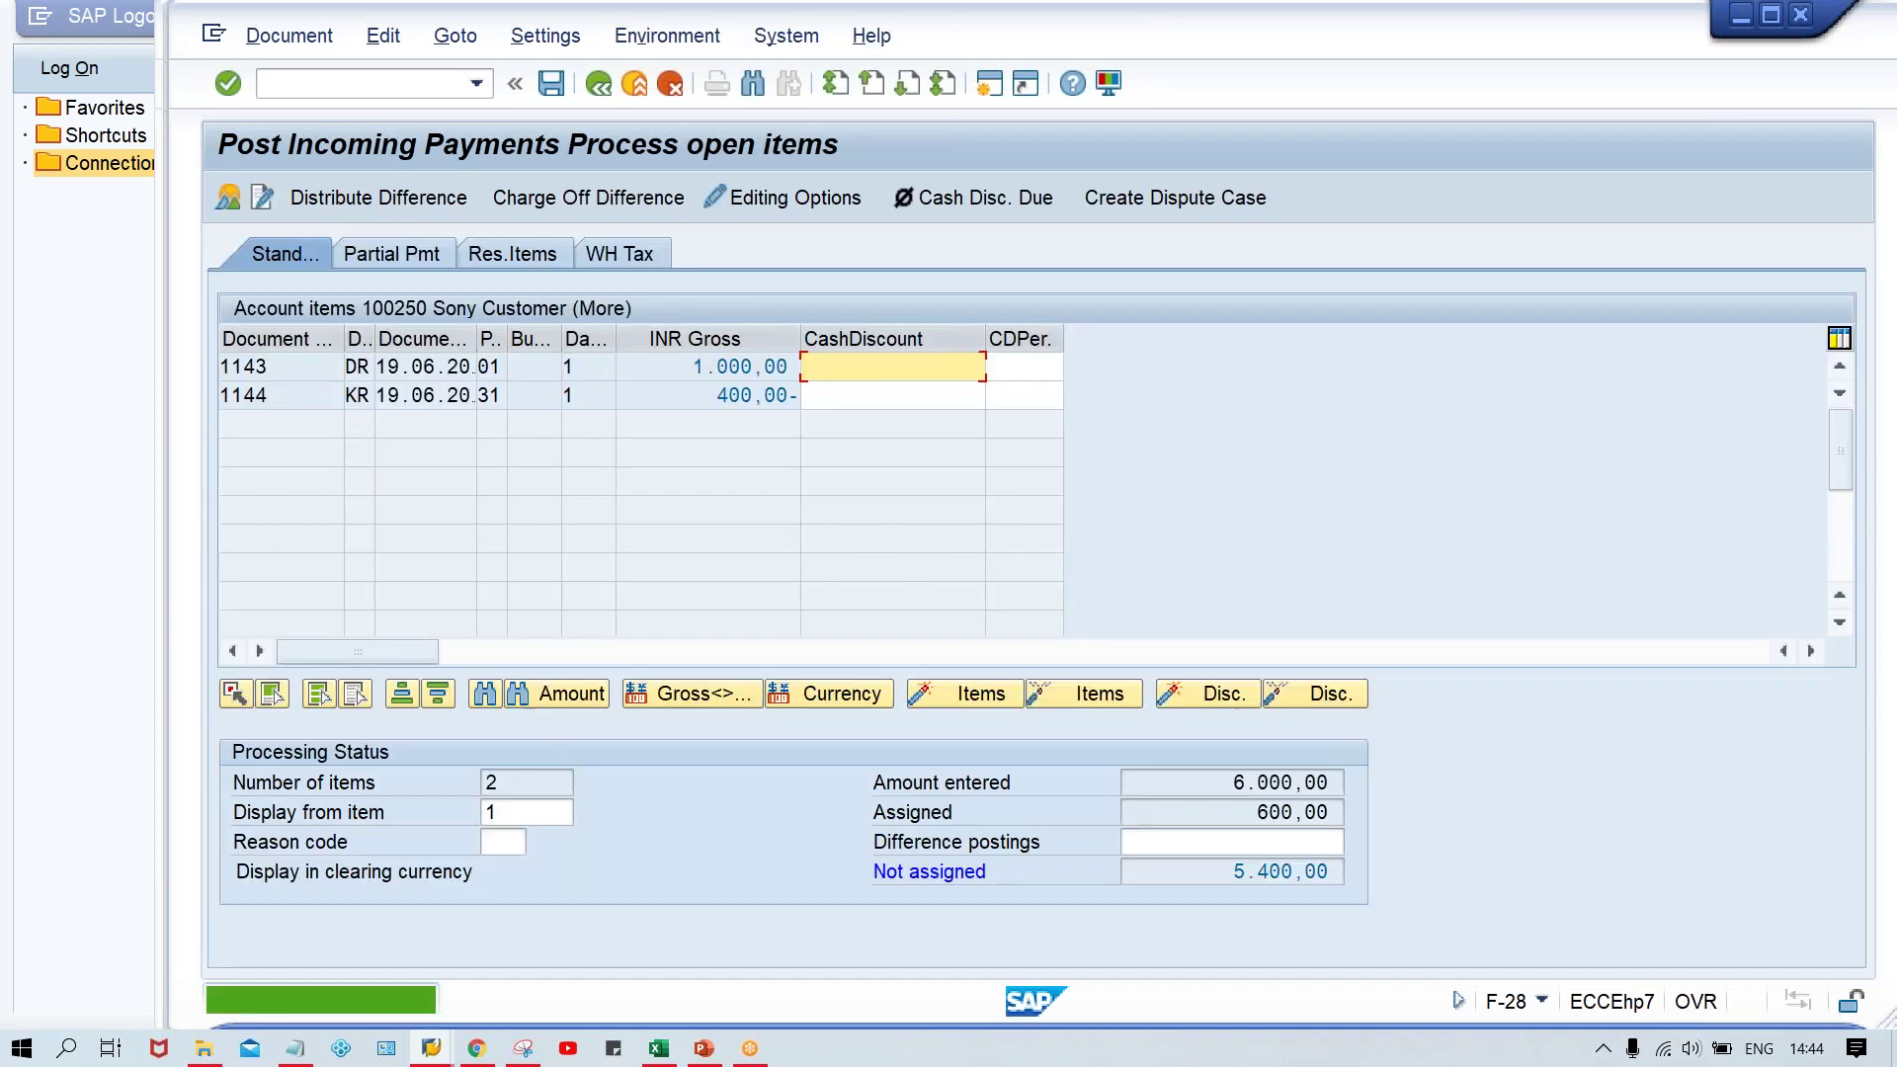
Compare the customer and vendor open items with the amount entered, and switch to the document overview
click(359, 366)
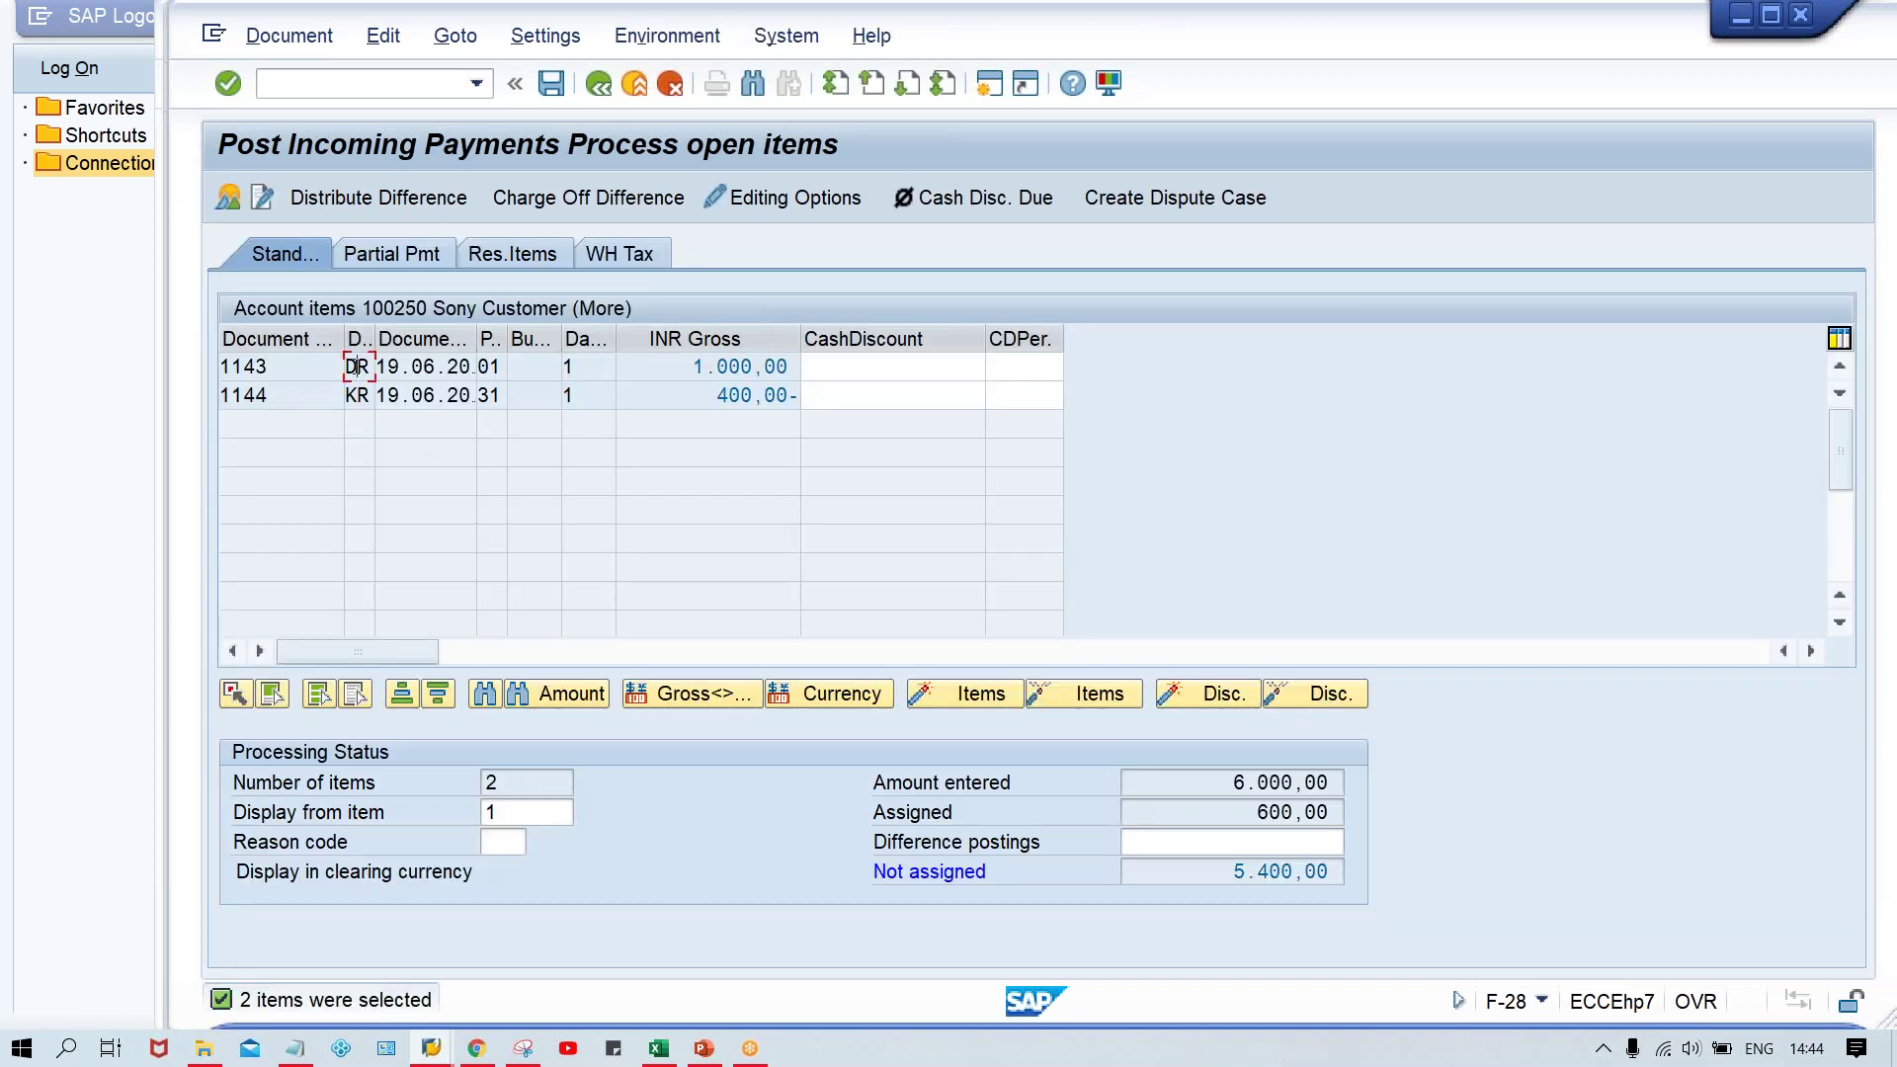
click(693, 366)
click(718, 395)
click(658, 368)
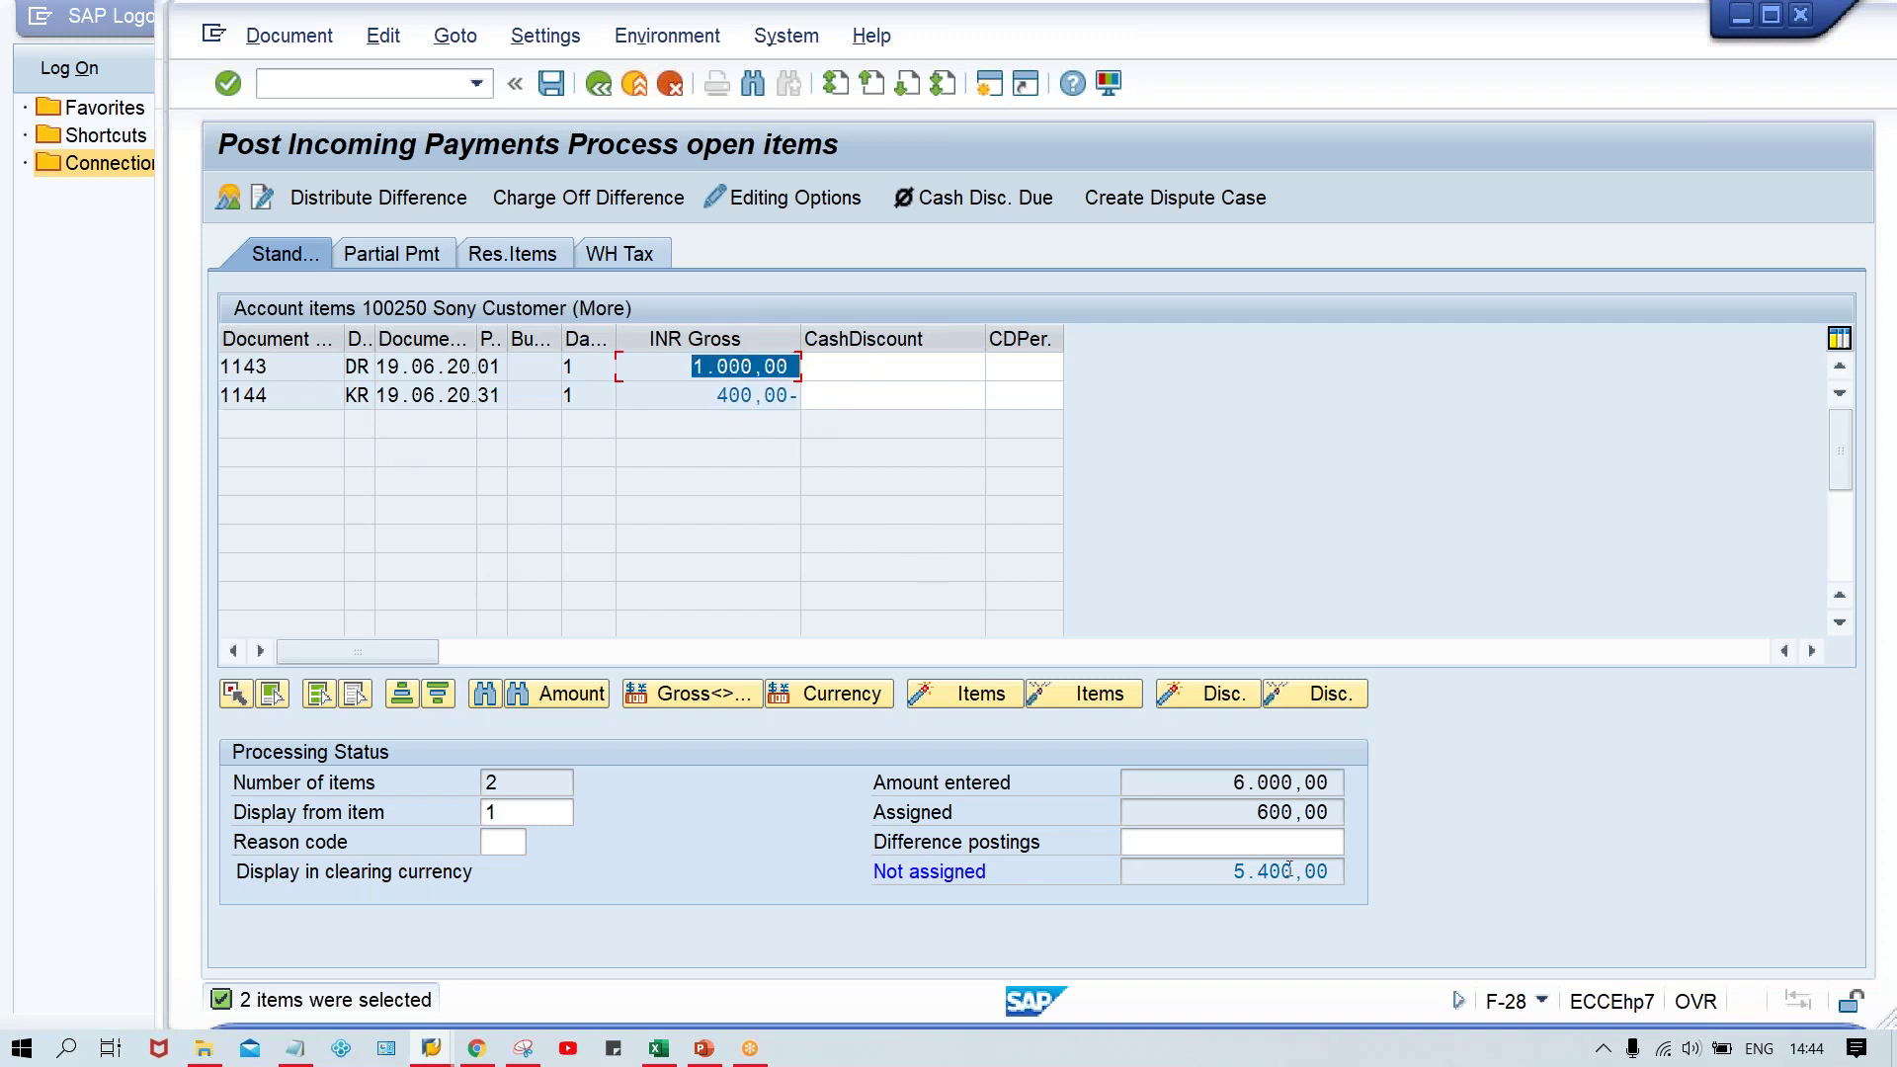
click(1191, 780)
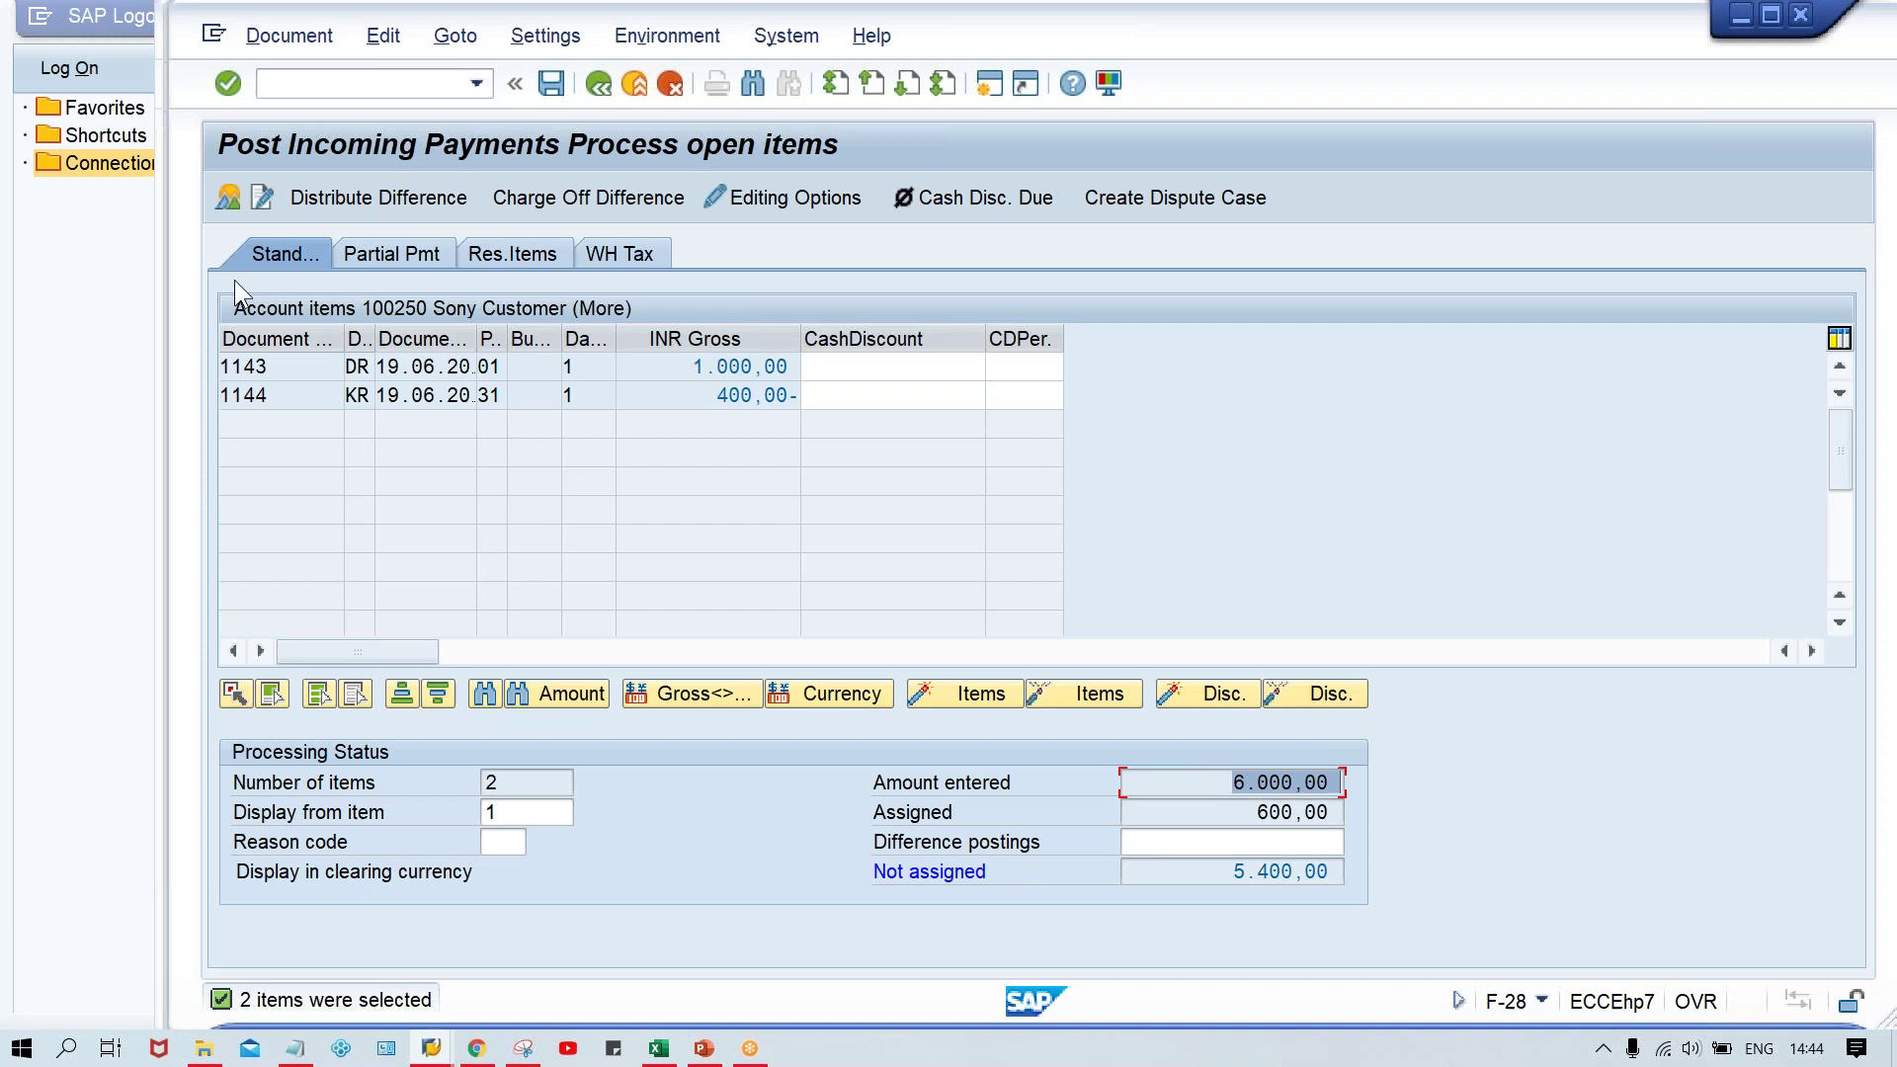
click(234, 206)
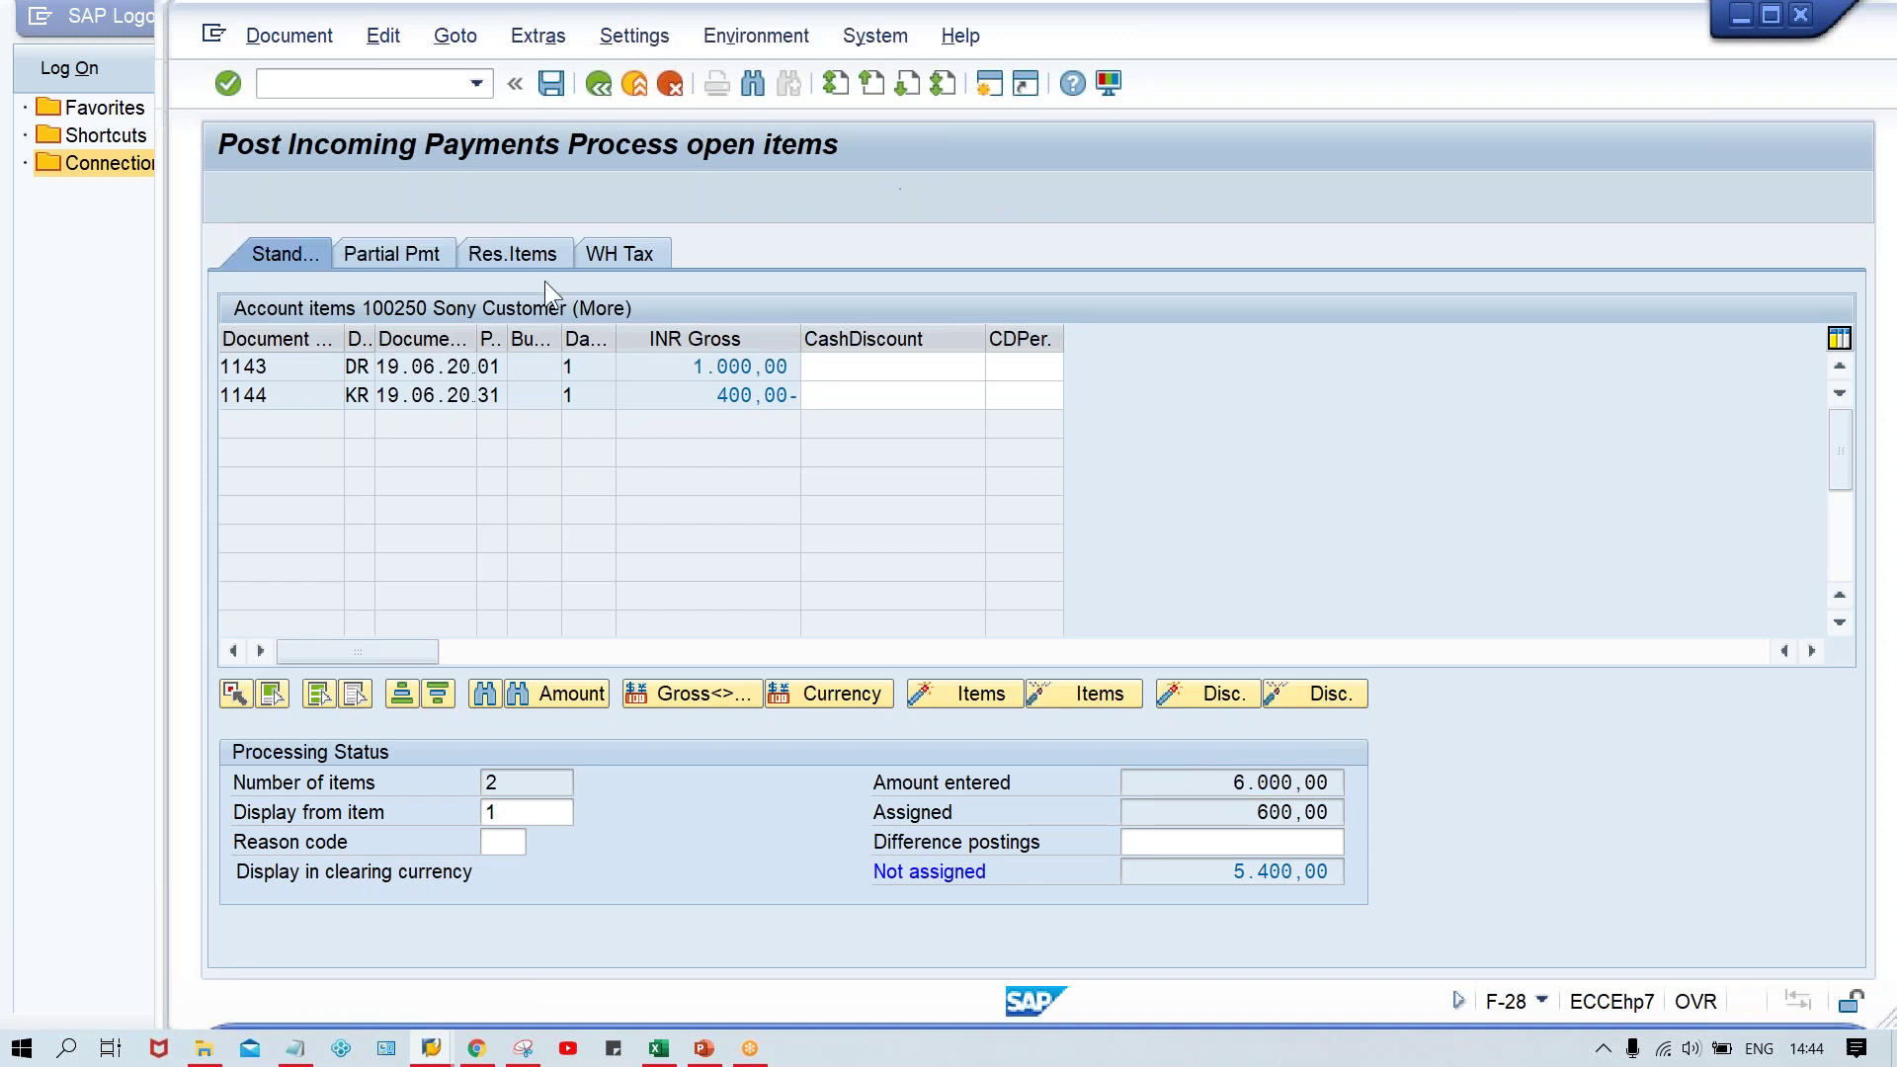
click(931, 462)
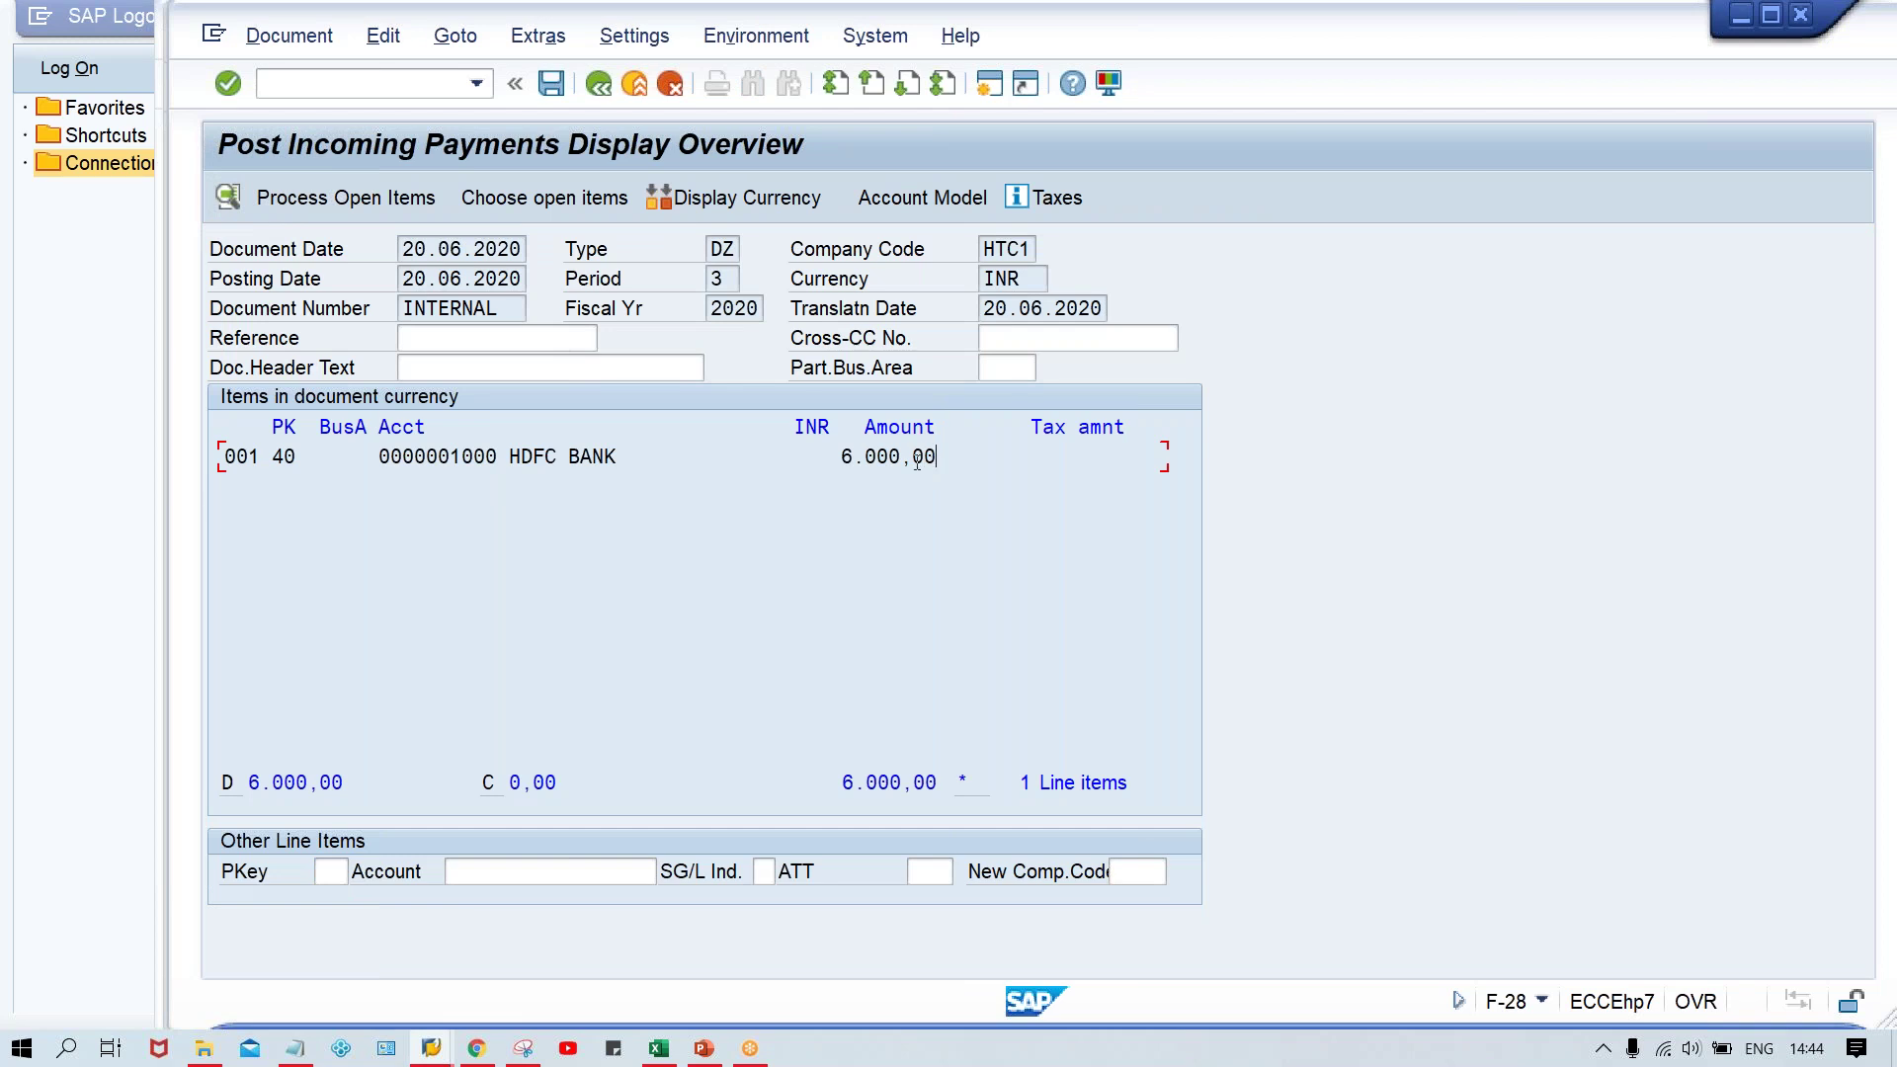
Set the amount of the HDFC BANK line item to 600 INR and return to the document overview
double_click(531, 456)
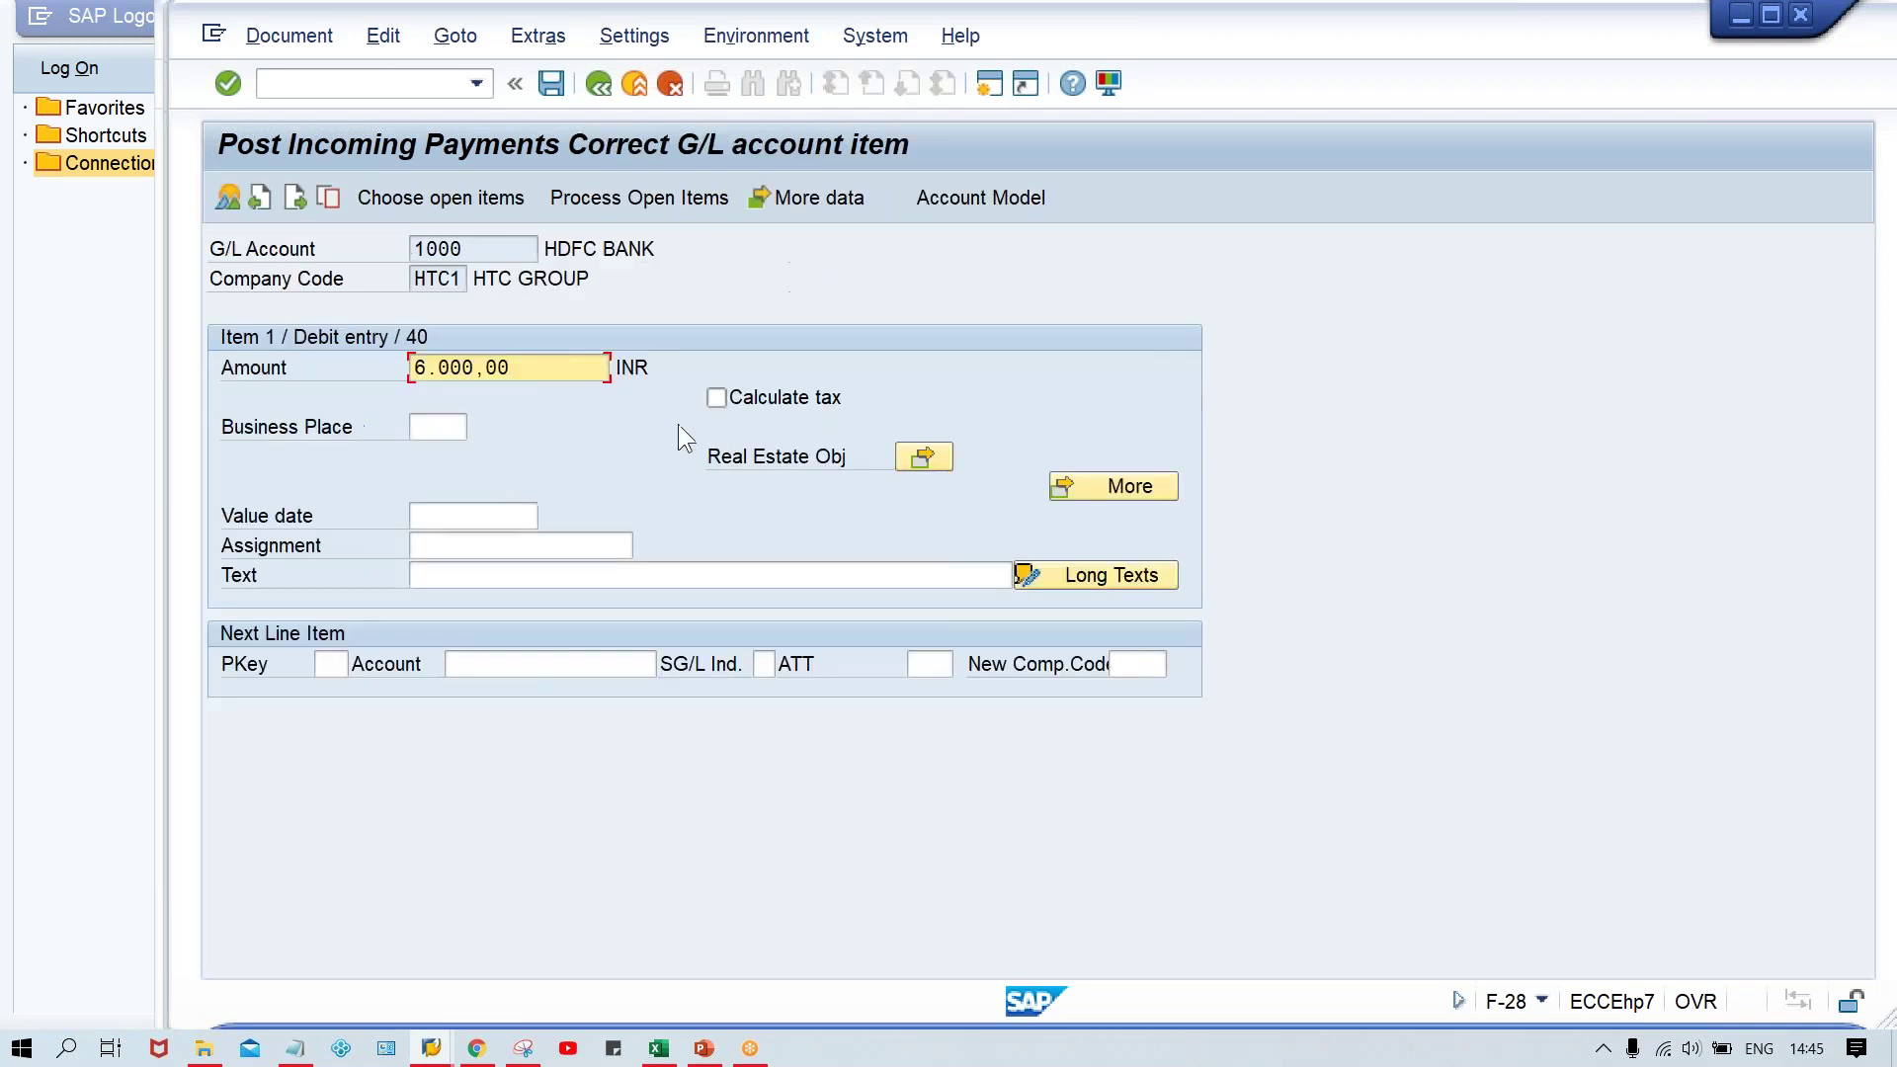
drag(542, 377, 231, 376)
text(600)
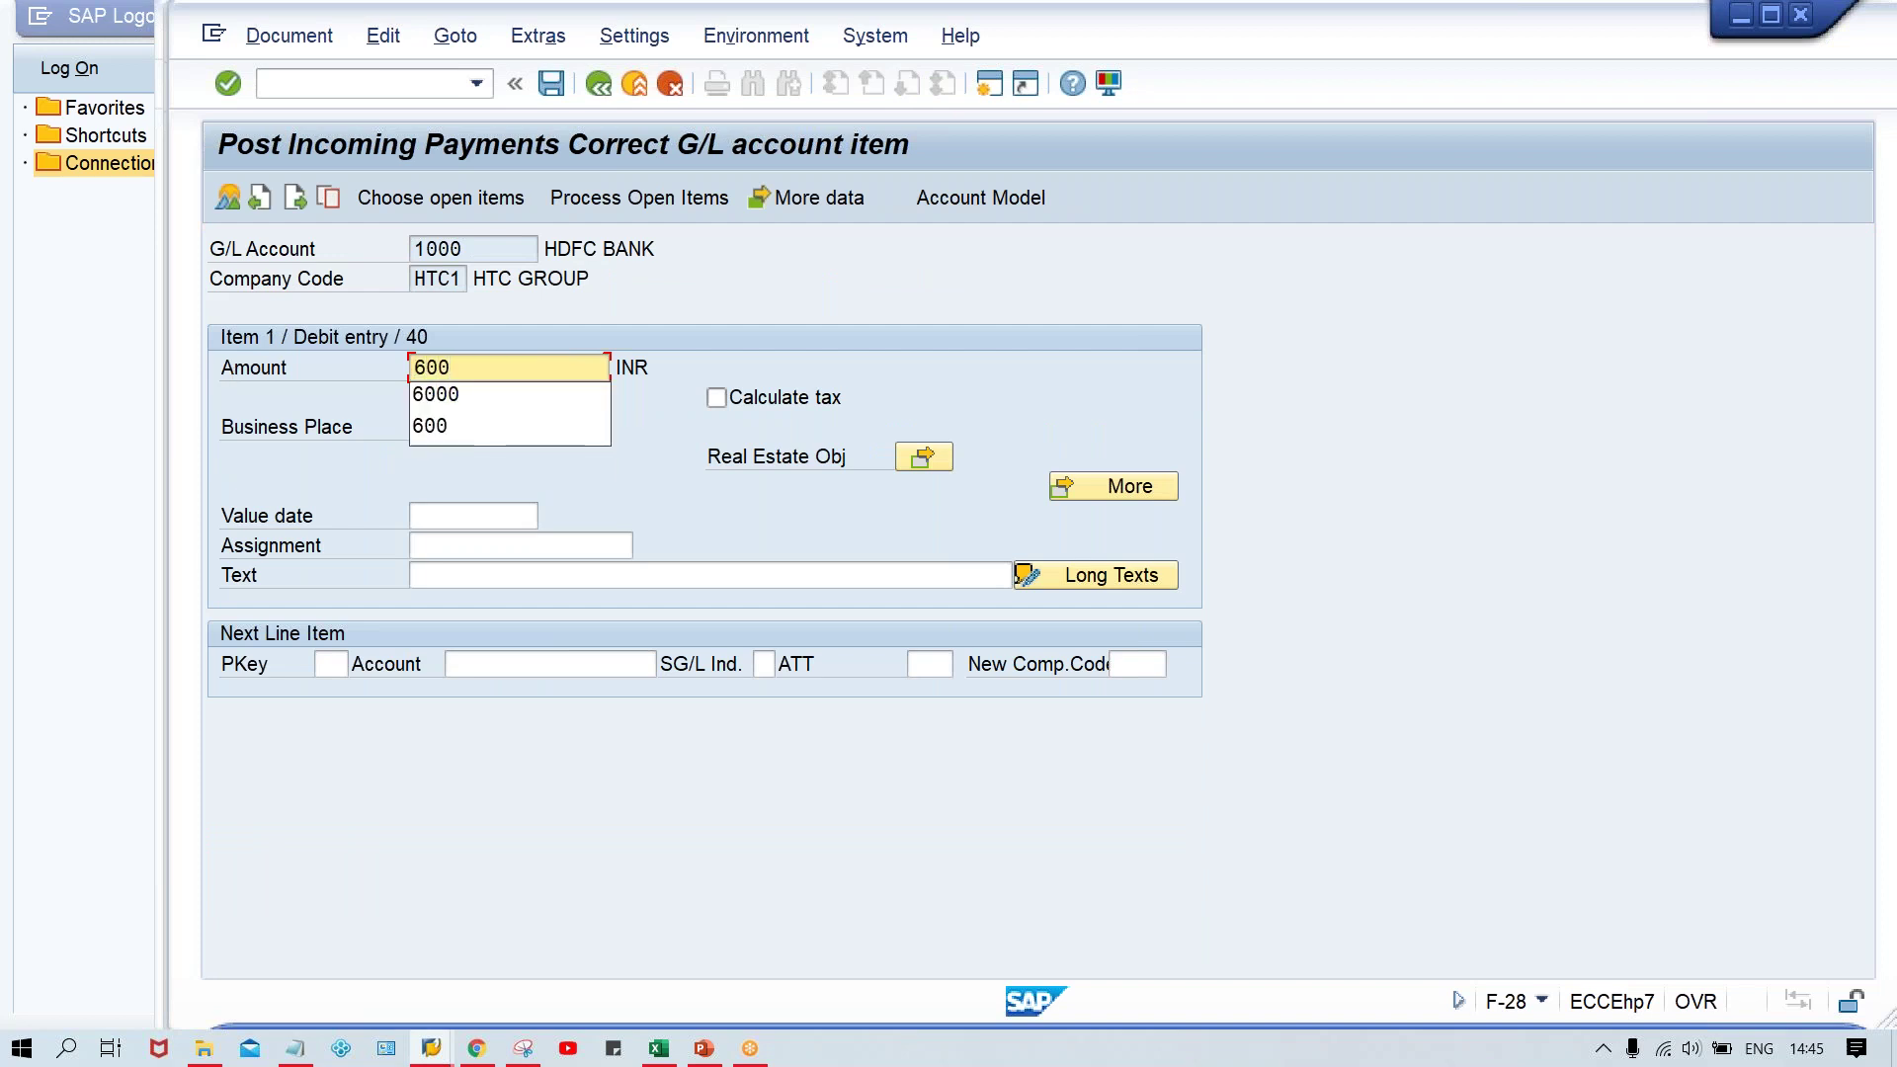
key(Escape)
key(Return)
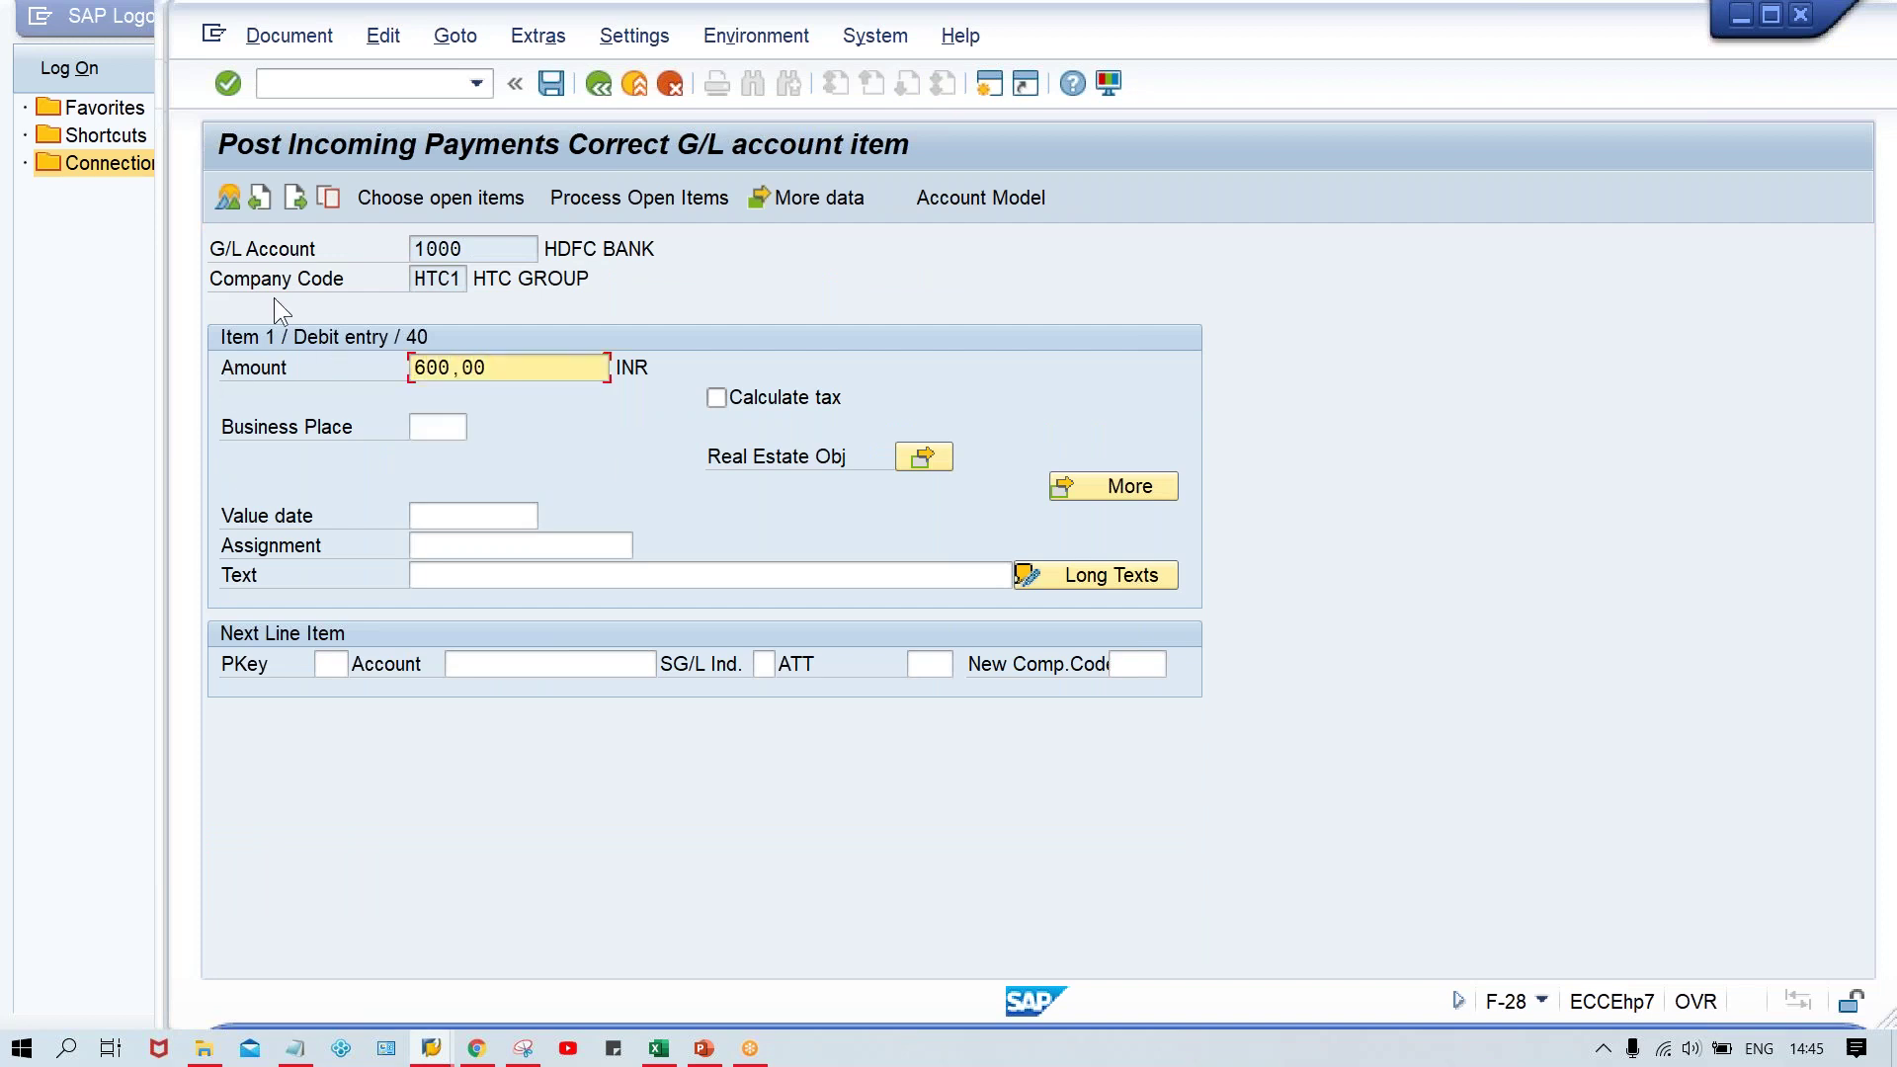
click(226, 190)
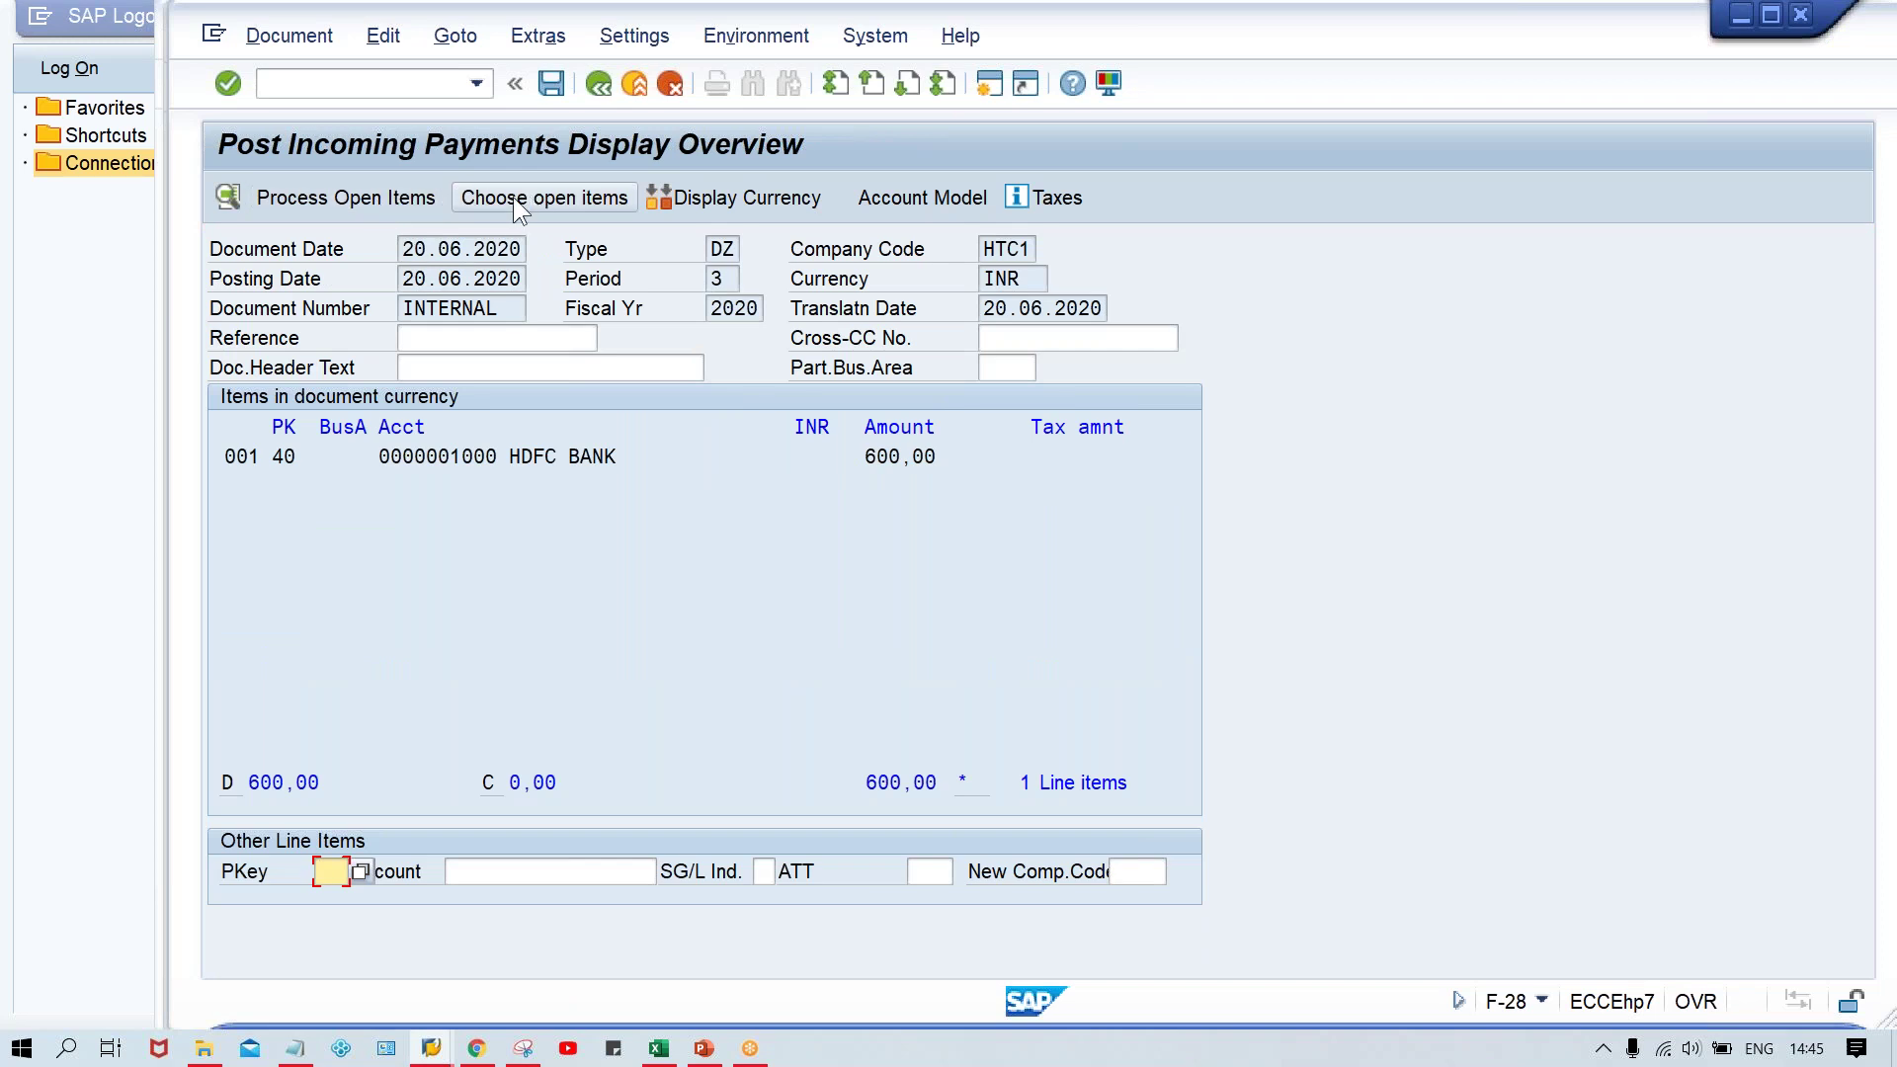
Recheck the entered and assigned amounts in the open items and try to simulate the document with a payment amount of 600
click(296, 198)
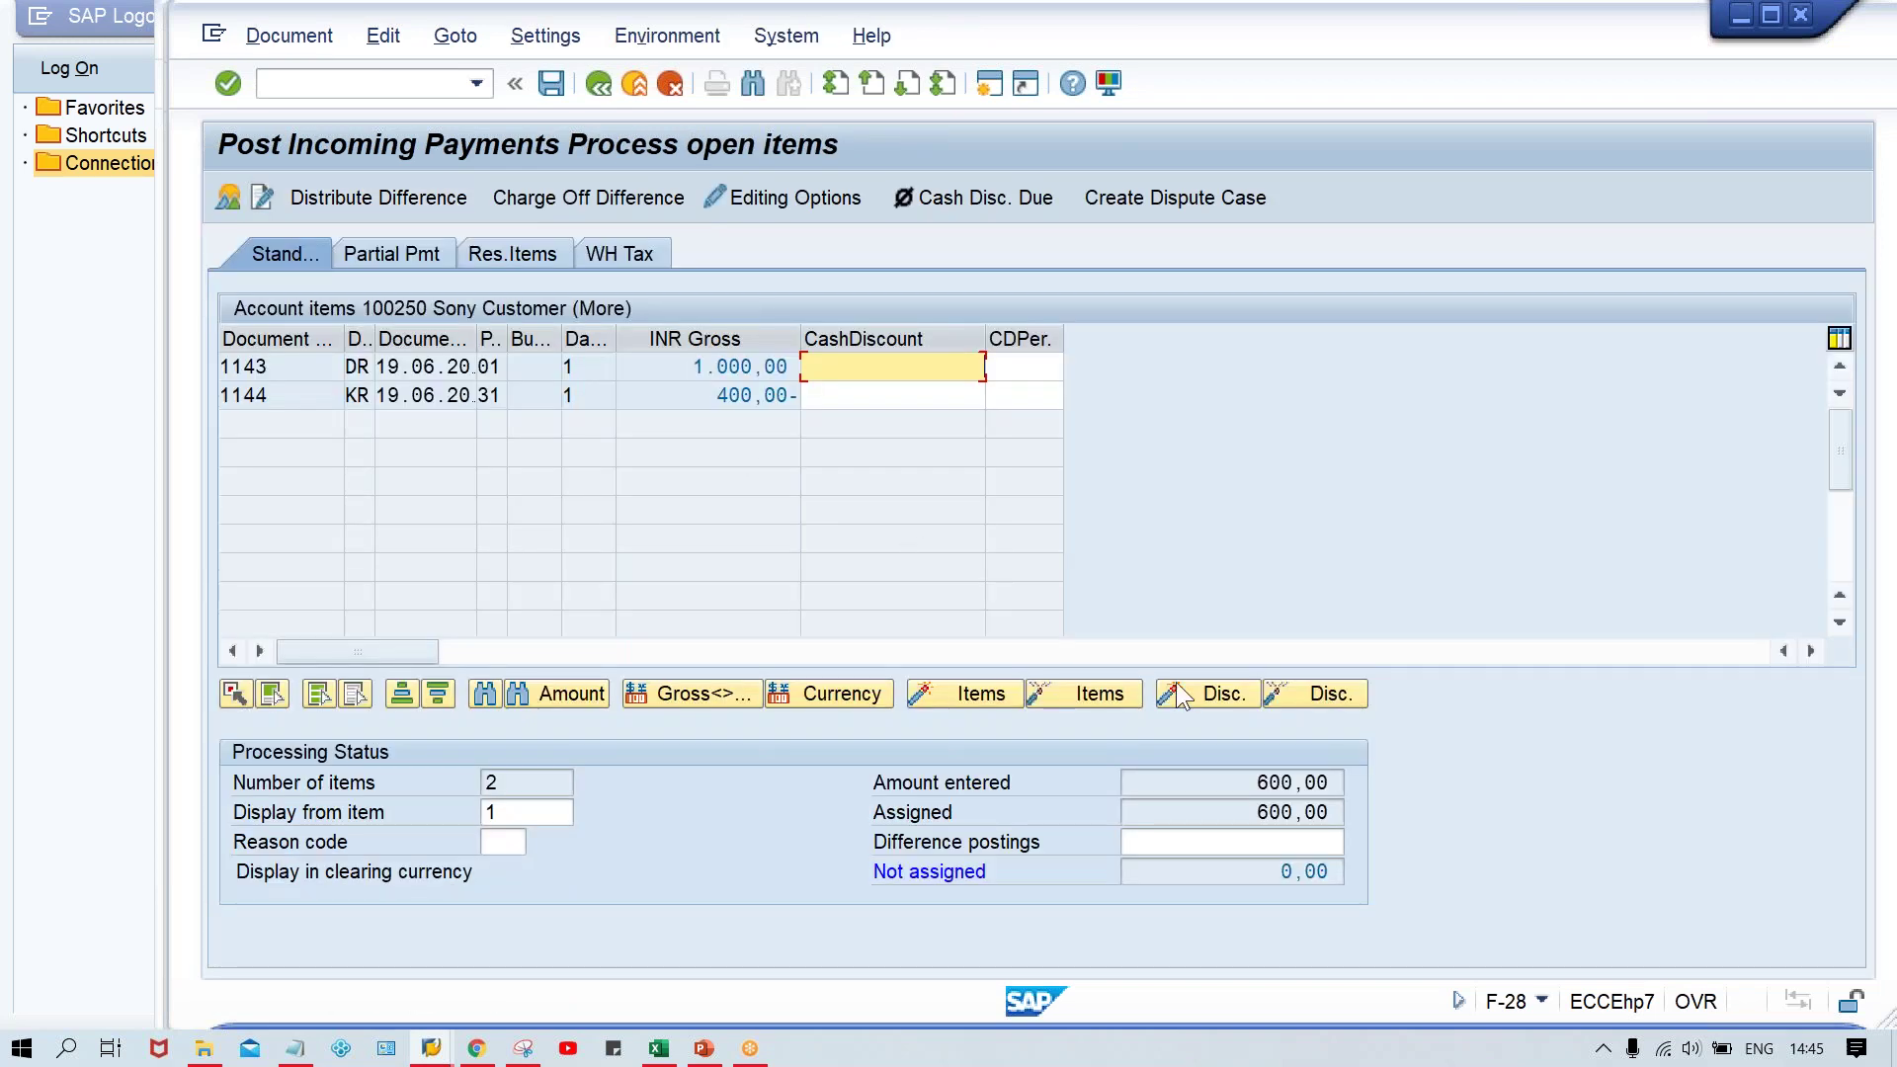
click(1202, 785)
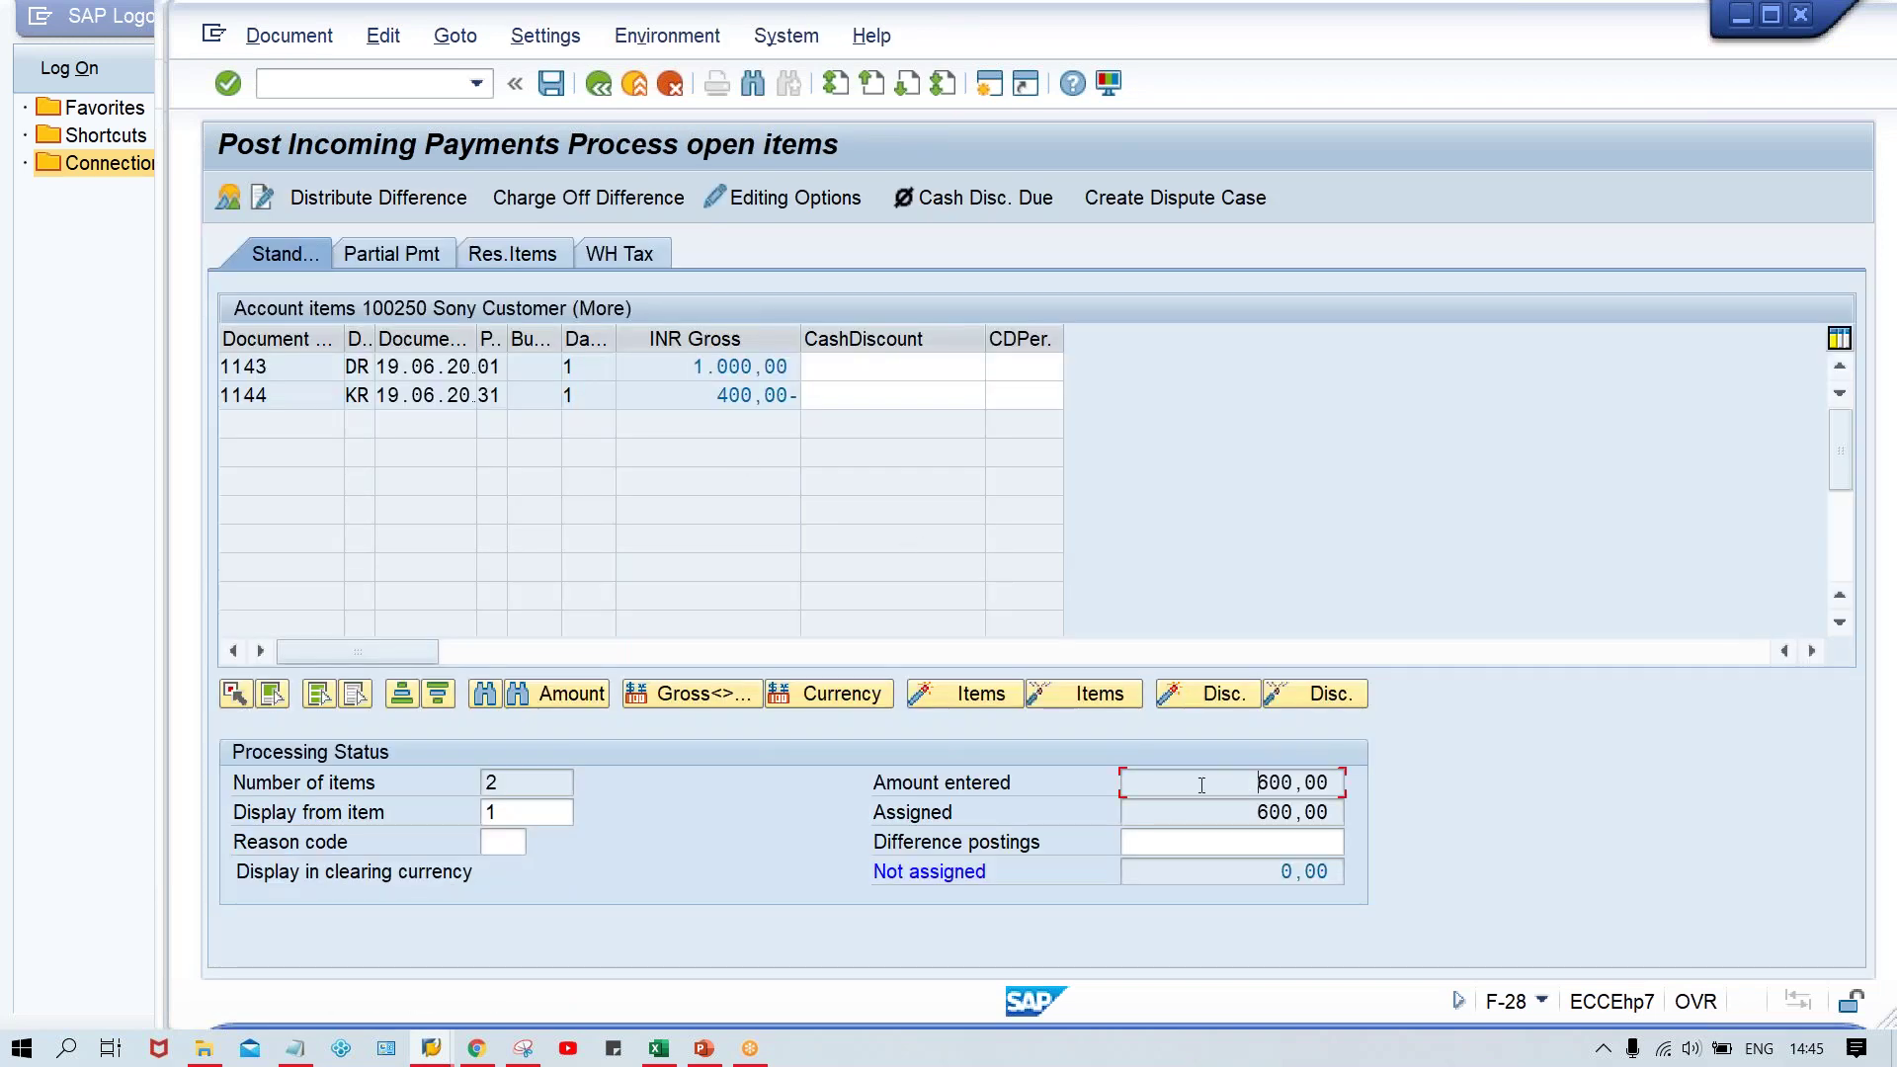
click(1253, 811)
click(270, 39)
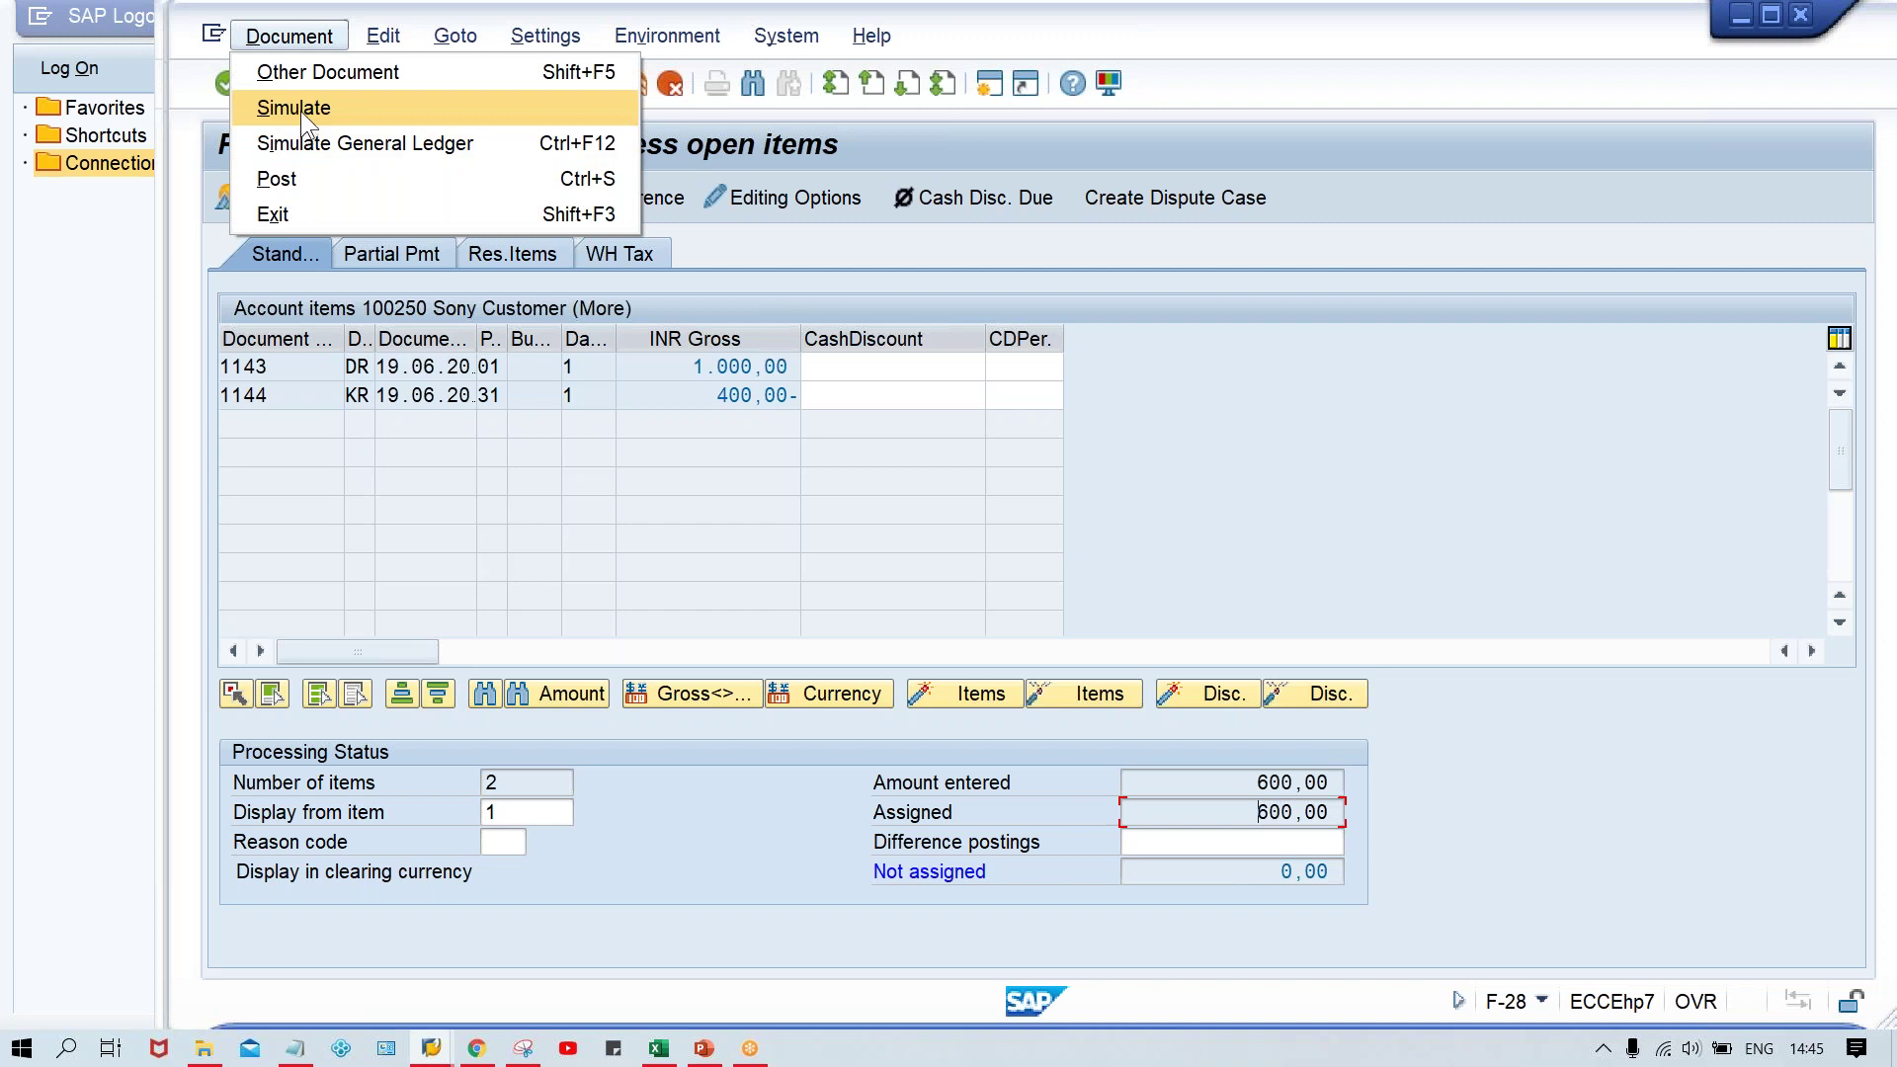
click(300, 109)
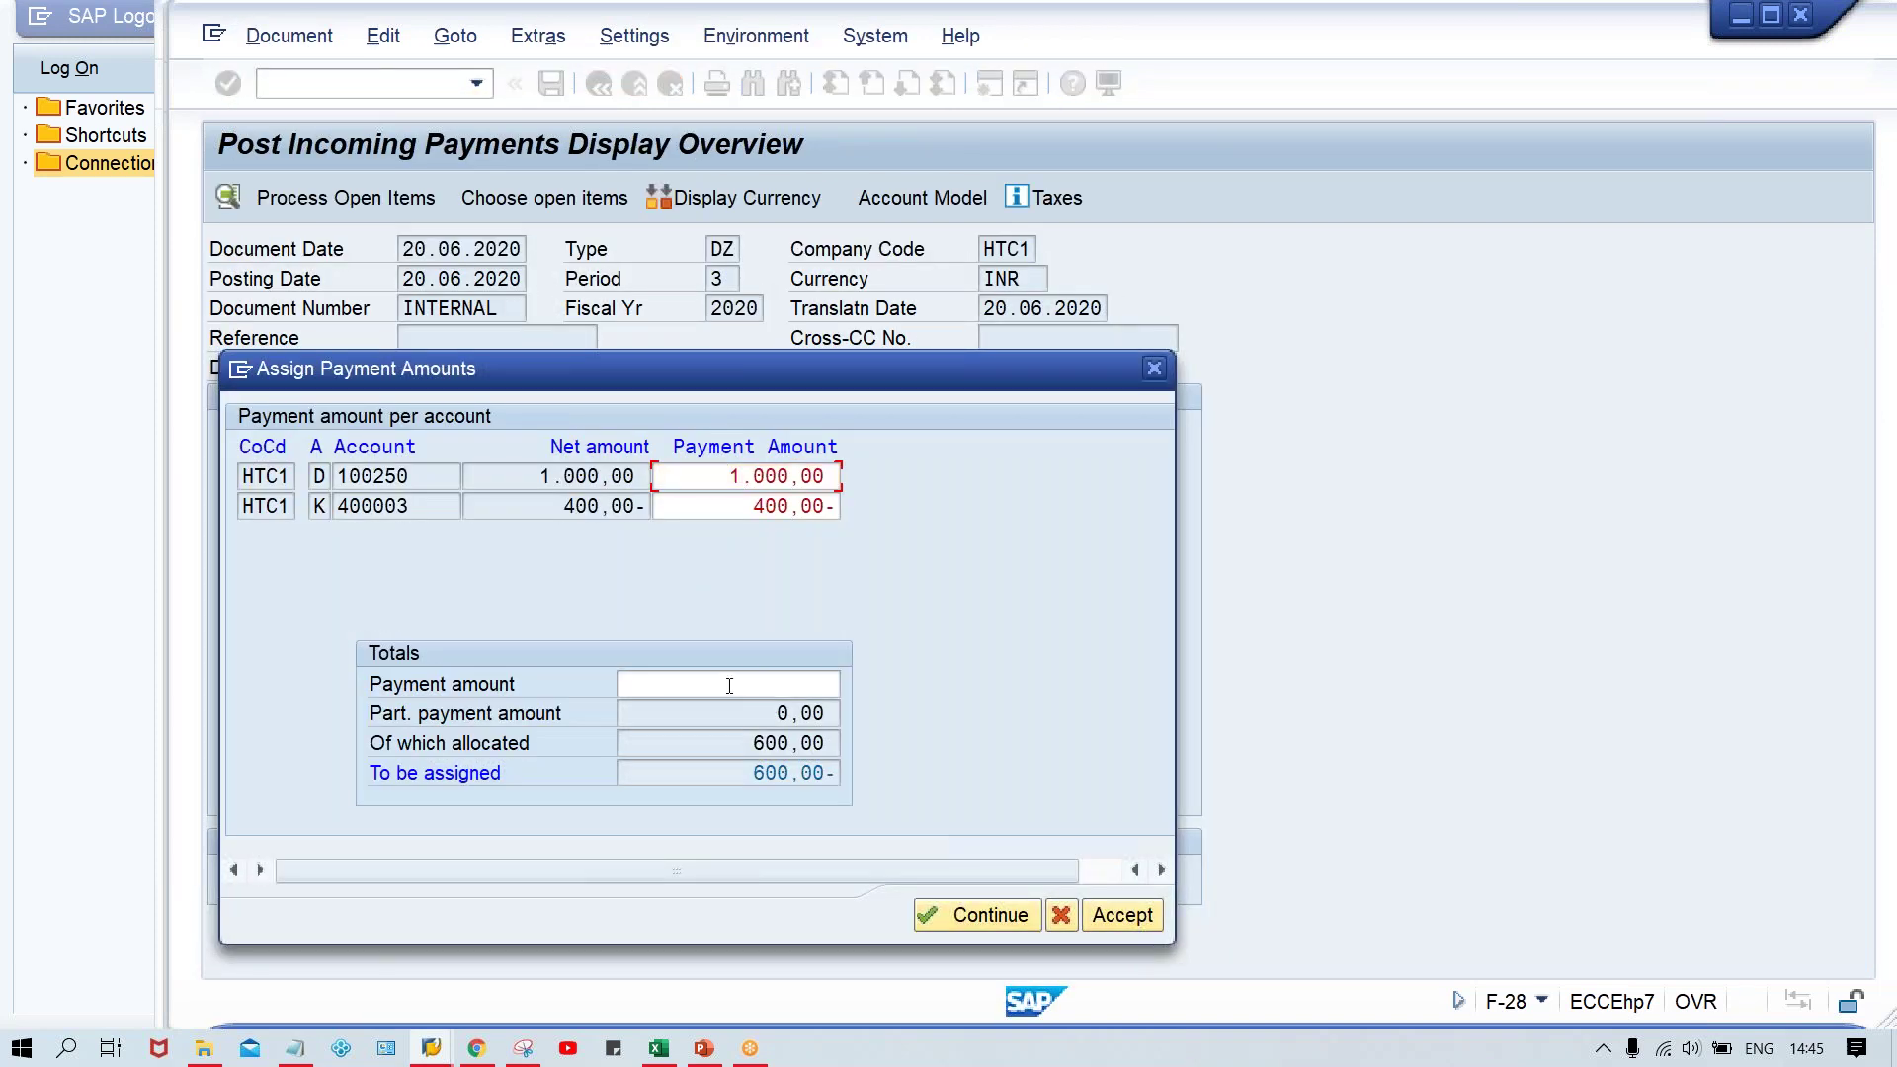
text(600)
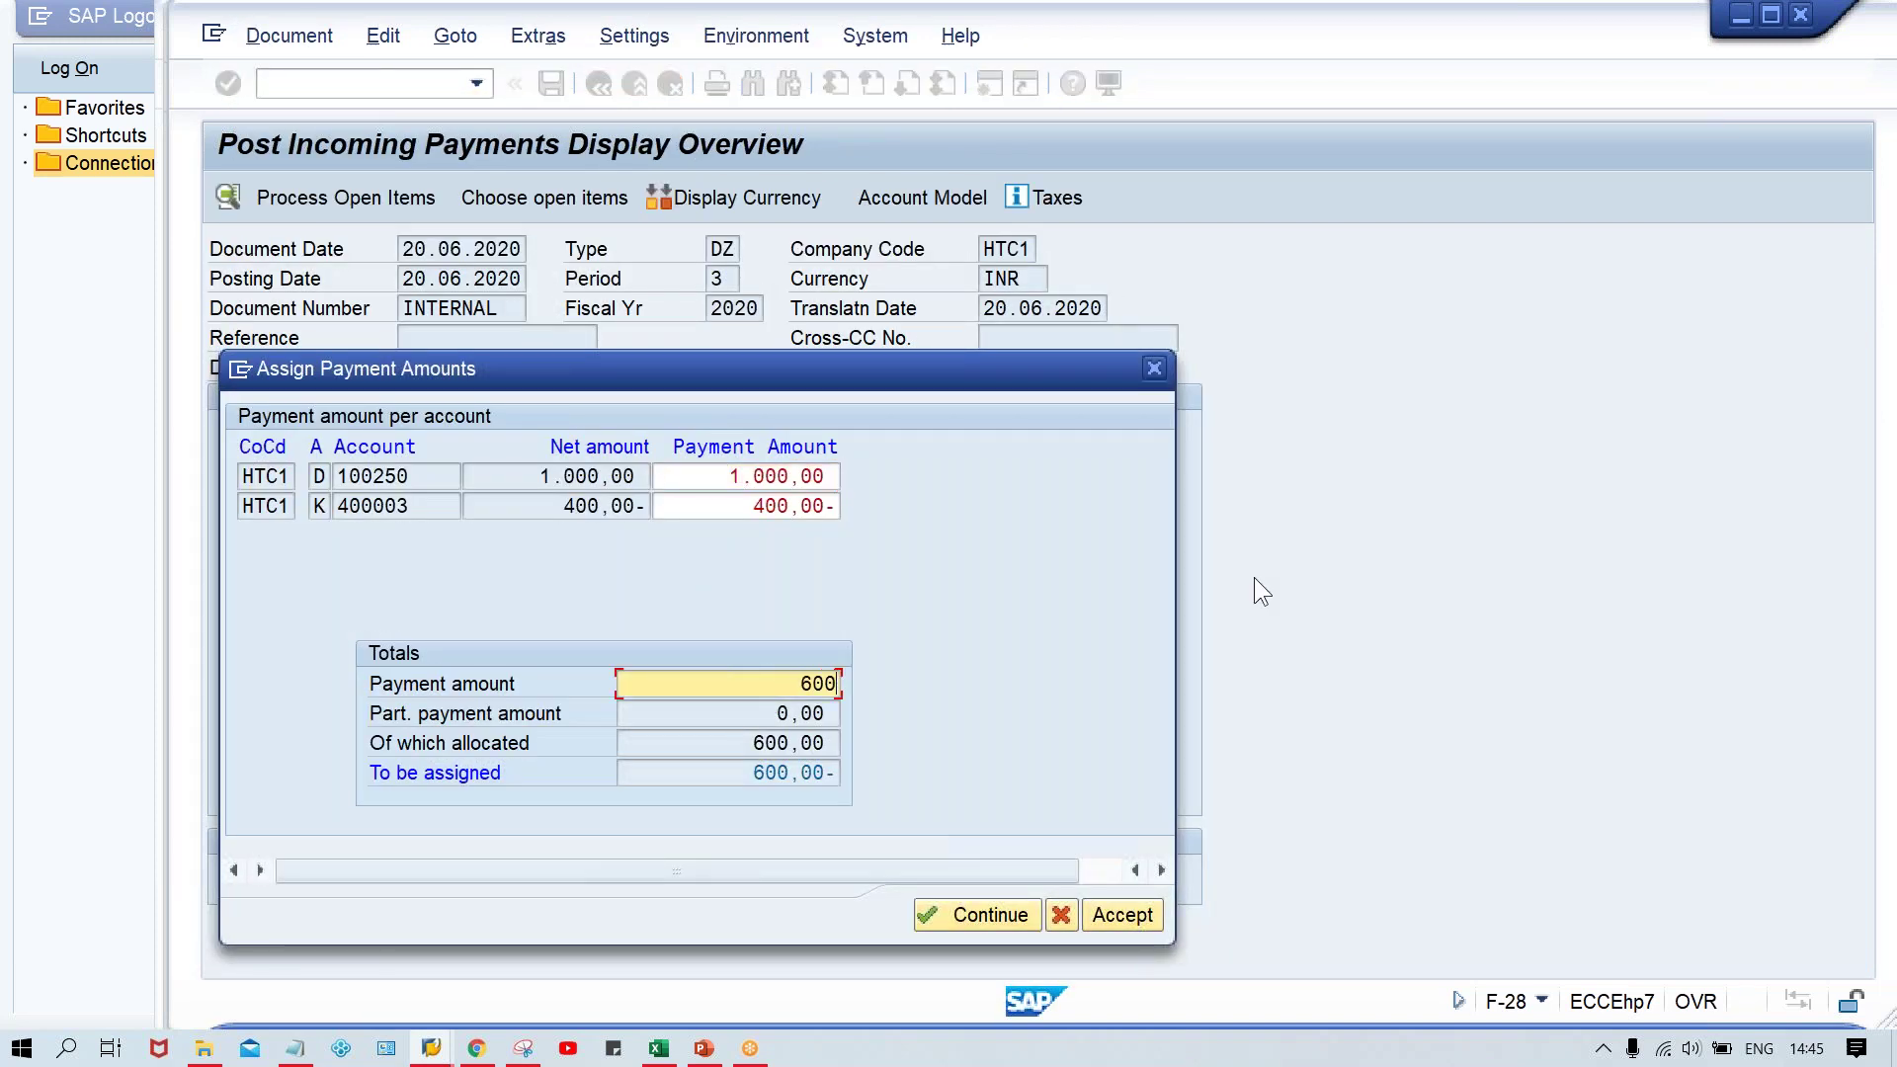
key(Return)
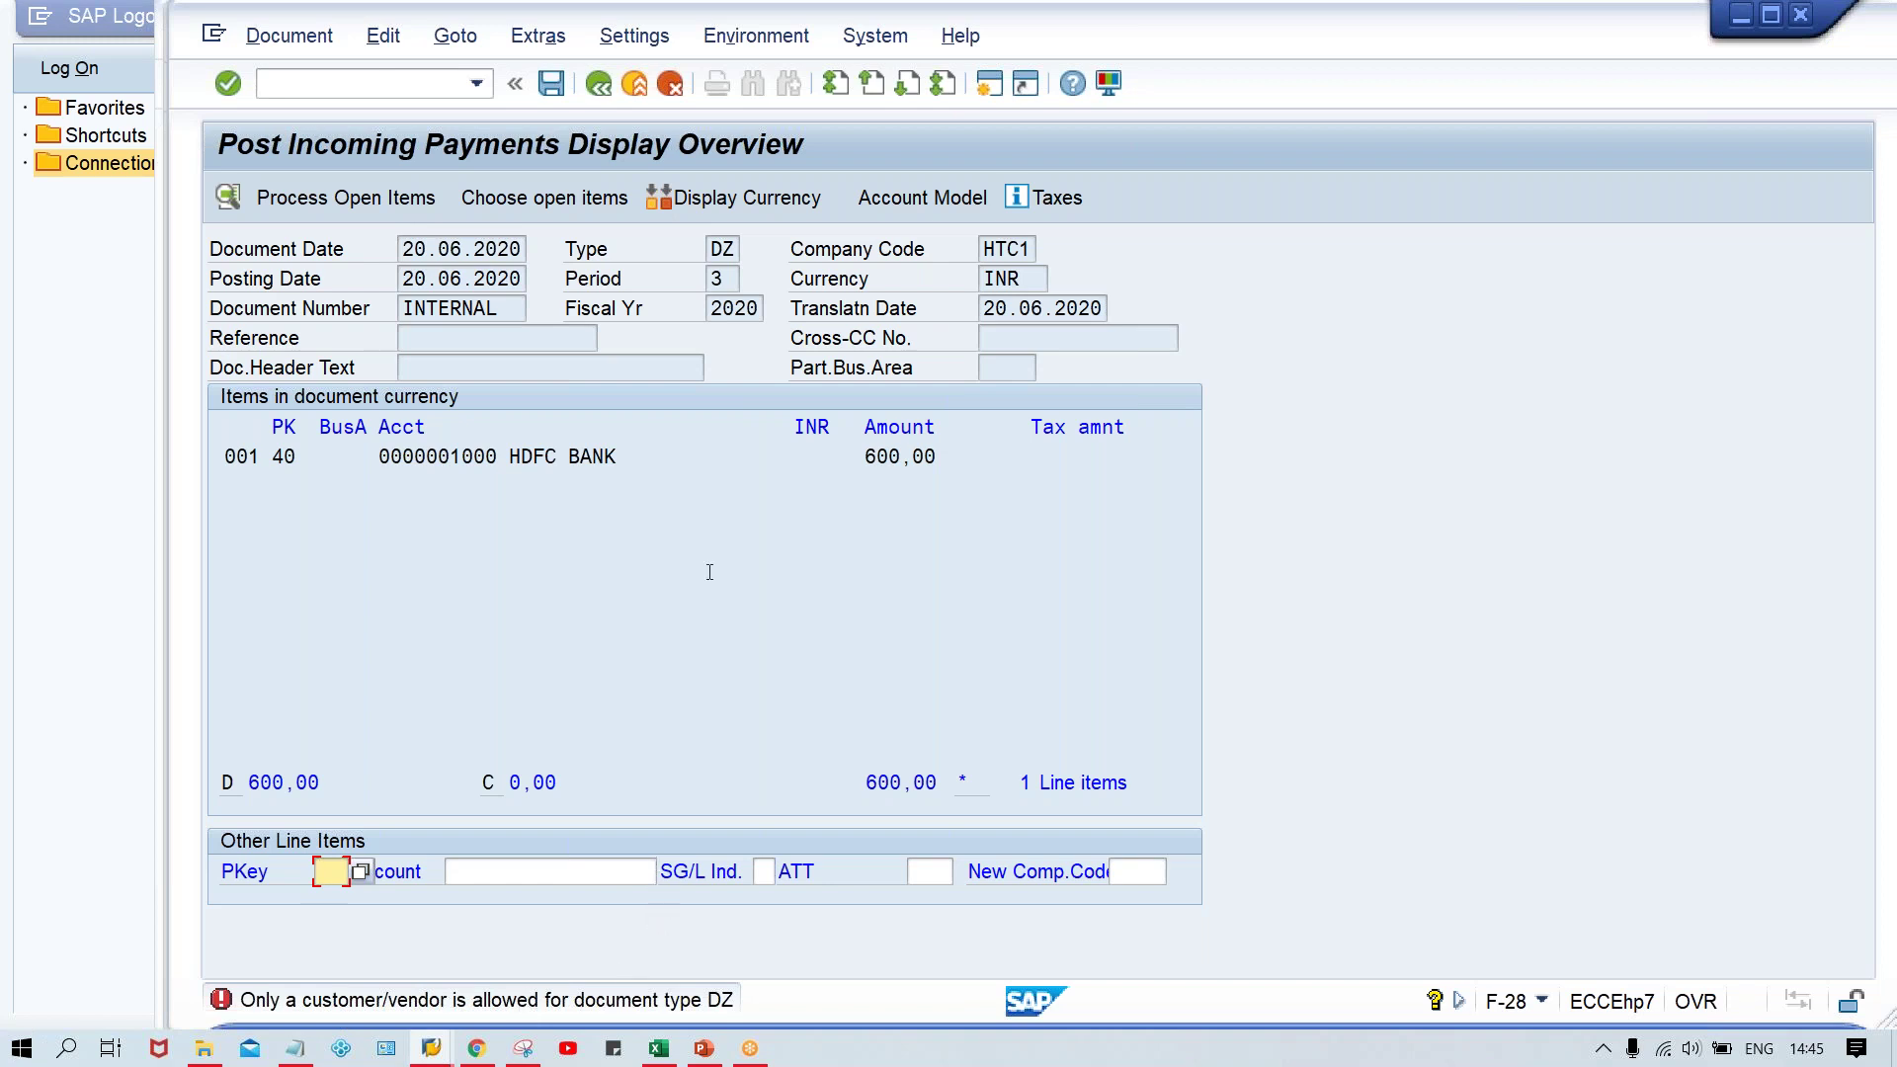
Open the Document Types maintenance view with transaction /NOBA7 in a new session
click(1057, 199)
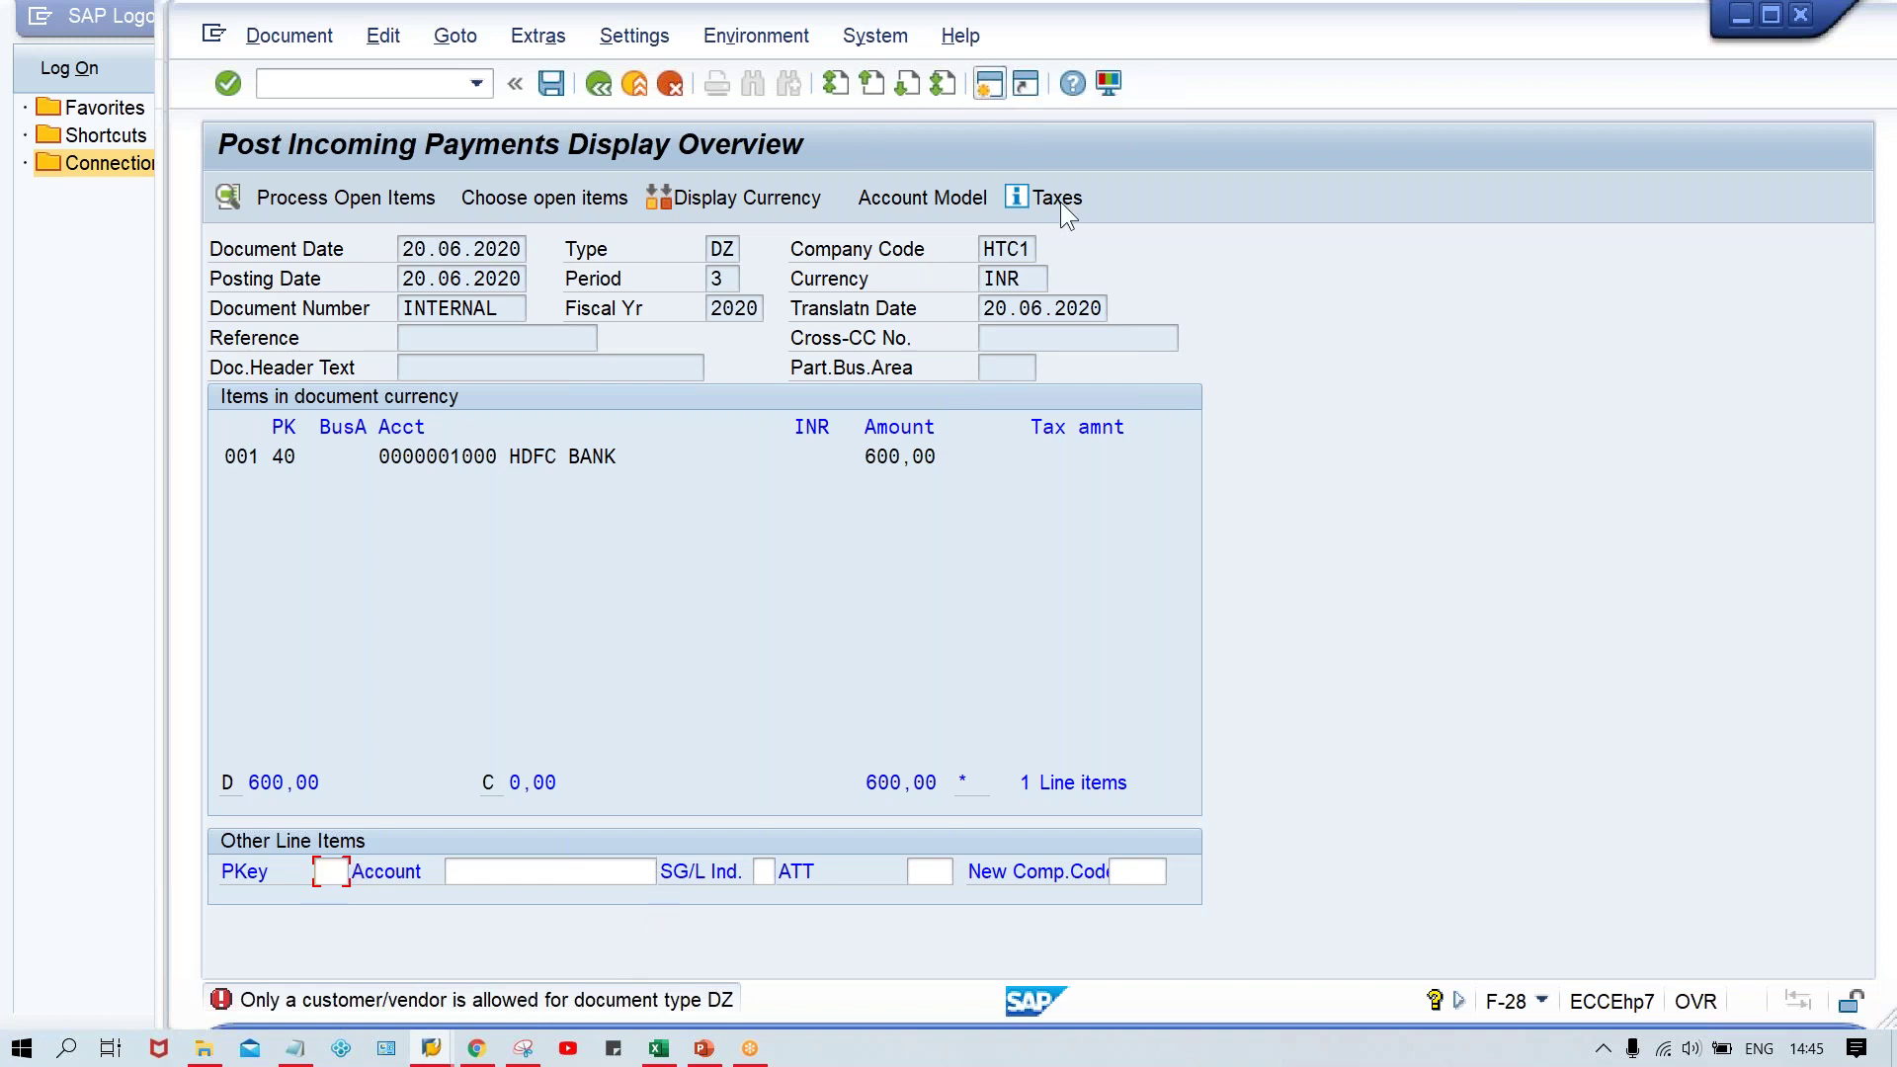
key(ctrl+n)
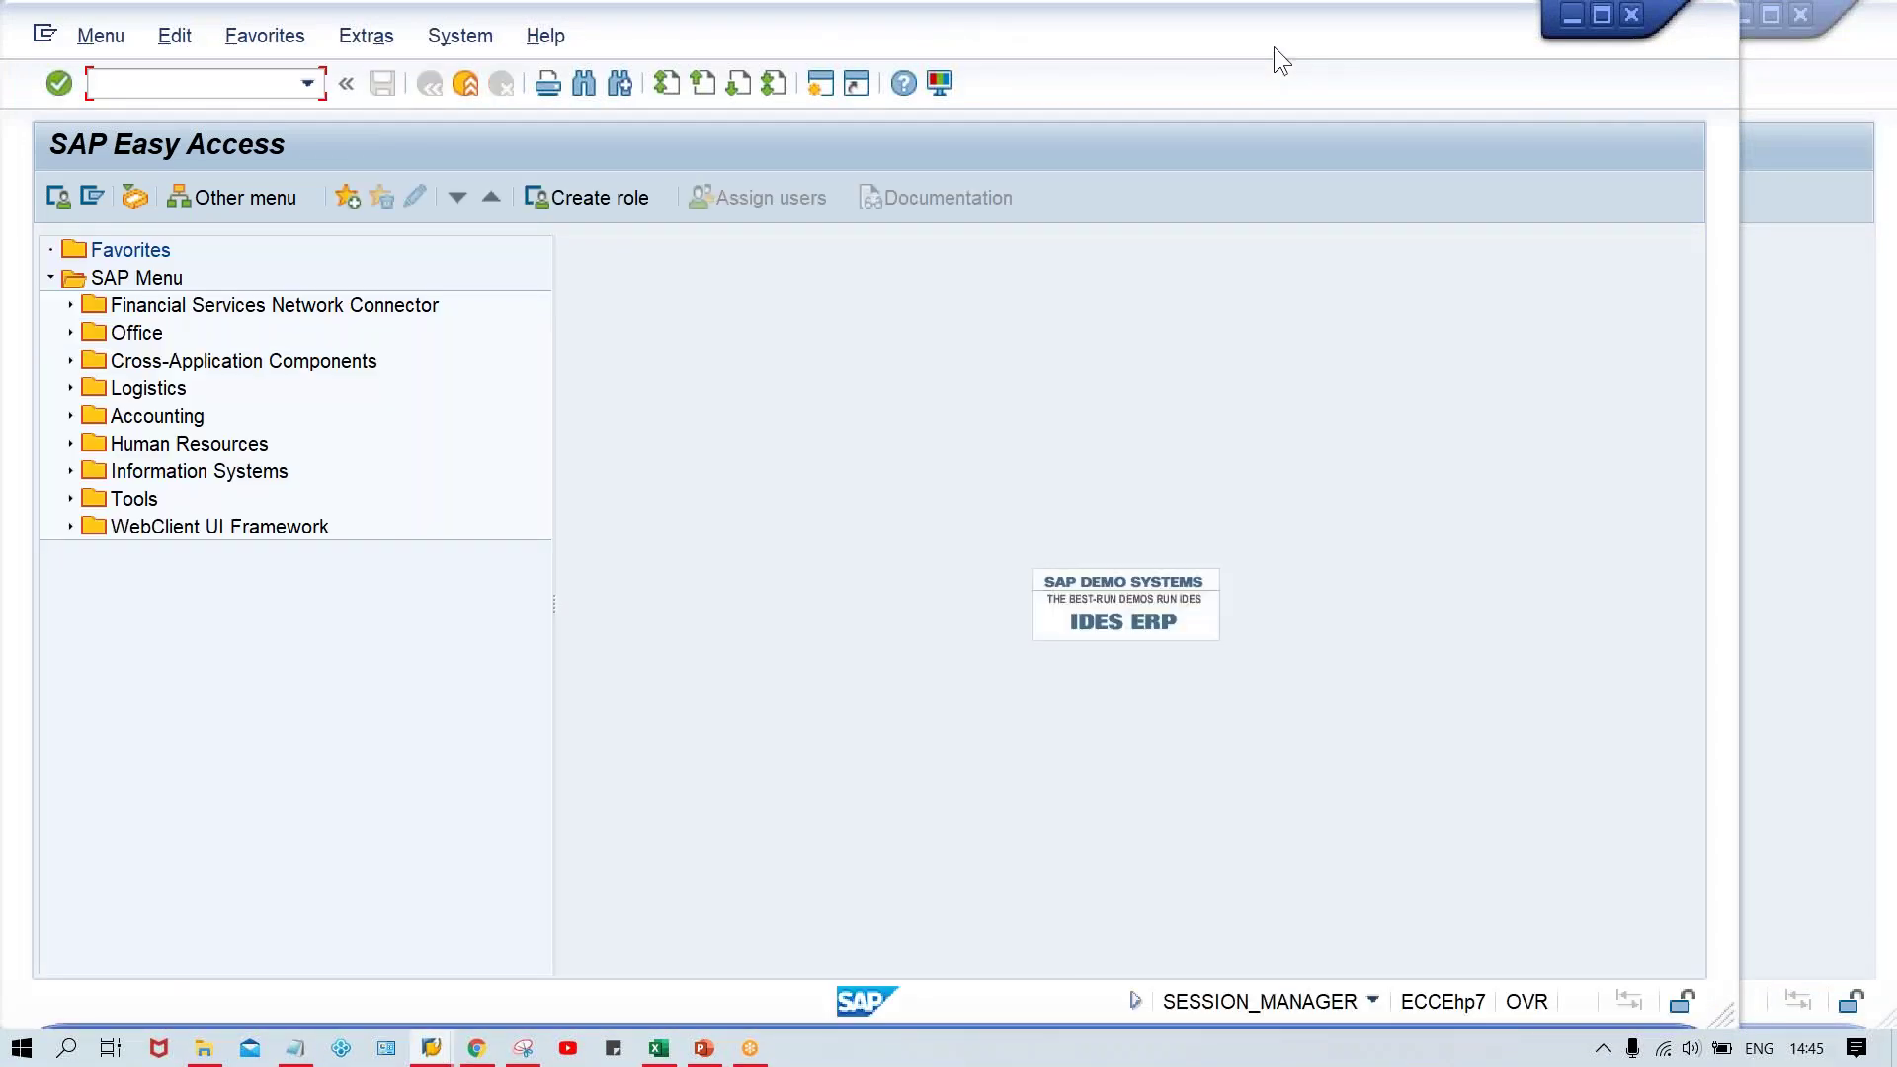
drag(1253, 46, 1413, 51)
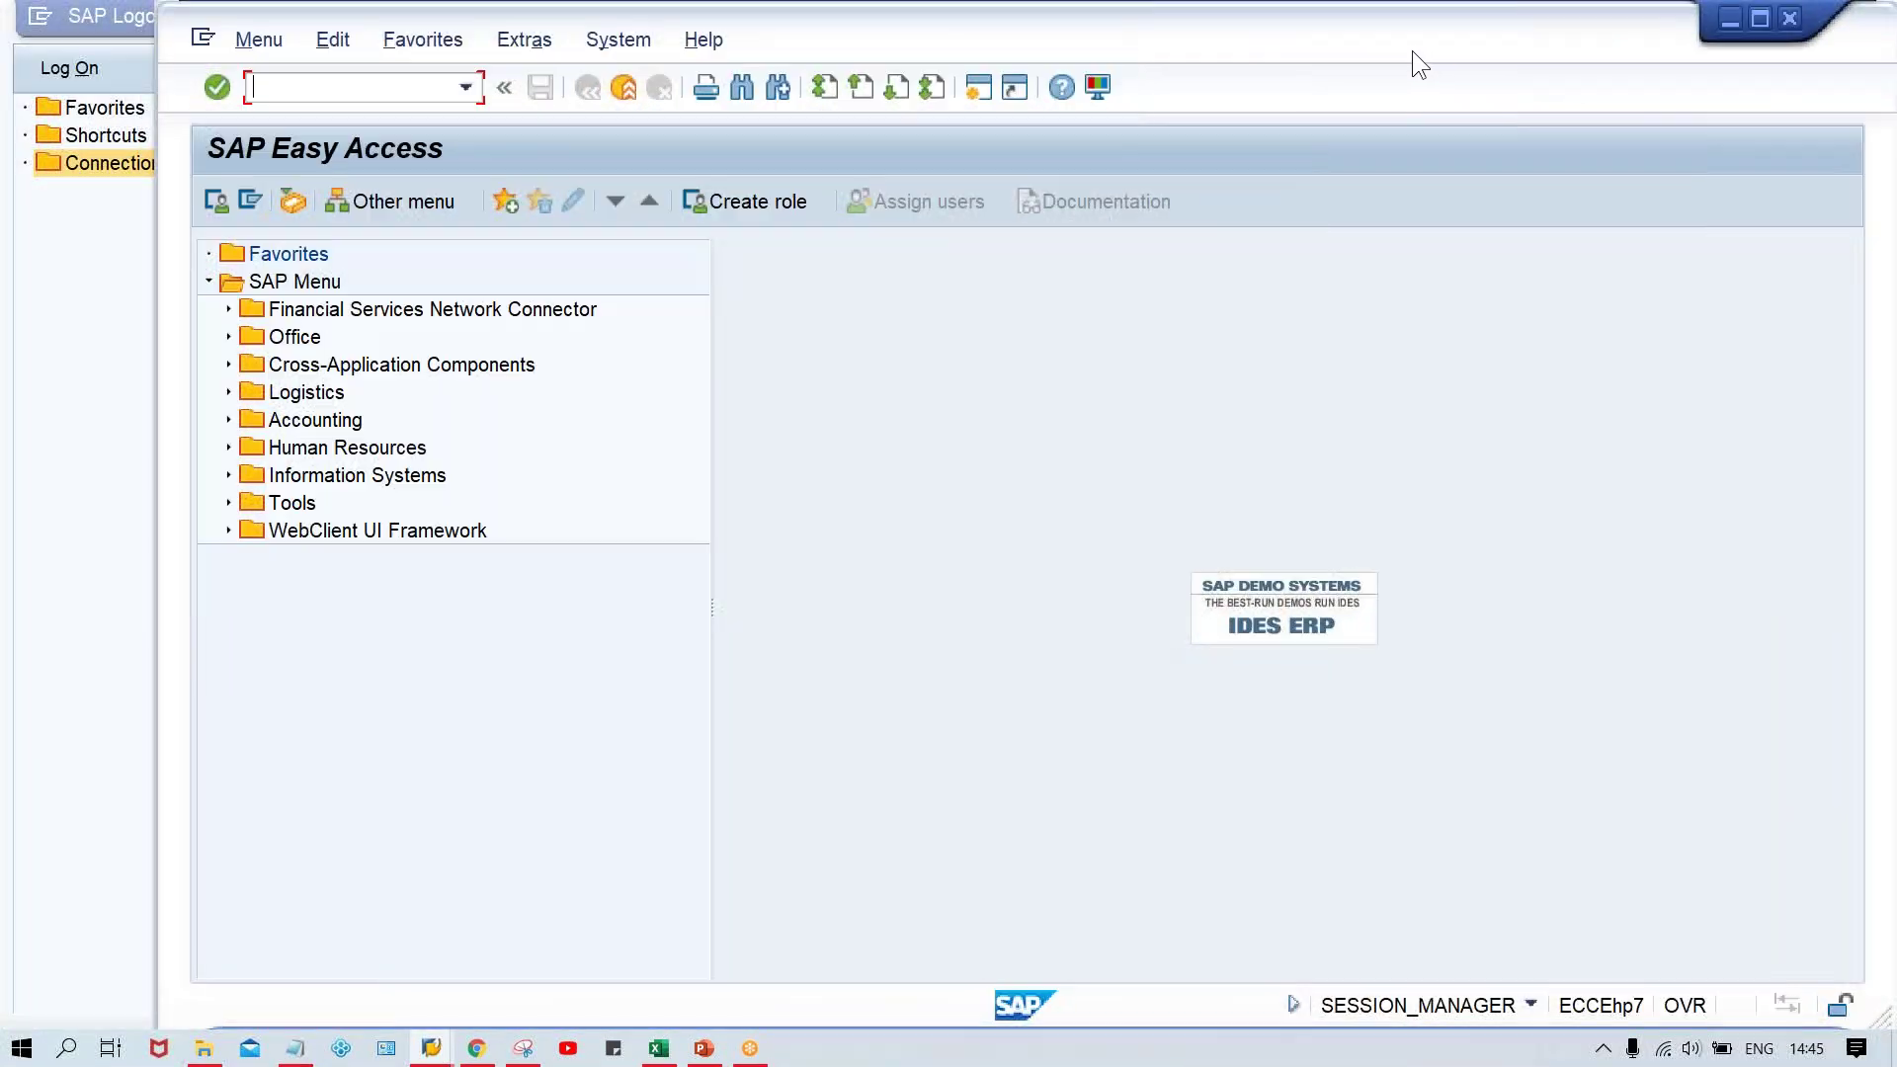
click(396, 85)
text(/NOBA8)
key(BackSpace)
text(7)
key(Return)
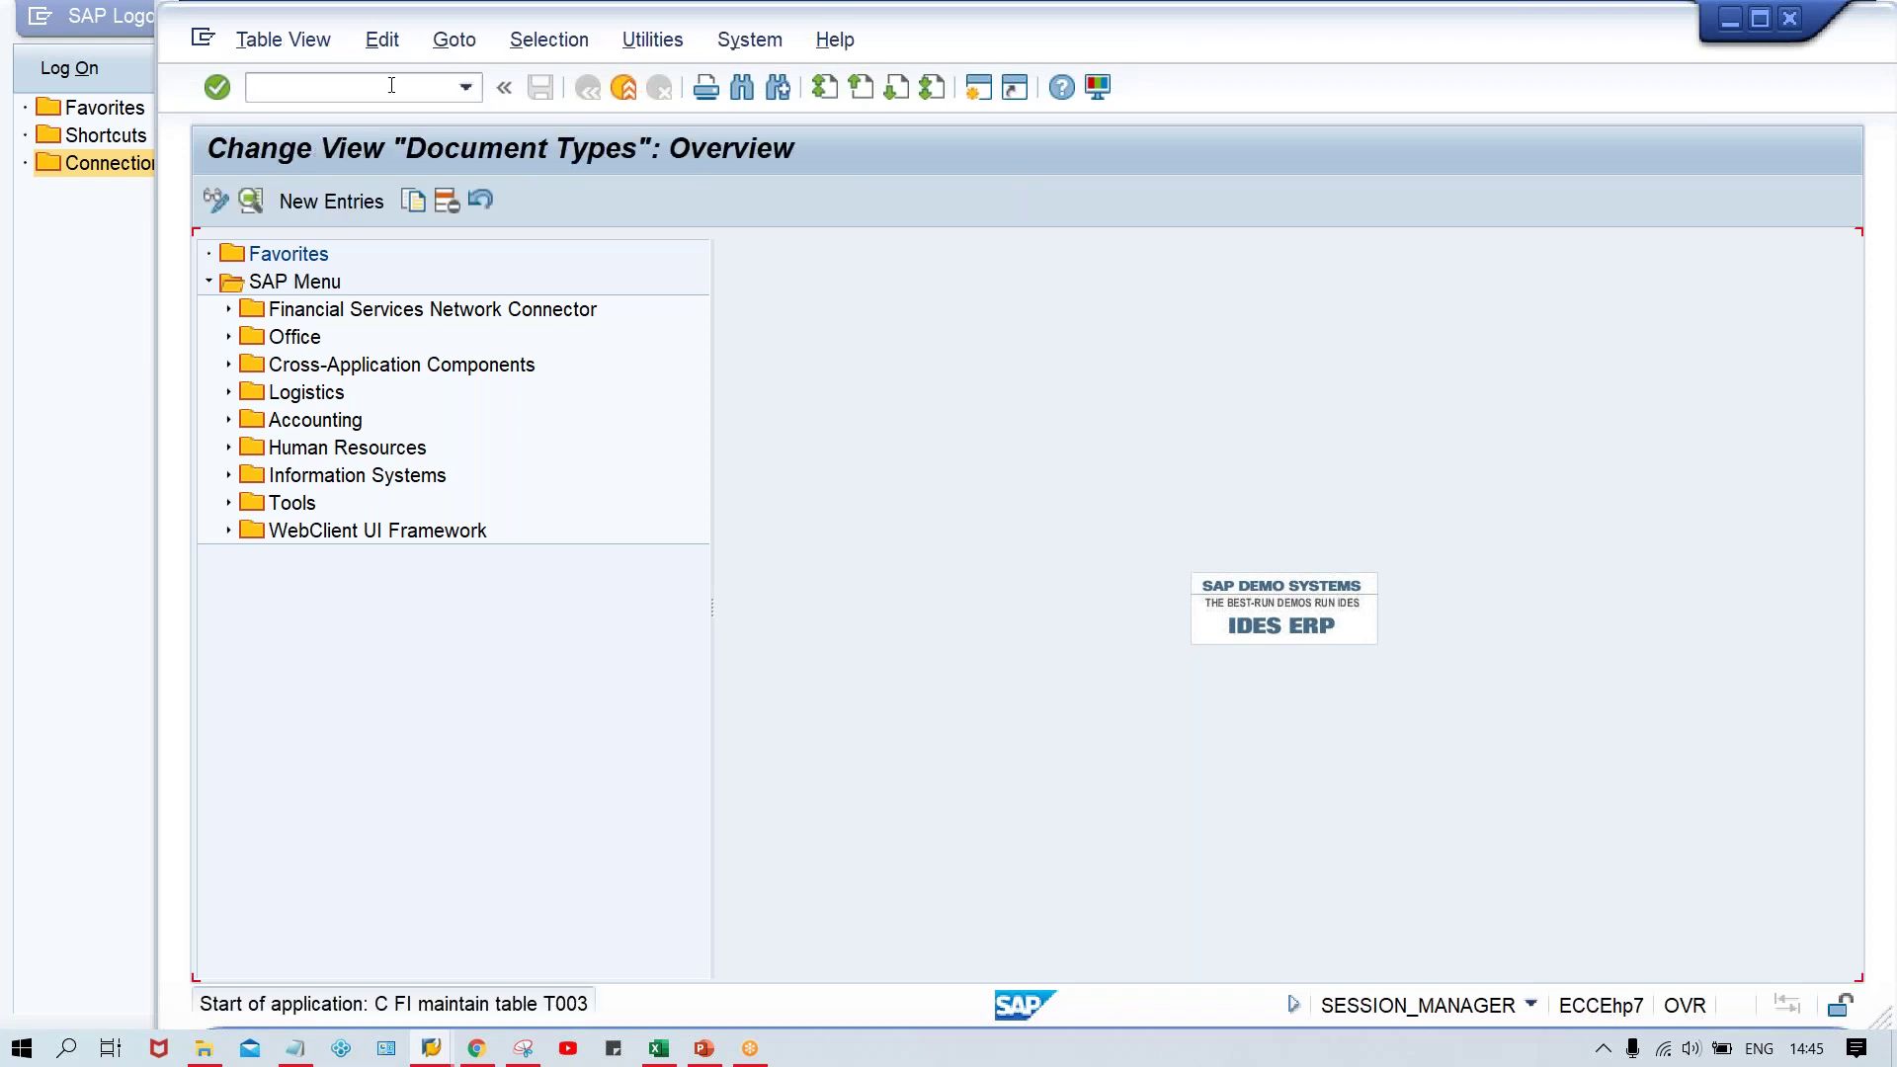
Display the details of document type DZ and check its Cust/vend check setting
click(278, 859)
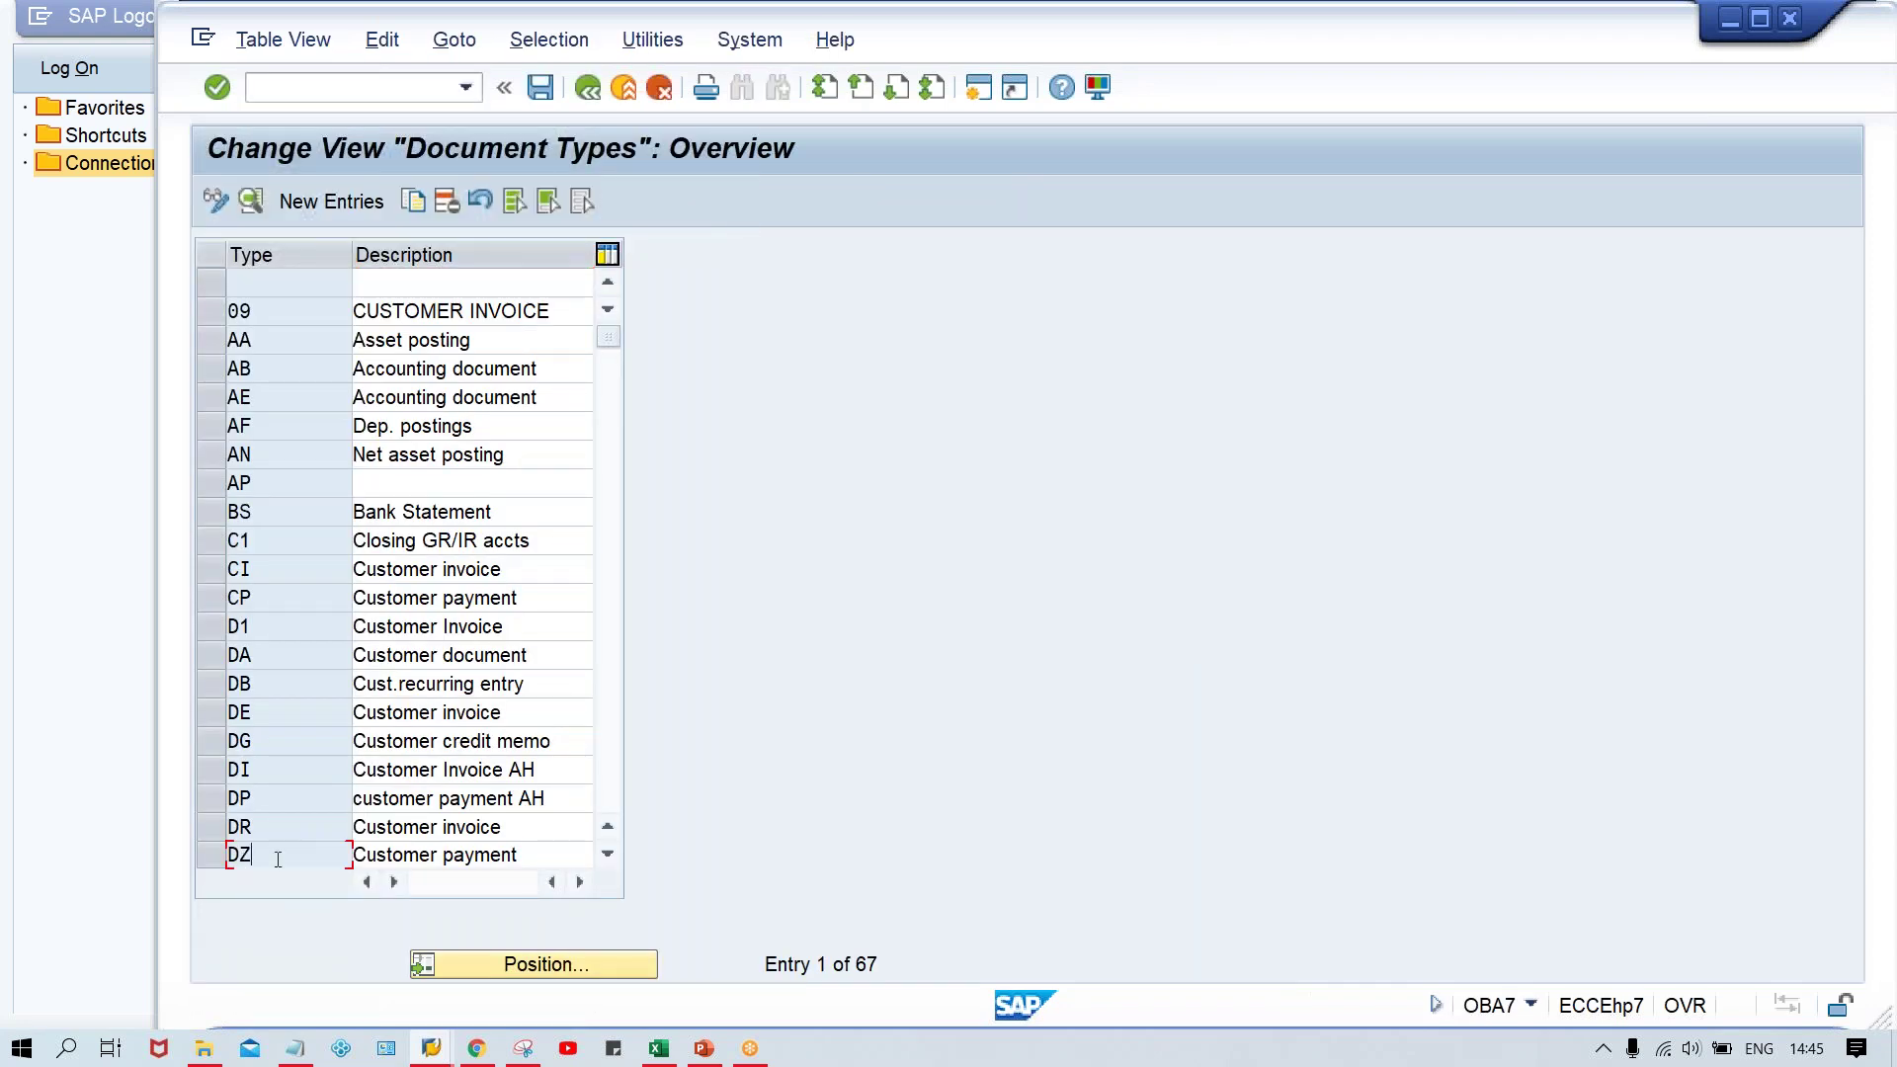
key(F2)
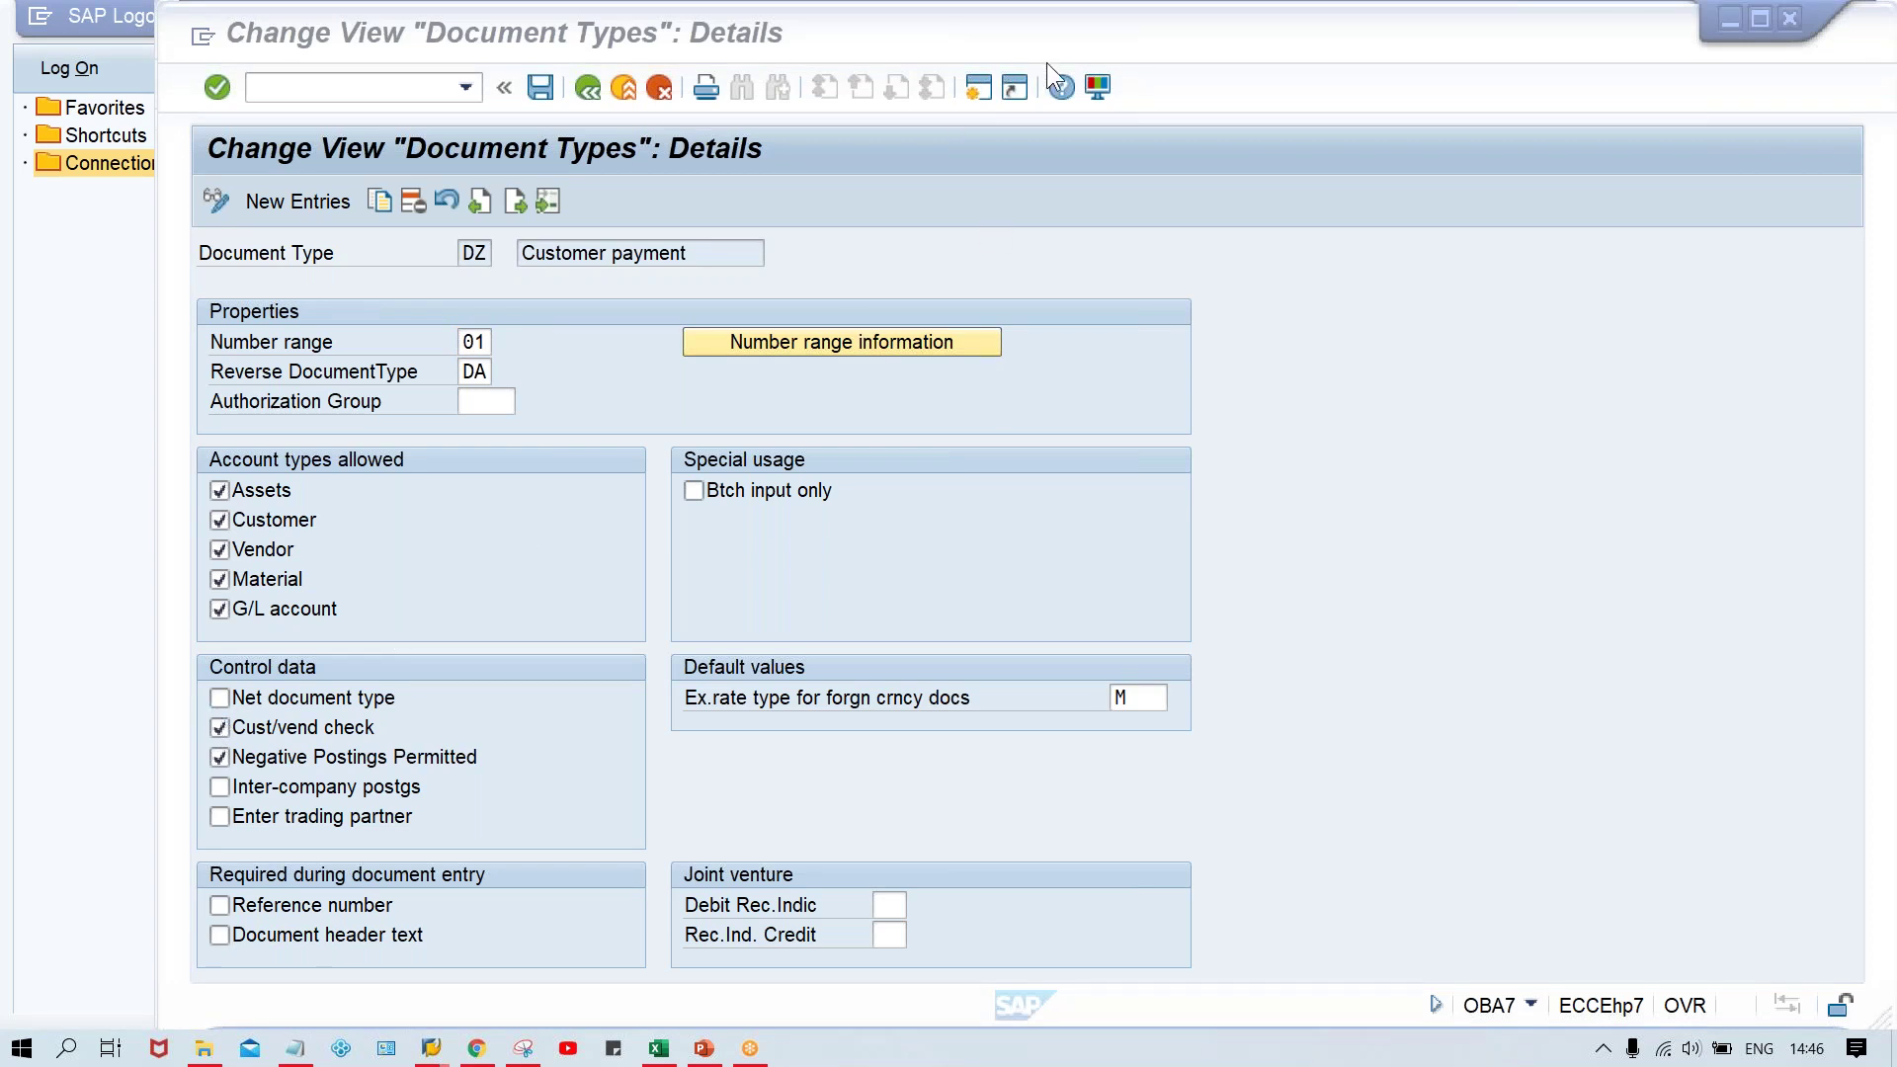
mouse_move(204, 710)
mouse_down()
mouse_move(229, 741)
mouse_move(423, 724)
mouse_move(297, 693)
mouse_move(209, 713)
mouse_up()
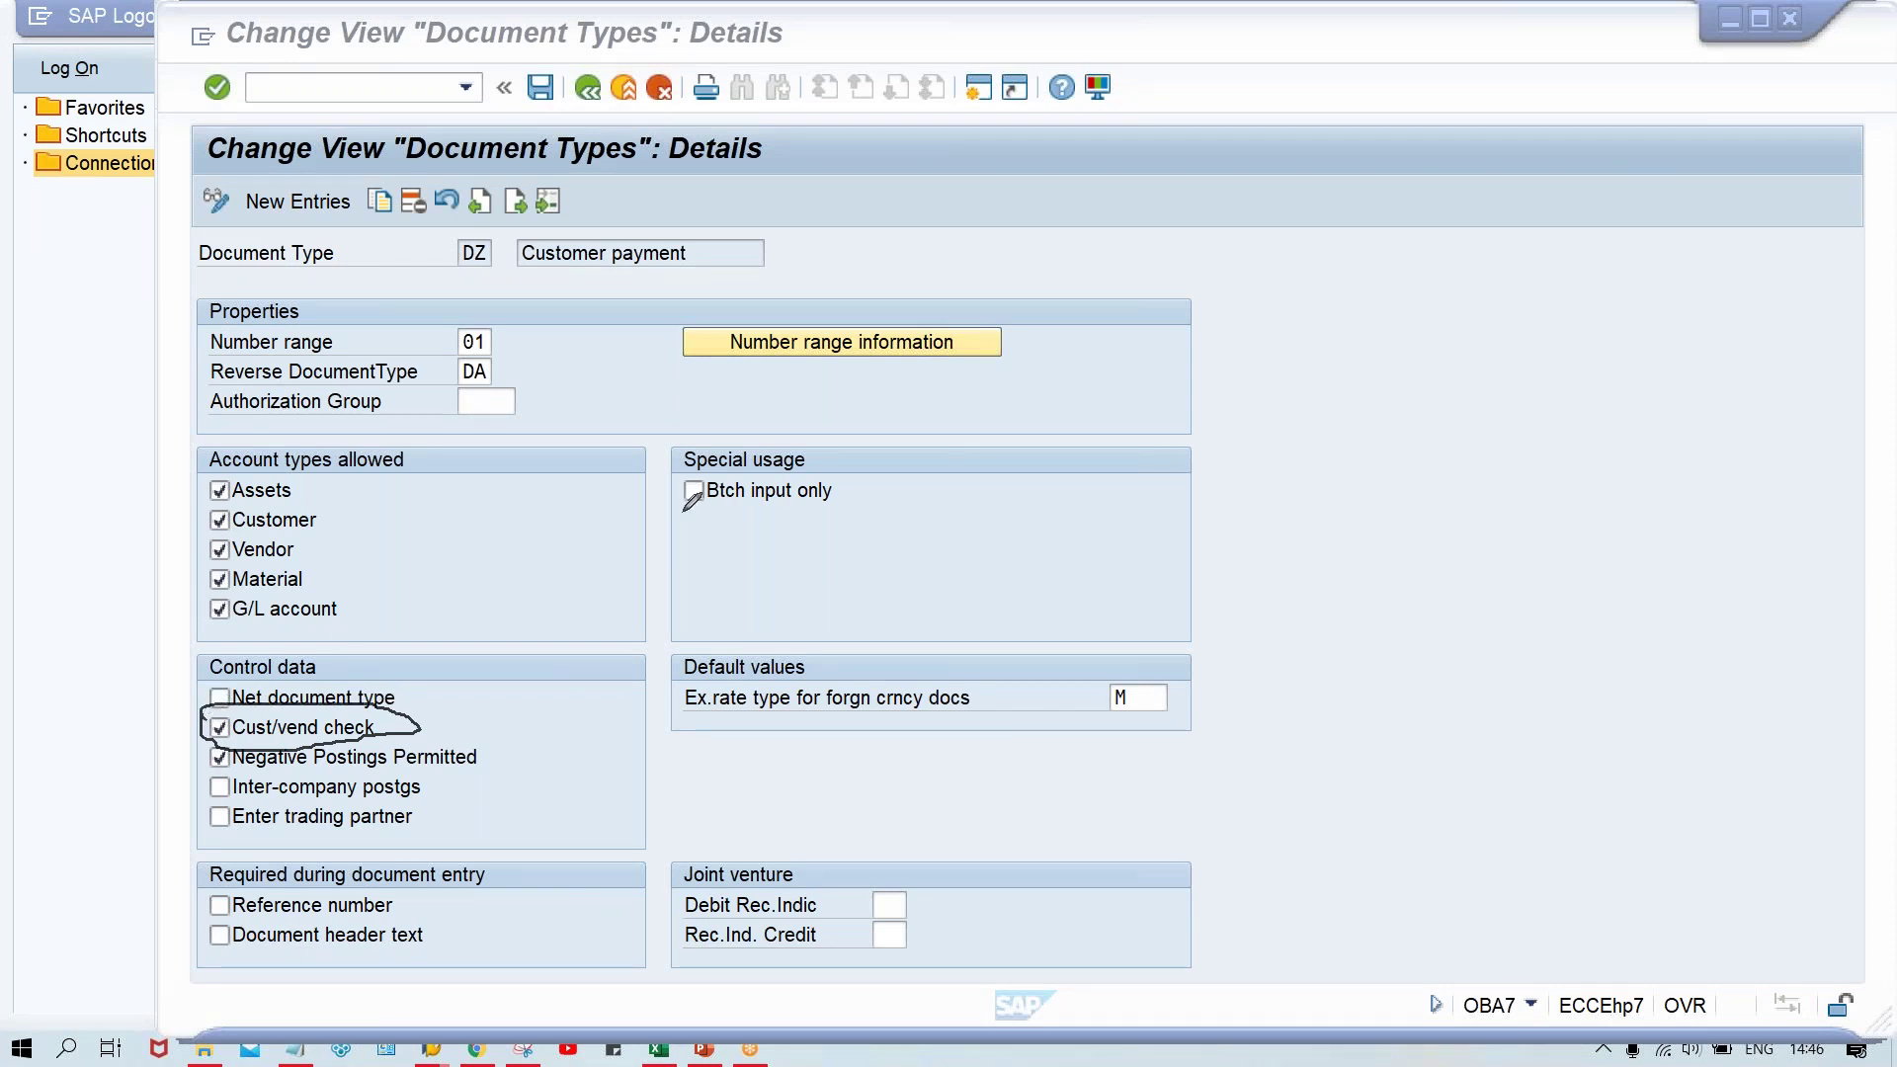
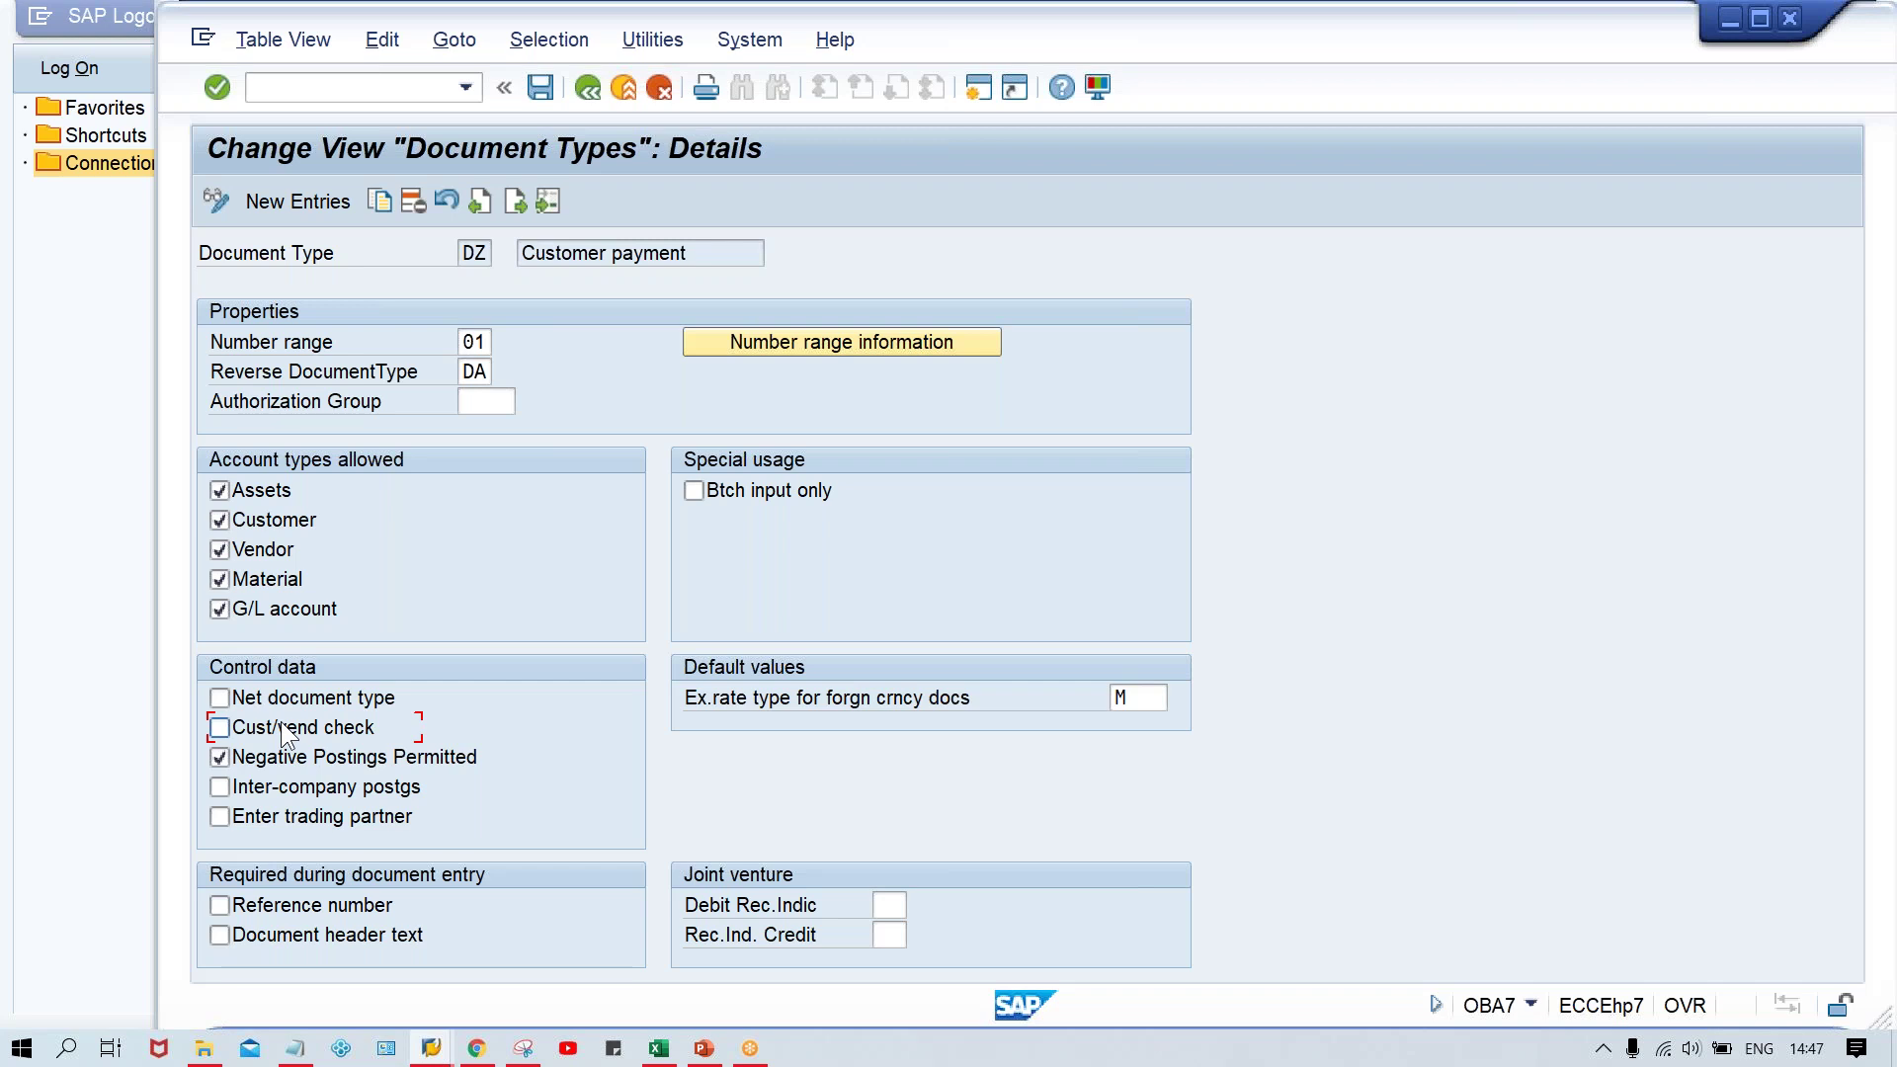
Turn off the Cust/vend check for document type DZ and save the change to customizing request EH7K900134
key(ctrl+s)
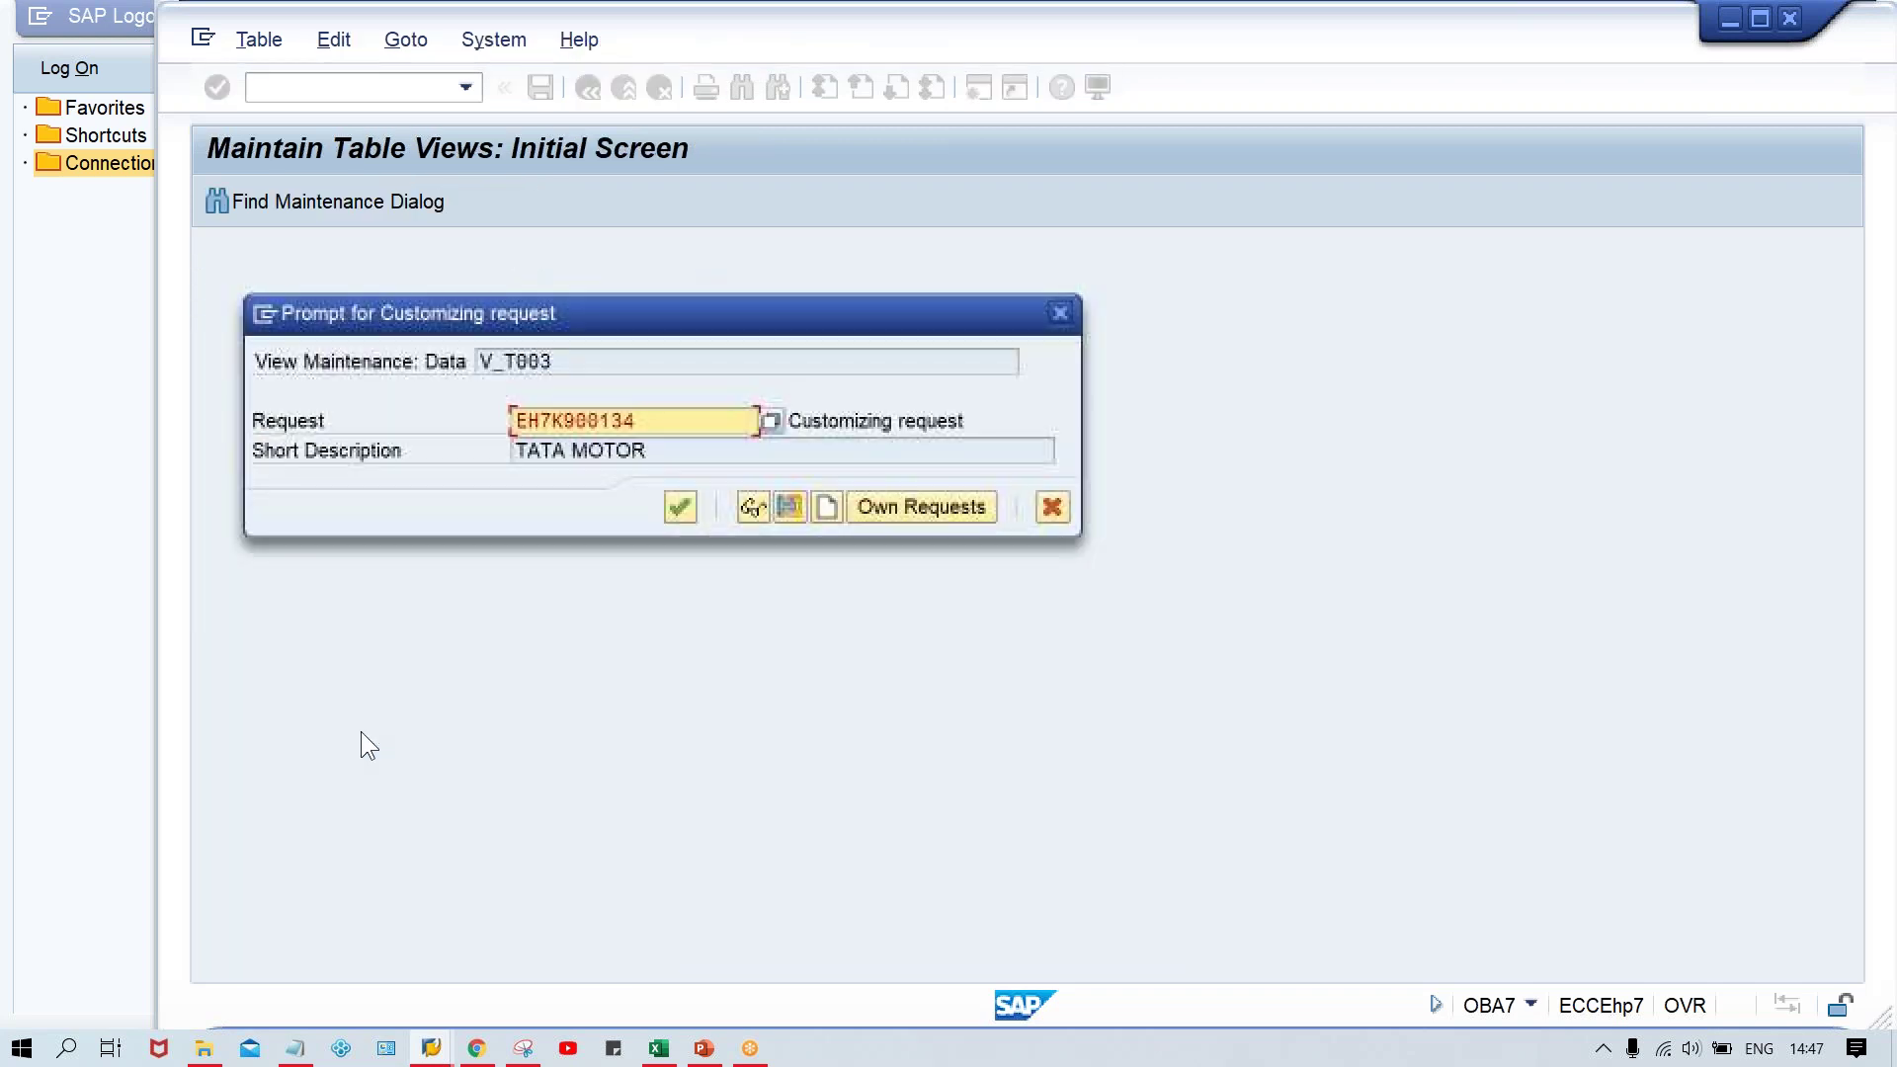
key(Return)
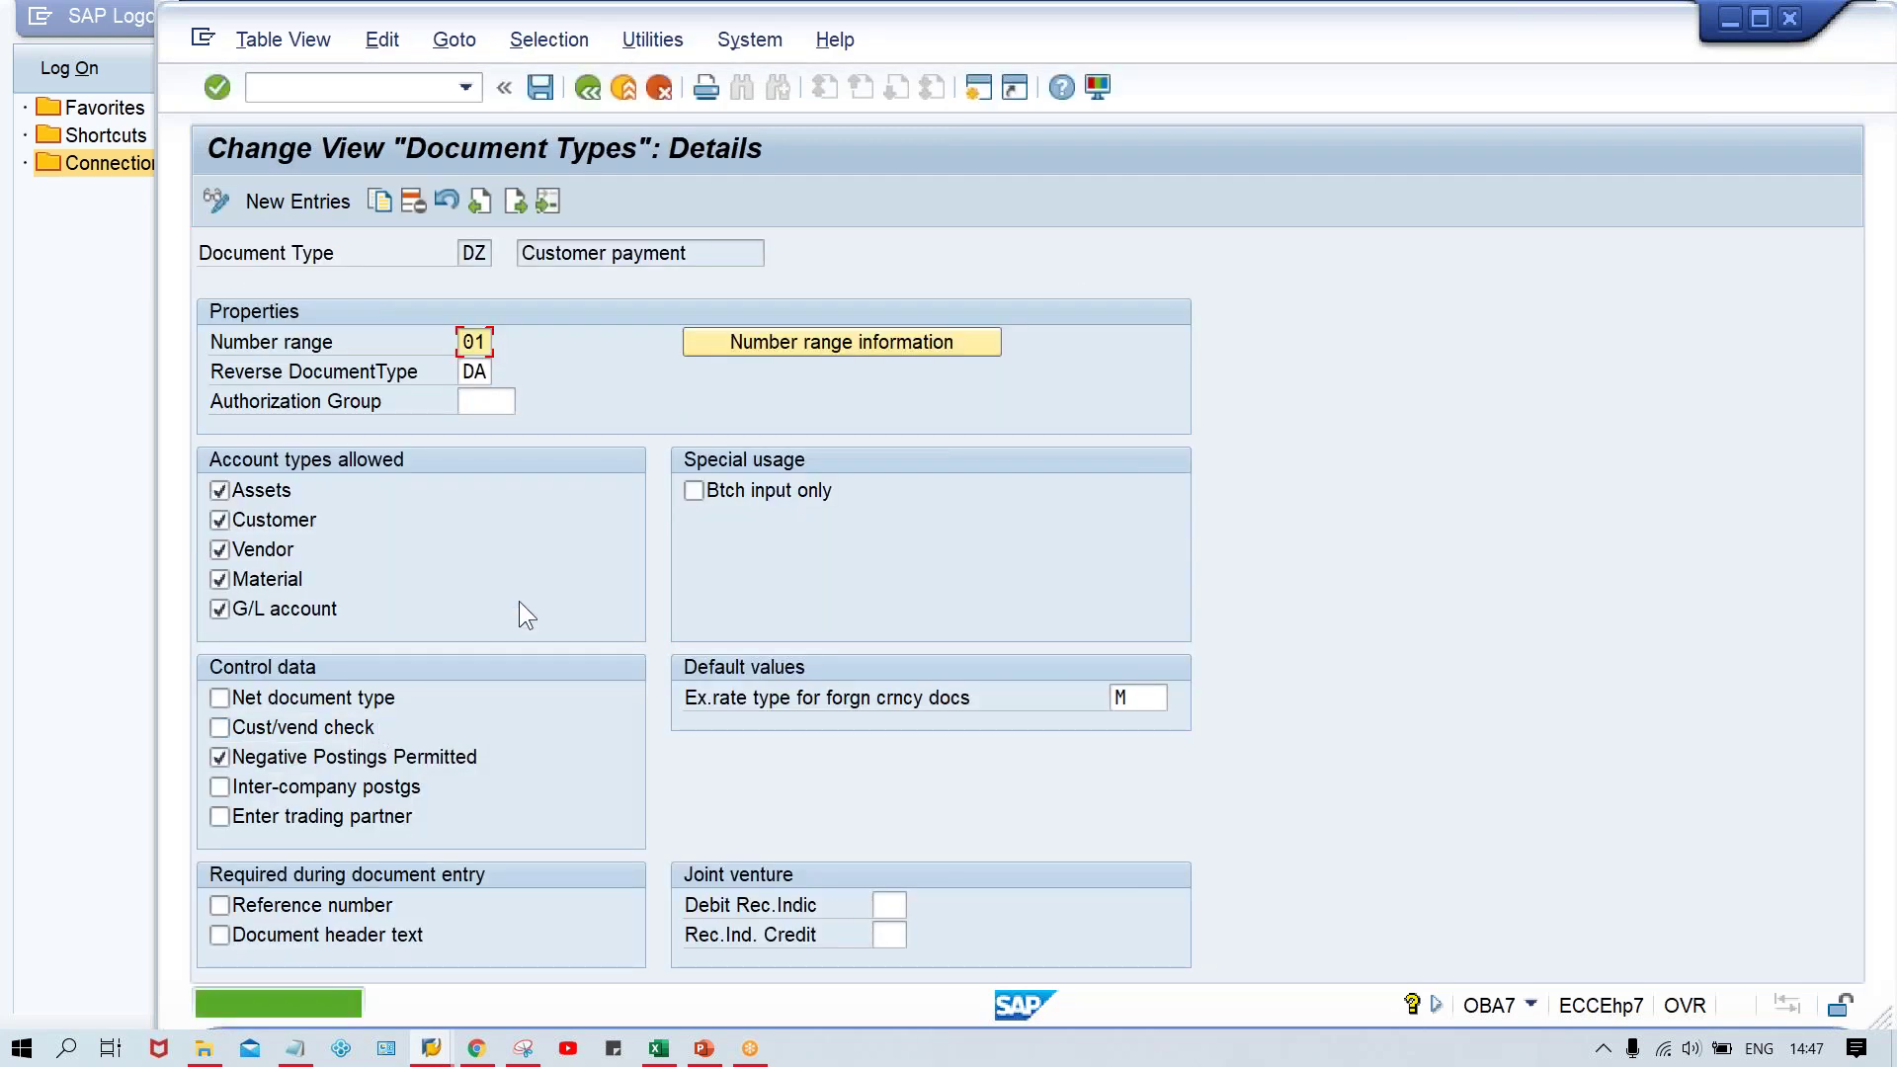
key(alt+Tab)
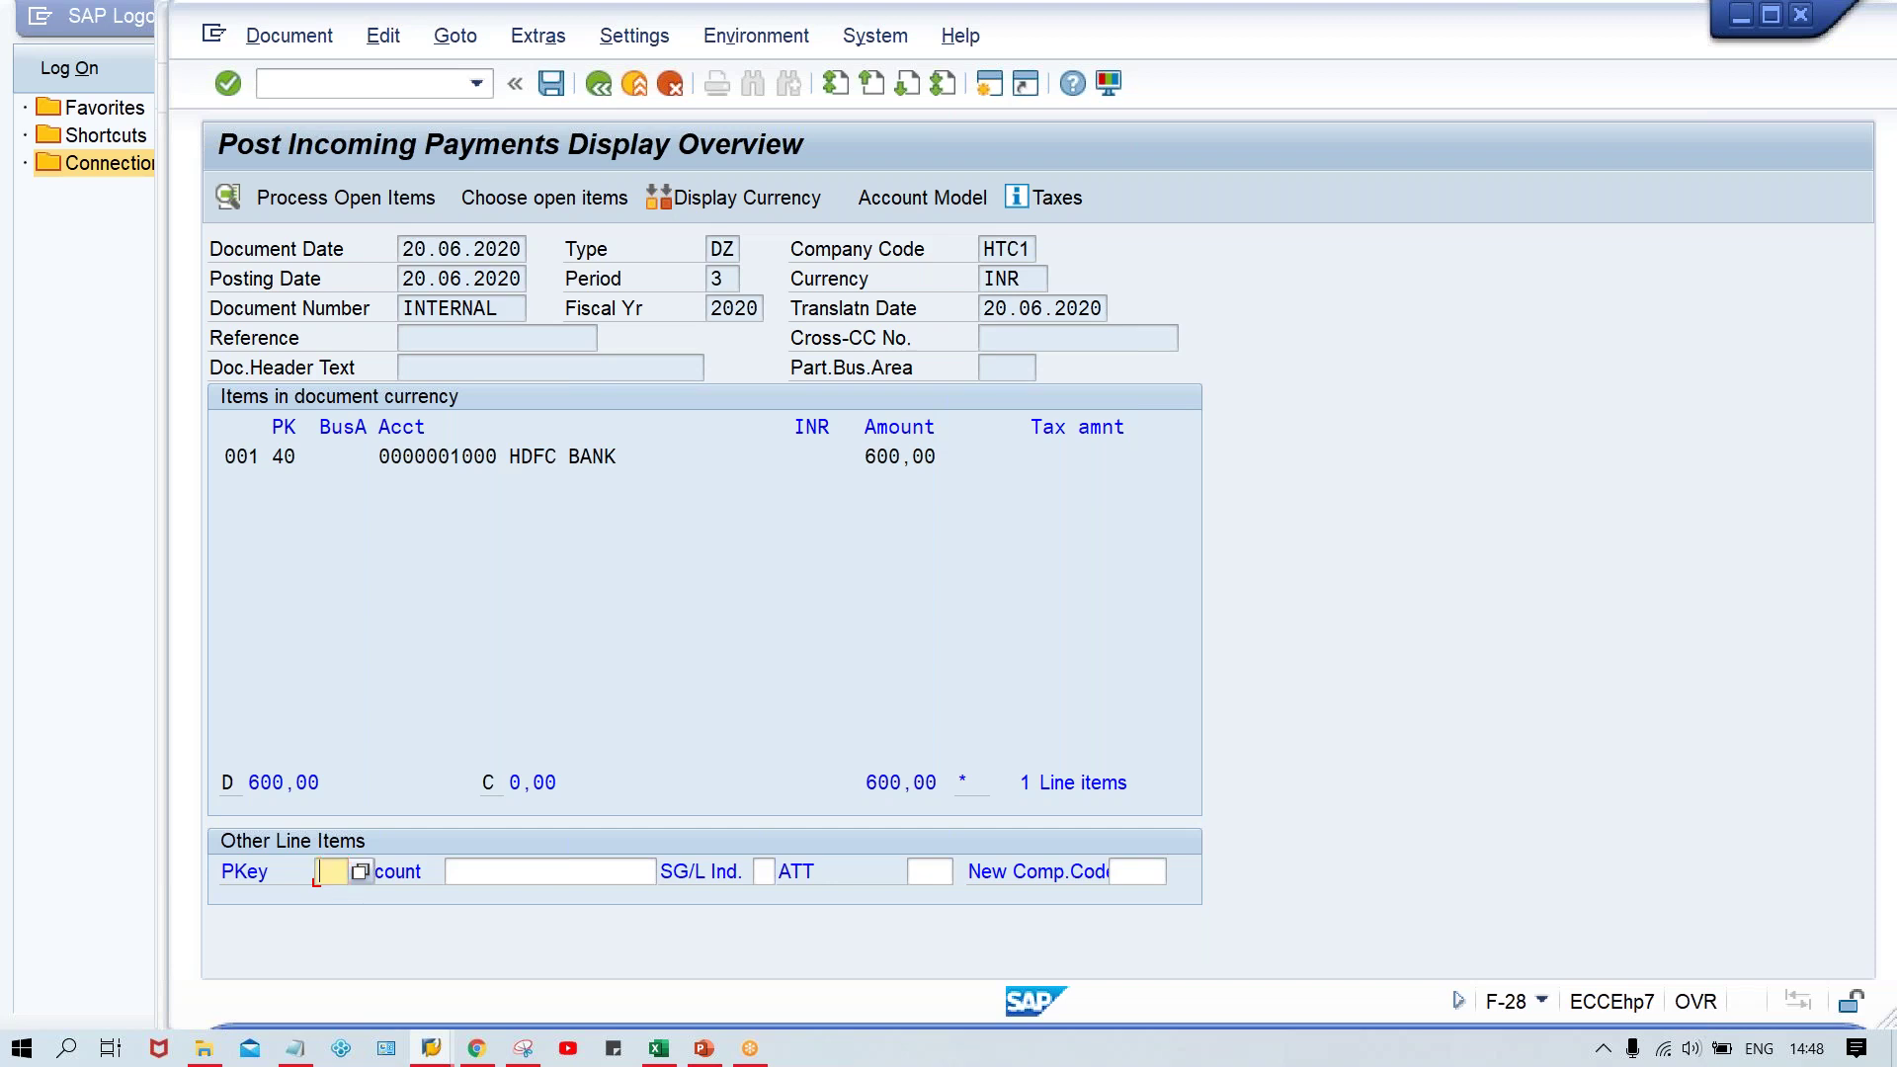
key(alt+Tab)
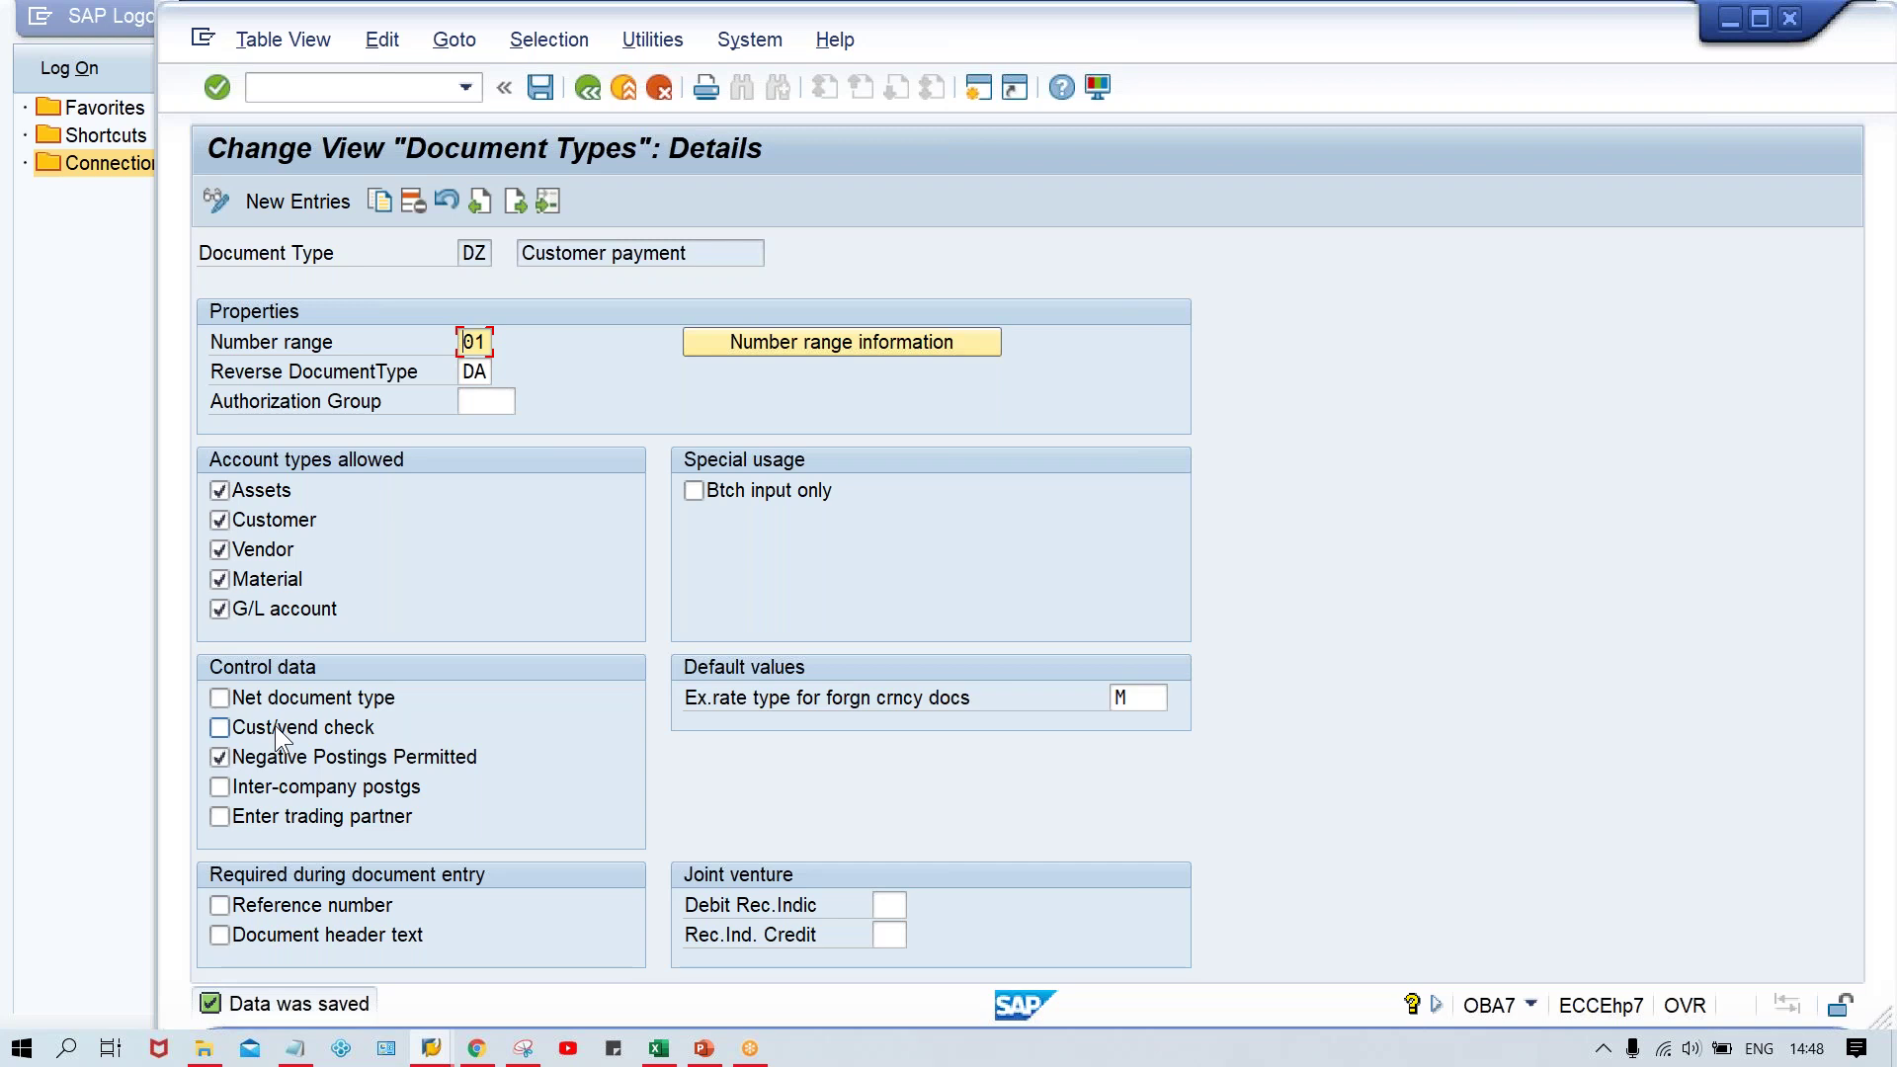
Return to the open F-28 document and try to simulate it again with a payment amount of 600
key(alt+Tab)
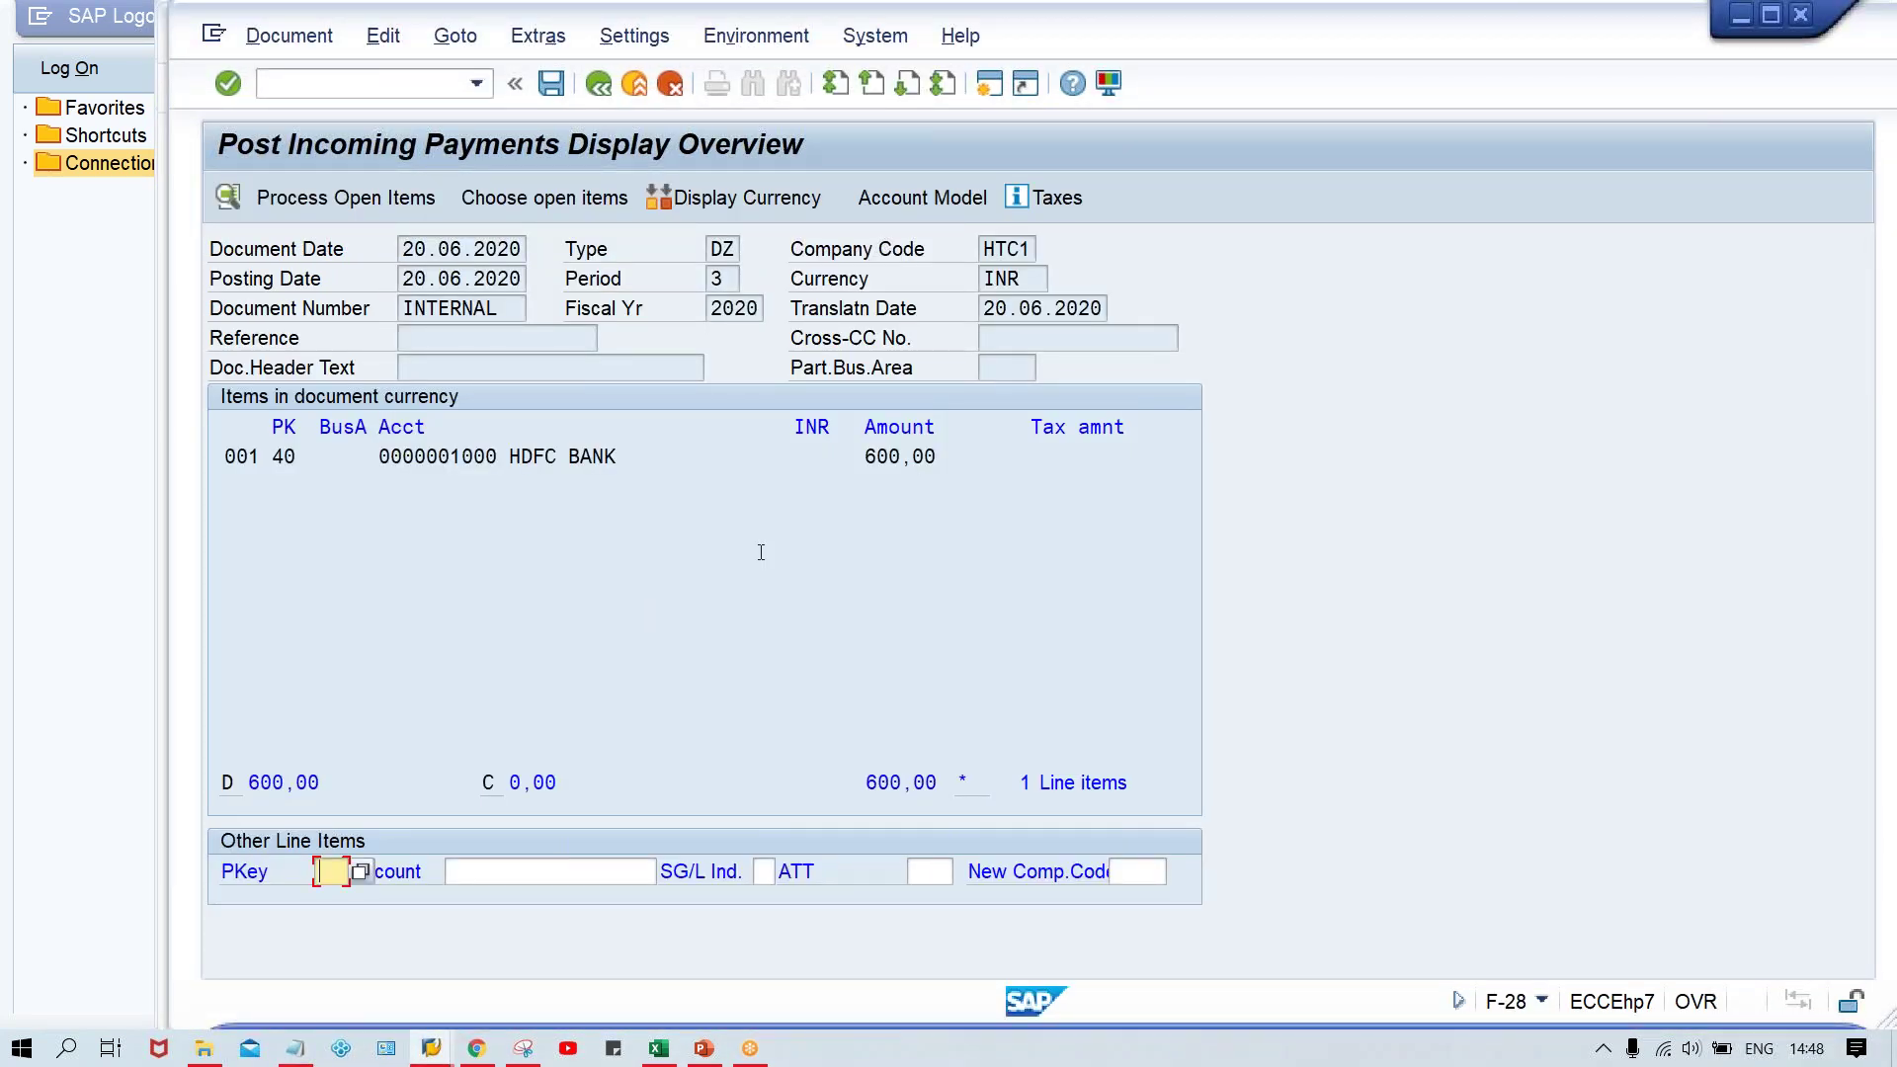
click(290, 38)
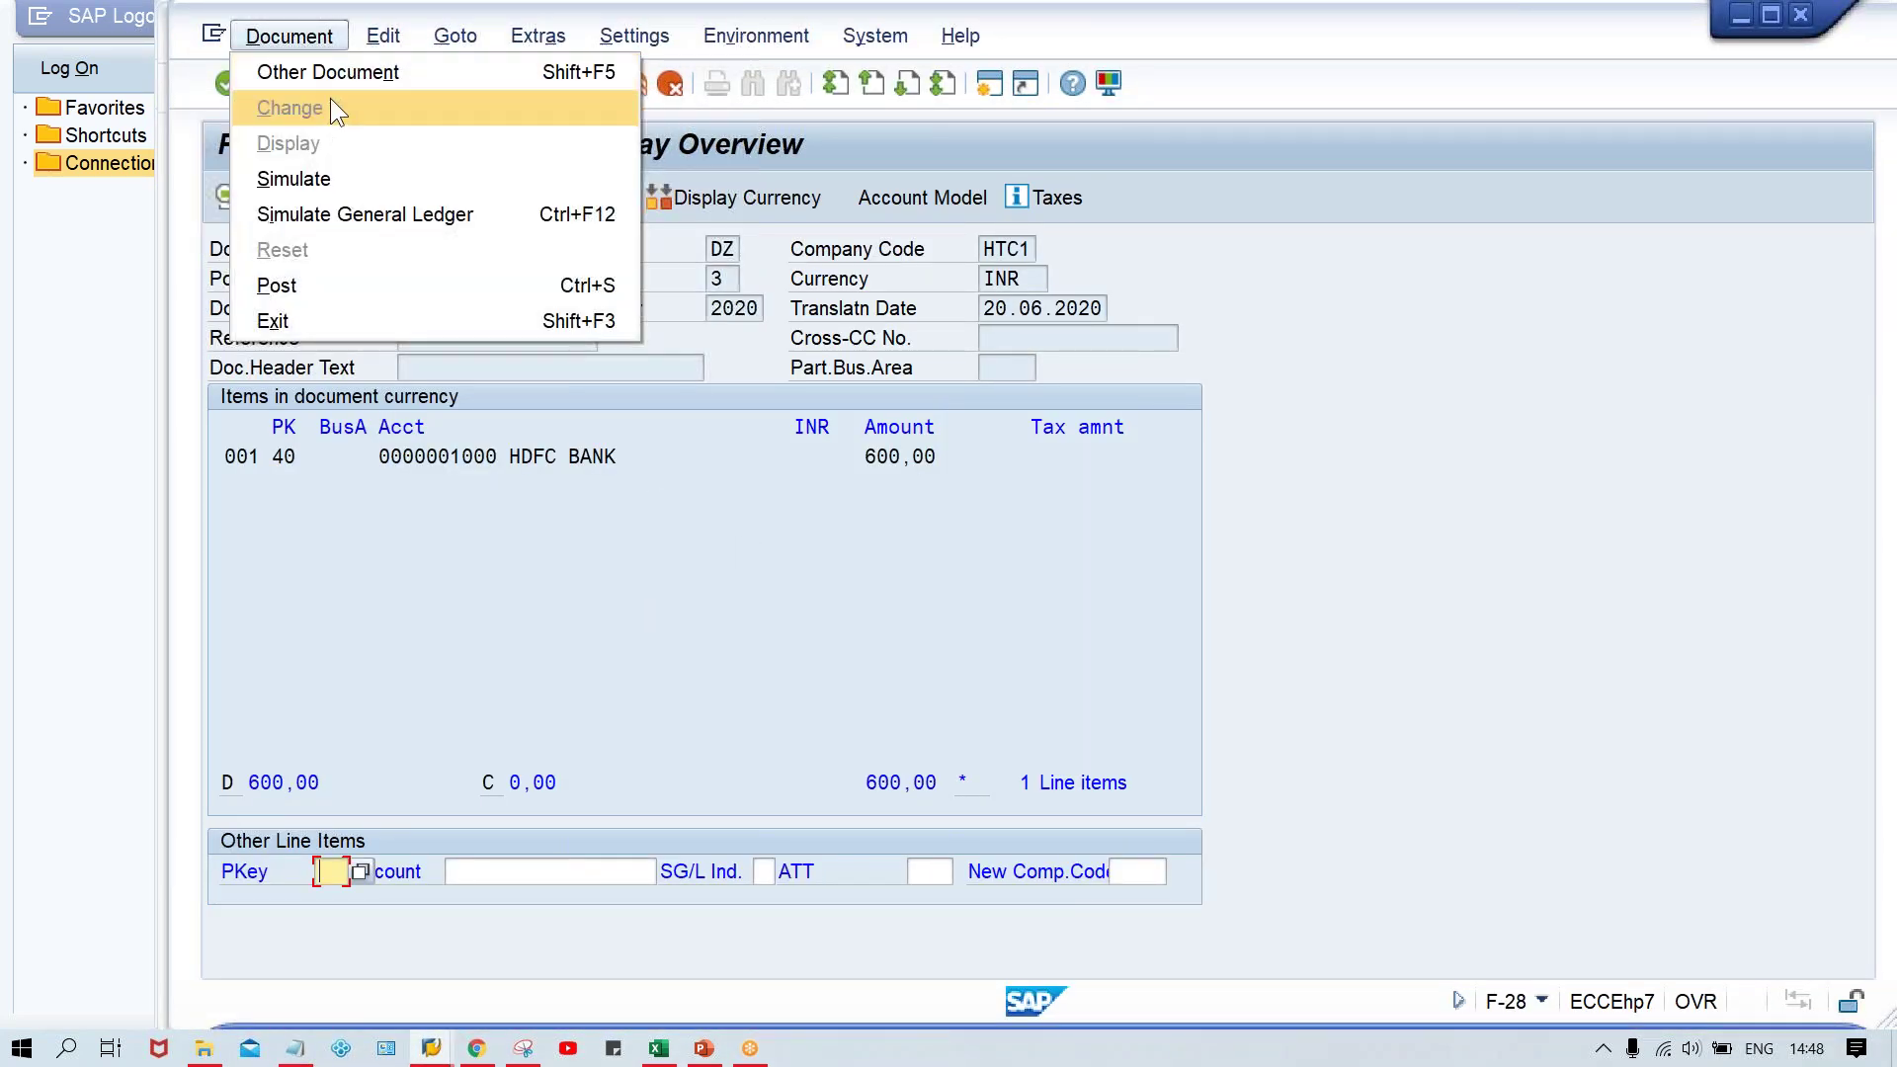
click(314, 180)
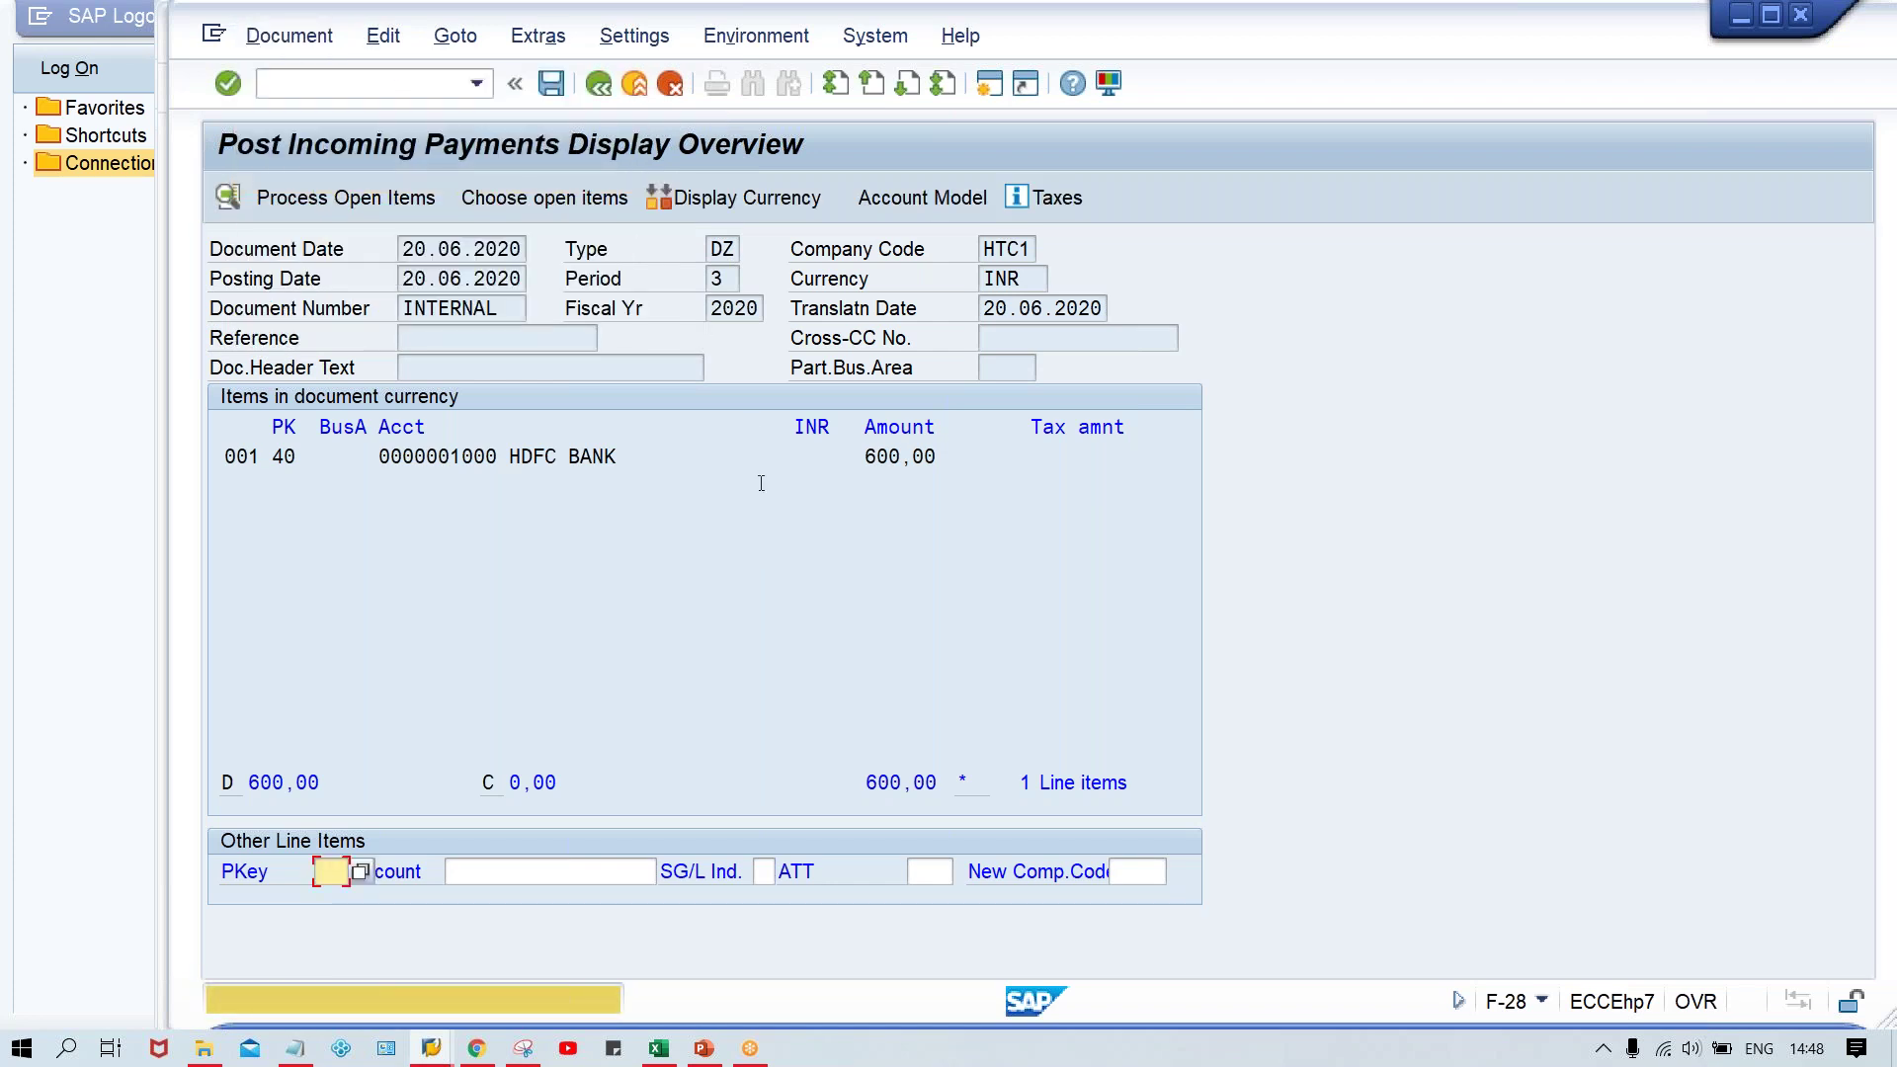
key(Return)
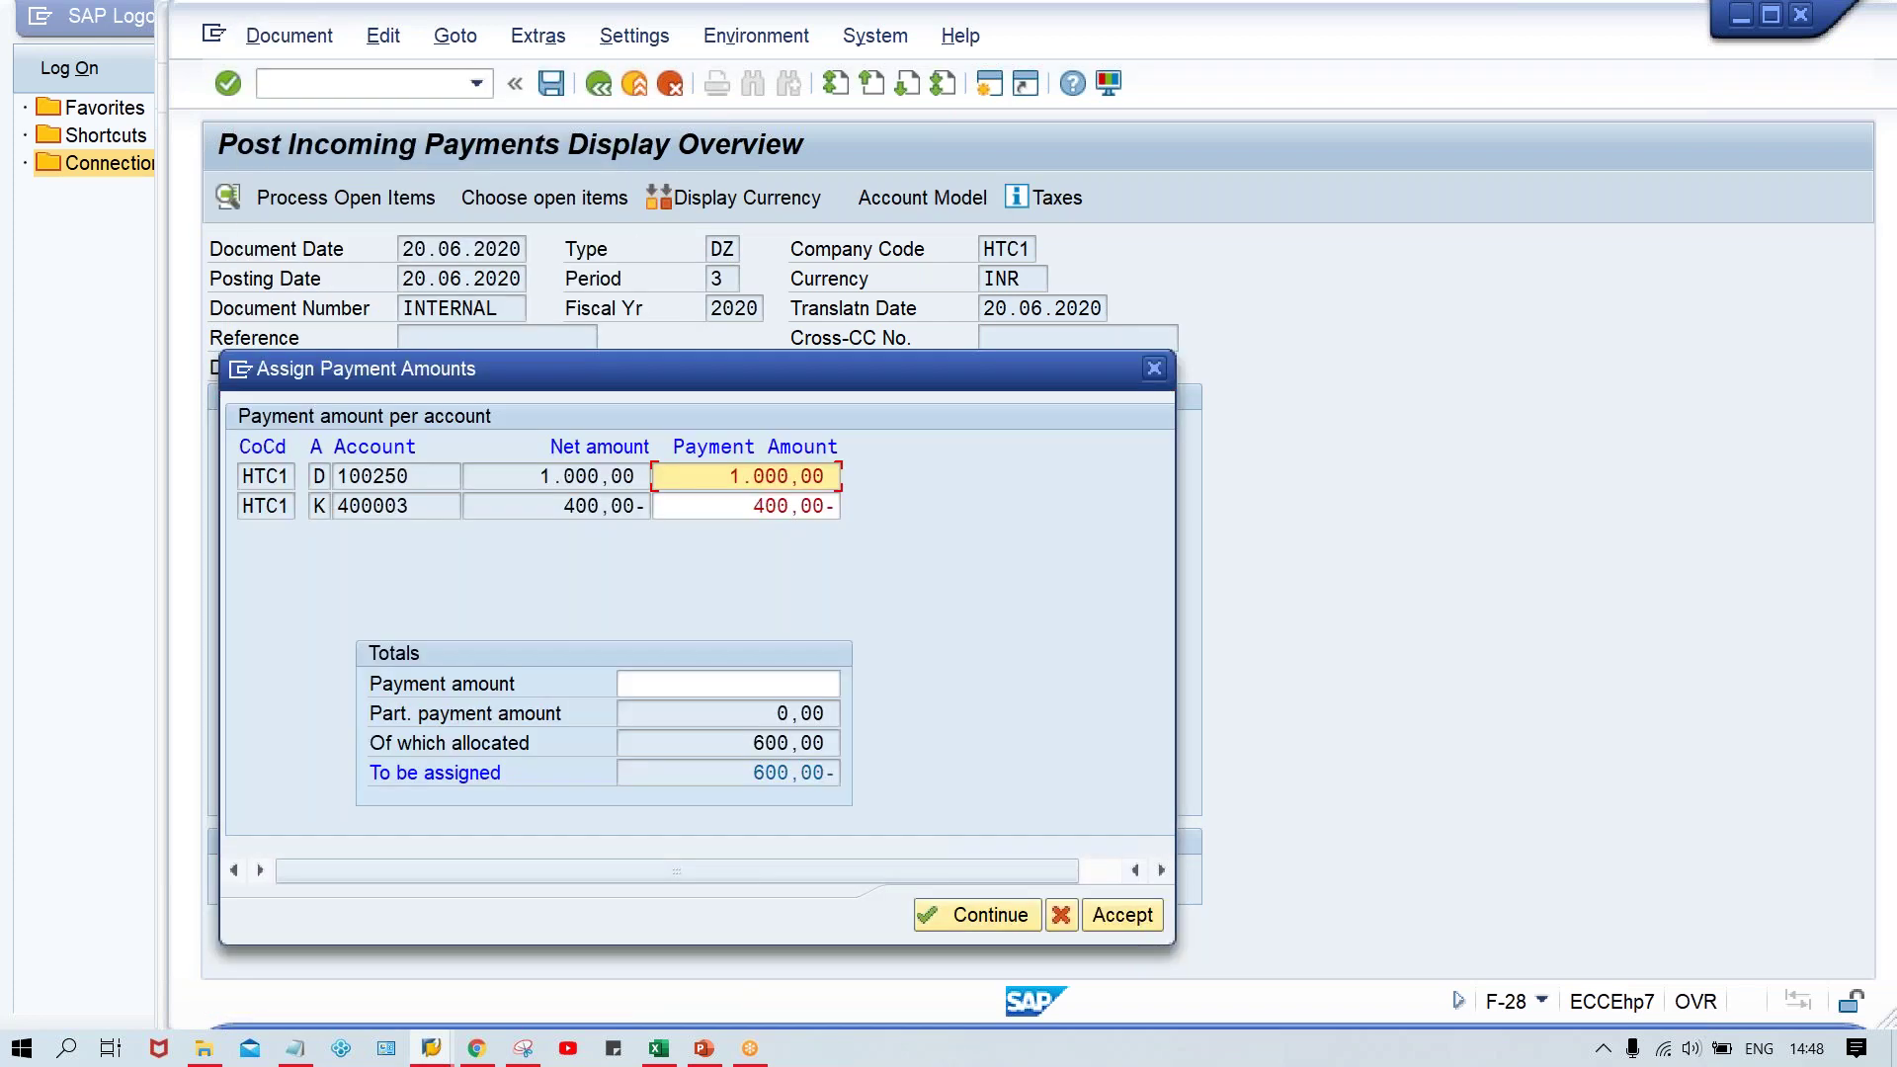
key(Tab)
key(Tab)
text(6000)
key(BackSpace)
key(Return)
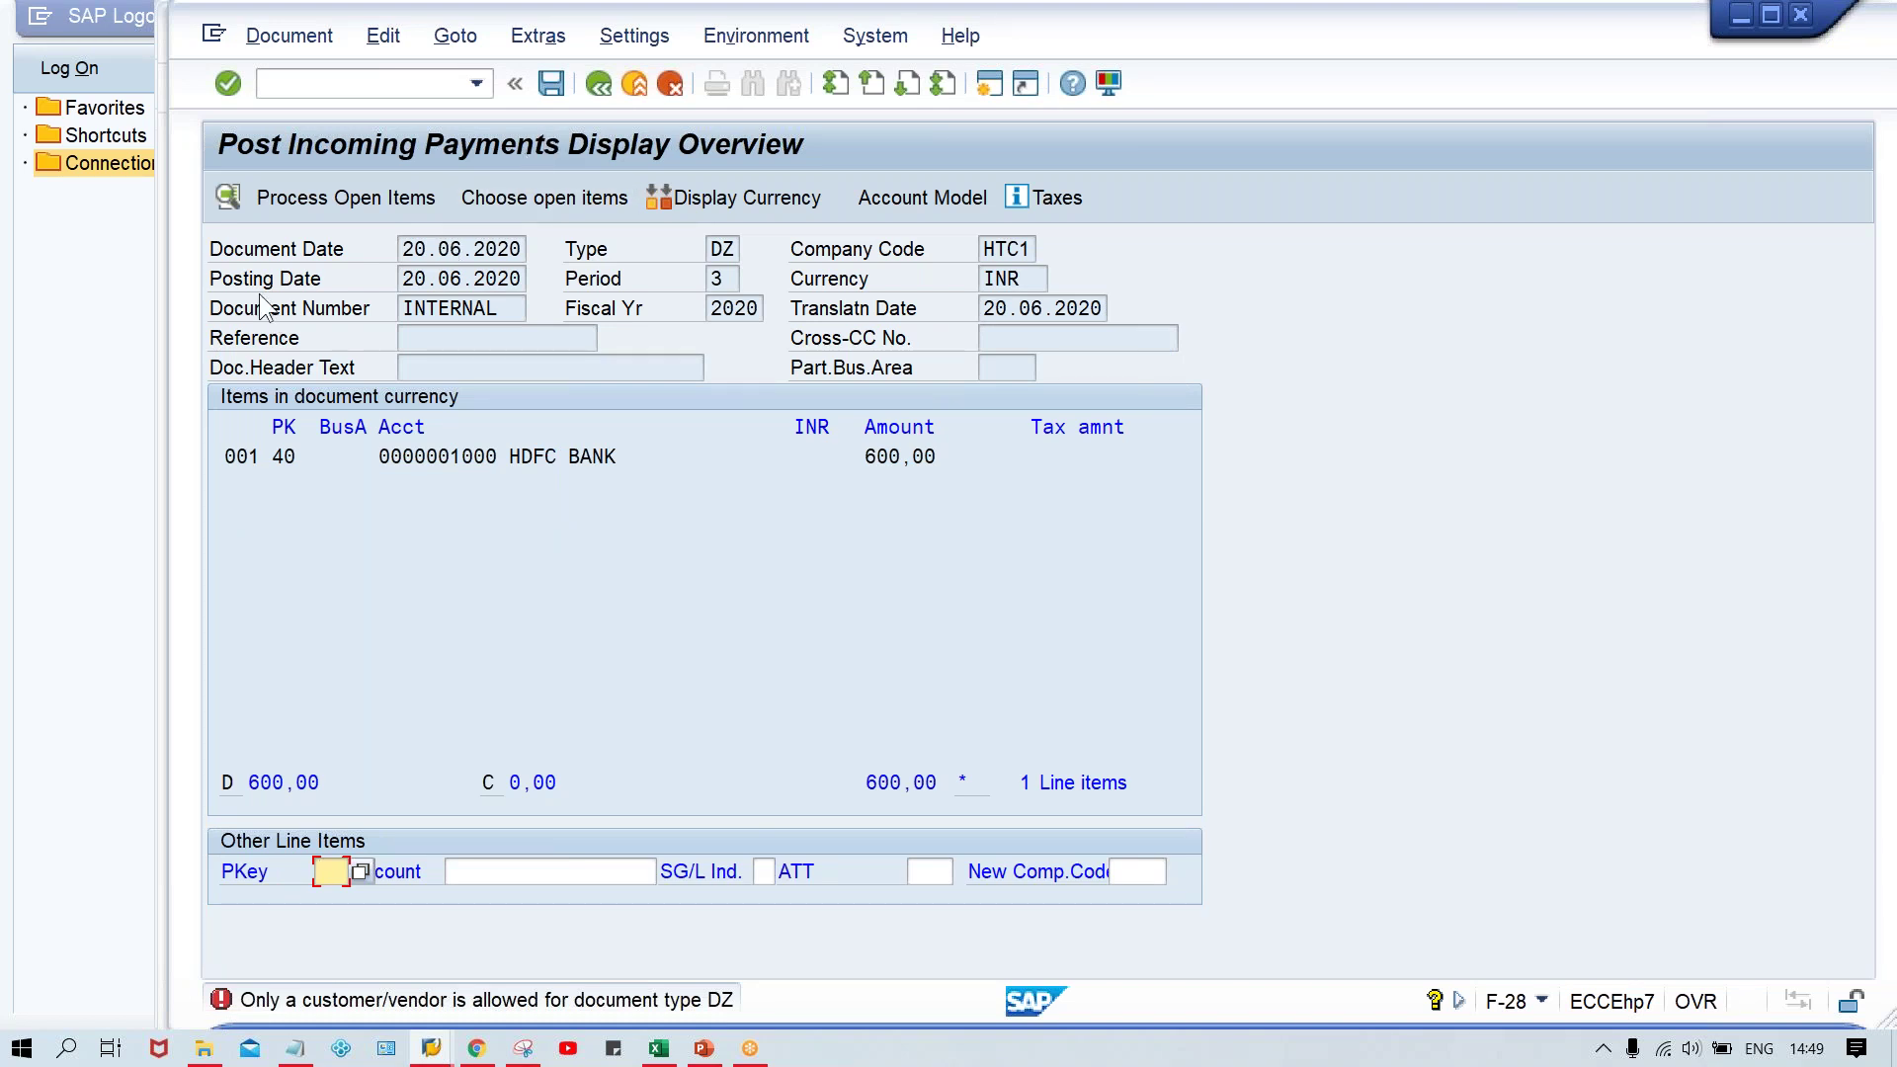
Restart the incoming payment with /NF-28 and enter document date 20.06.2020, the HDFC BANK account and an amount of 600
click(357, 87)
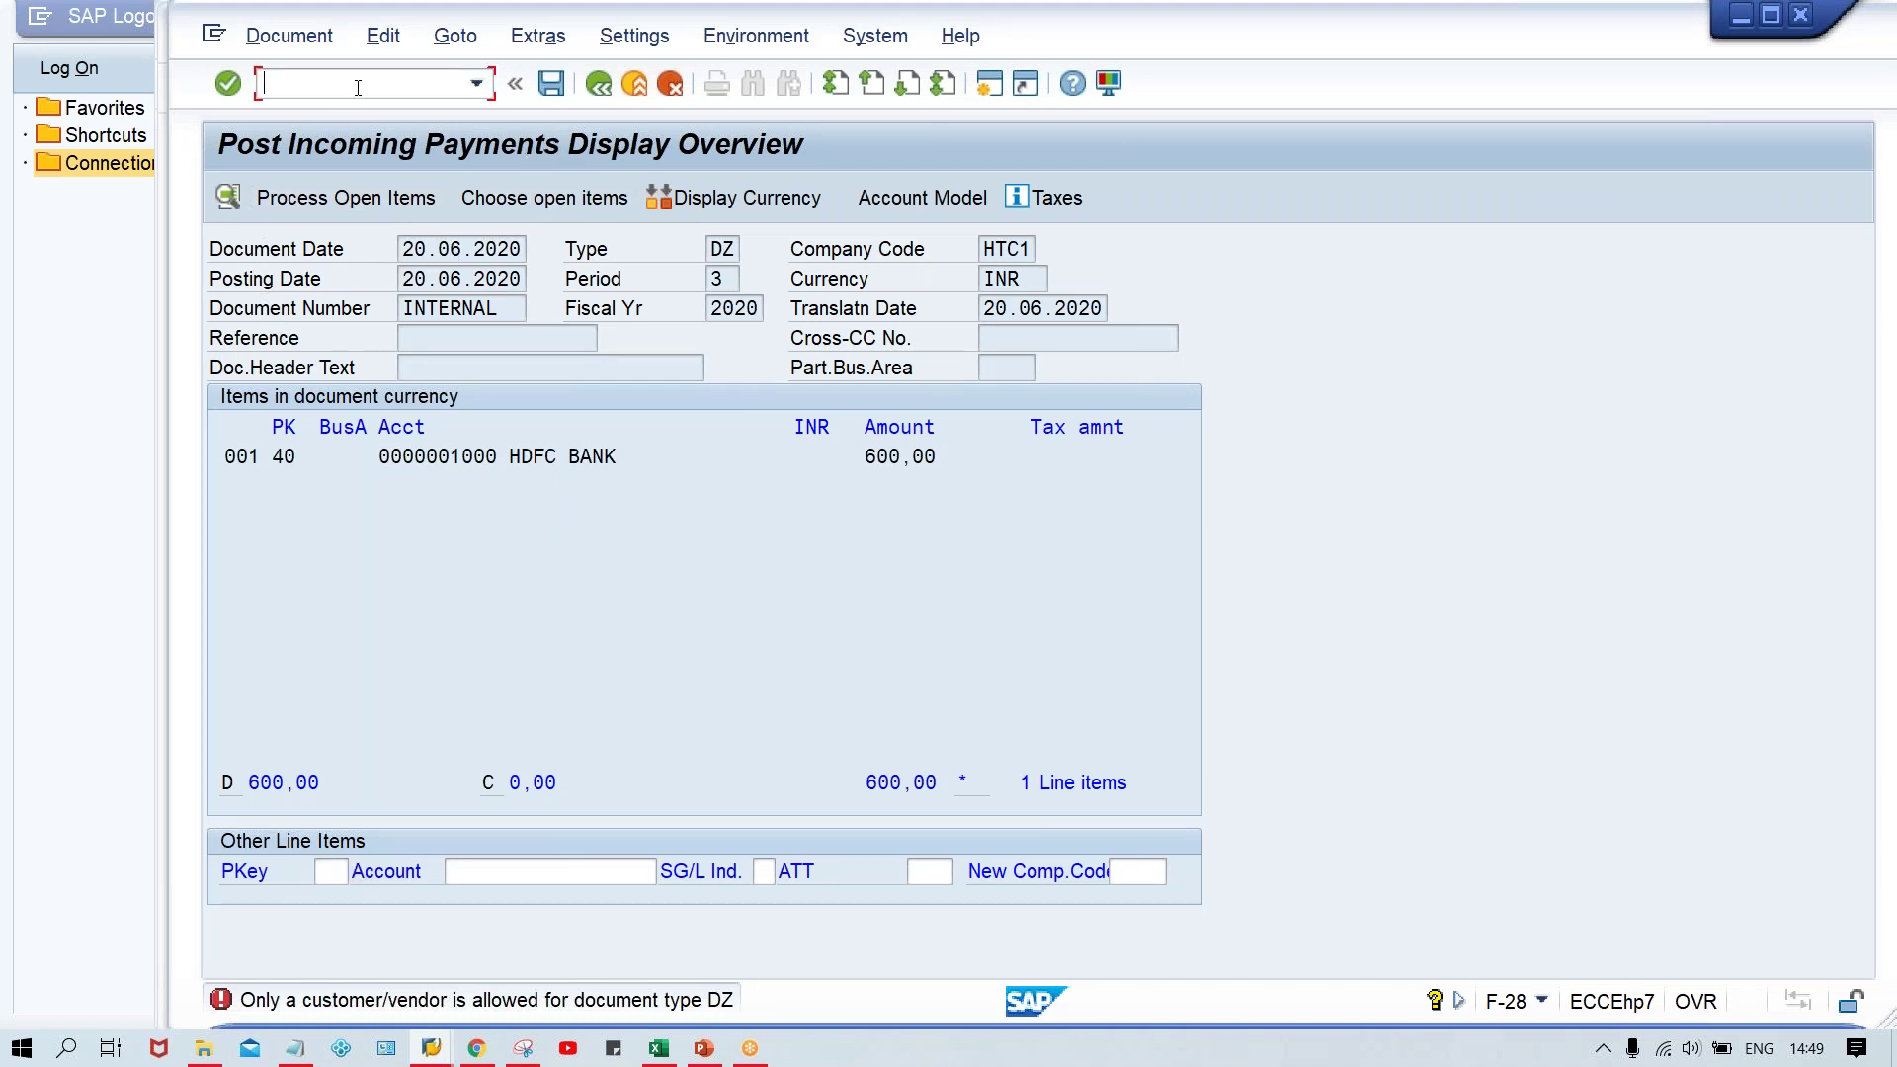
text(/NF-28)
key(Return)
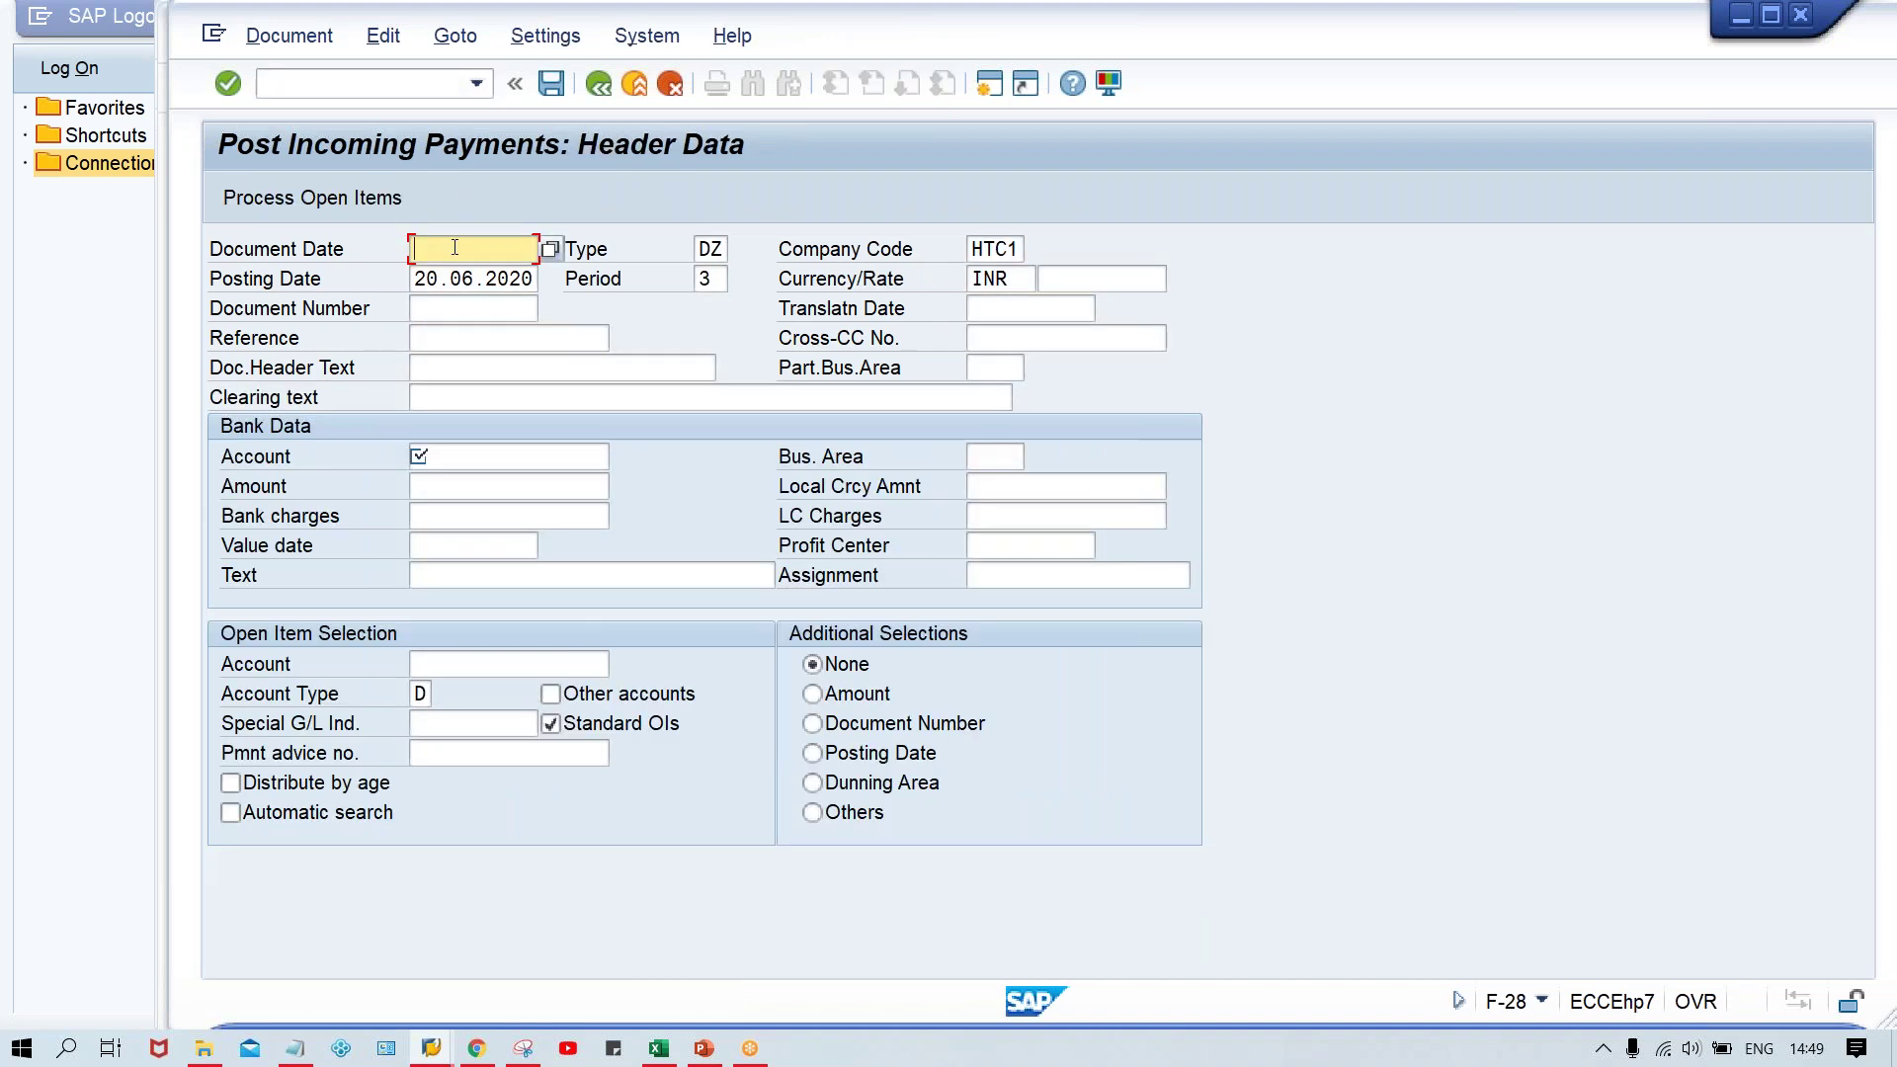
click(454, 247)
click(480, 283)
click(464, 456)
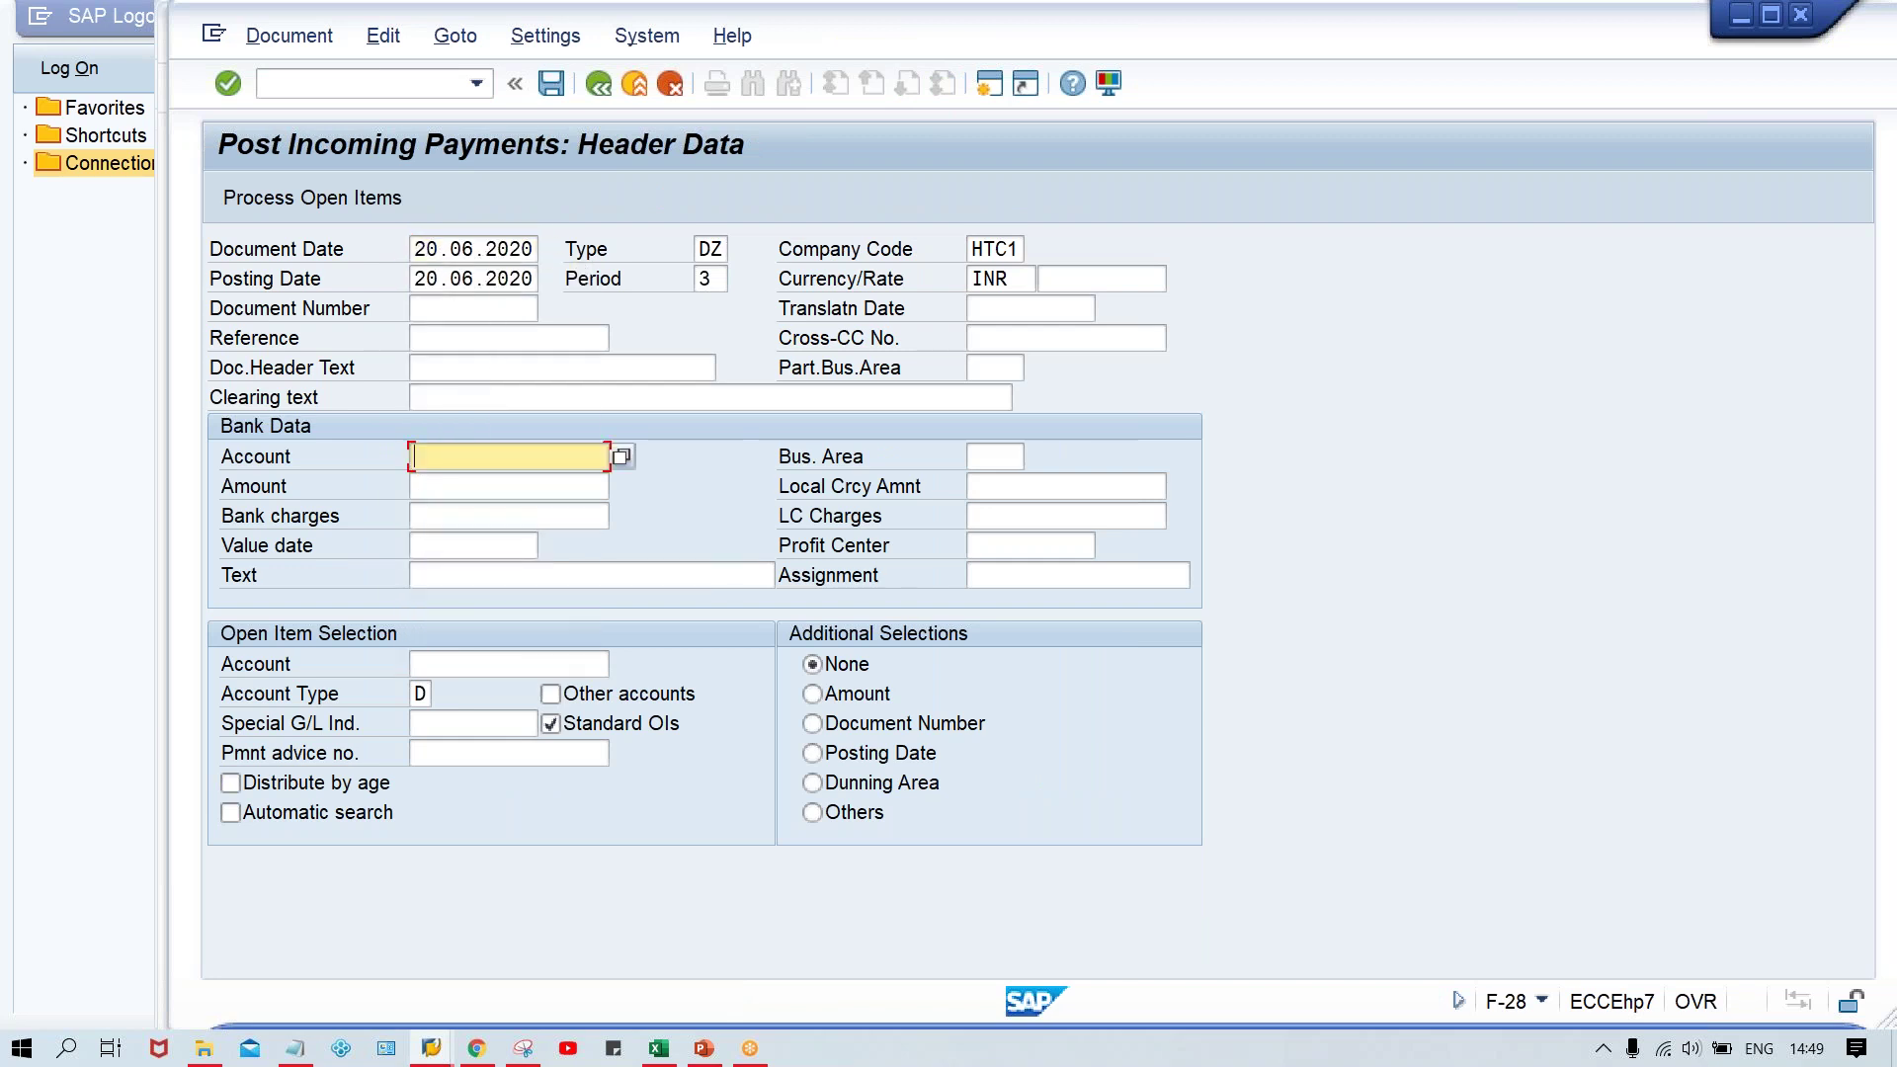
click(464, 455)
click(482, 480)
click(480, 485)
click(482, 486)
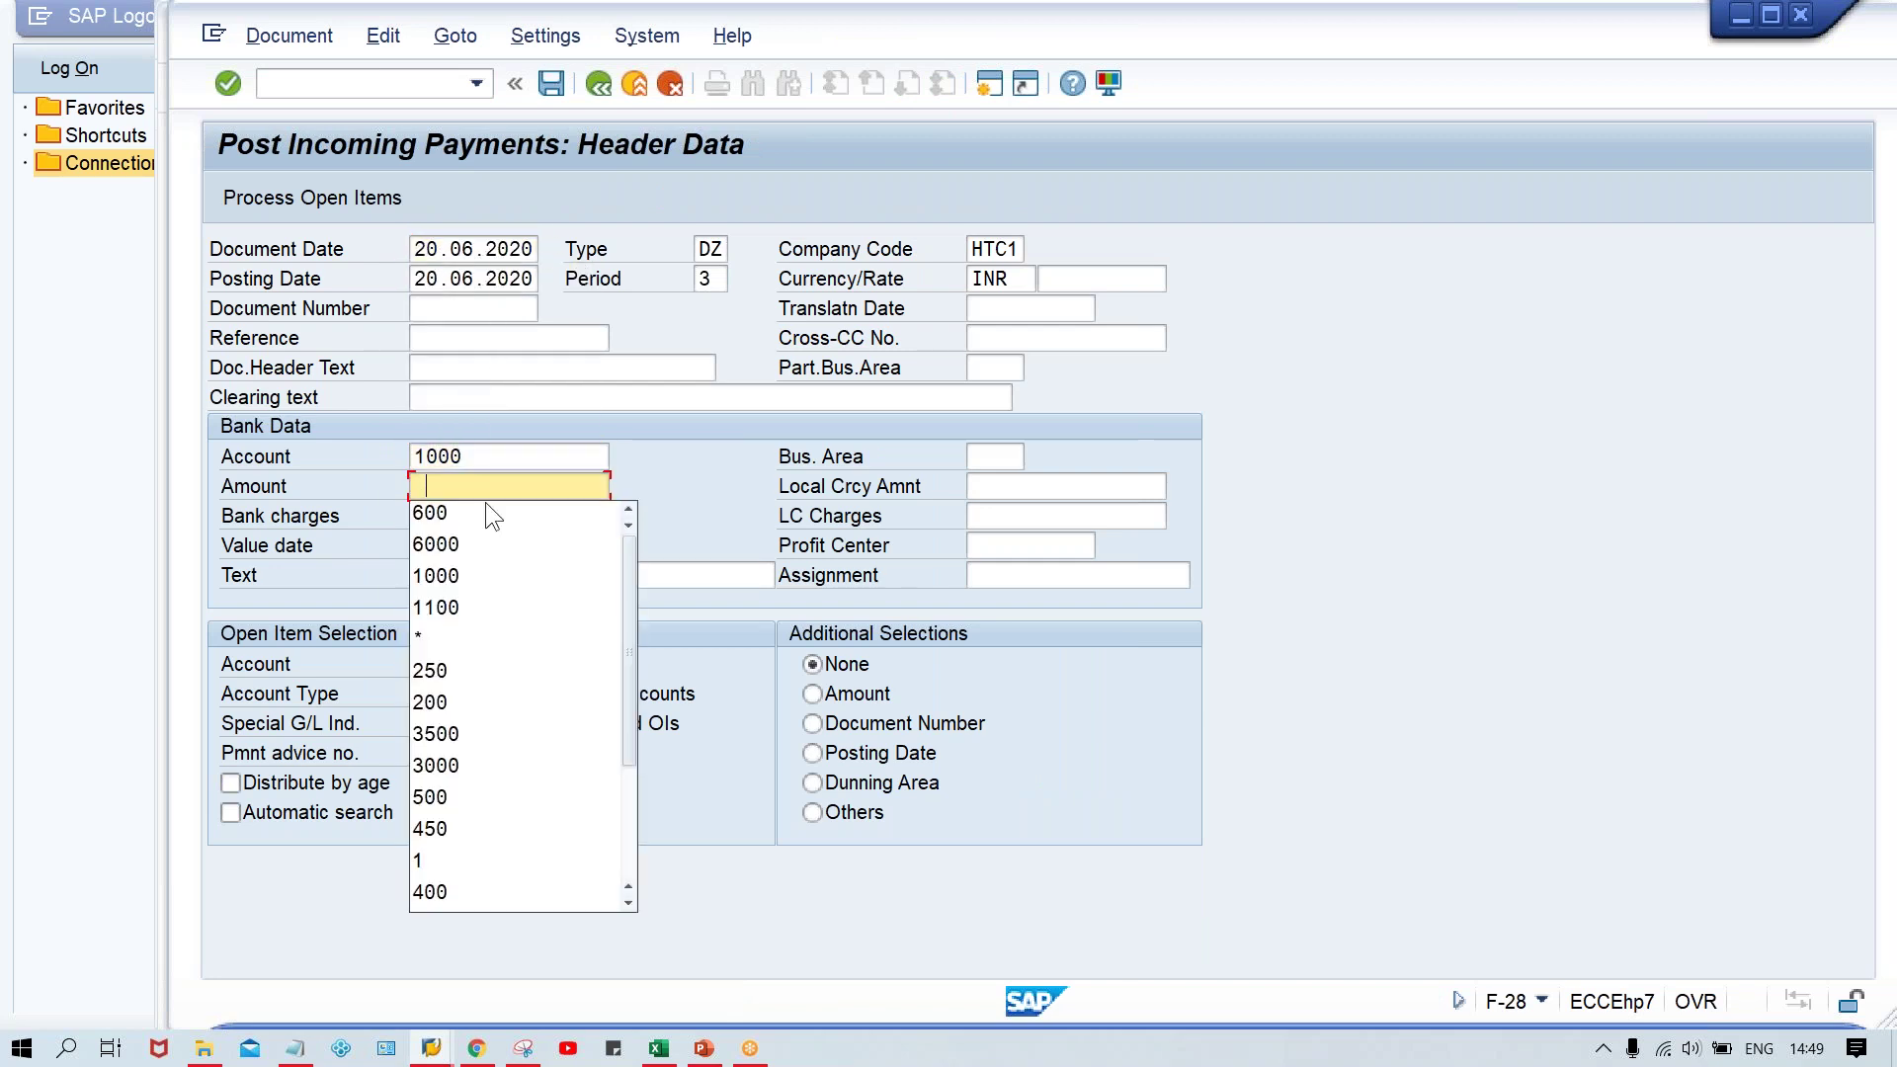
click(484, 511)
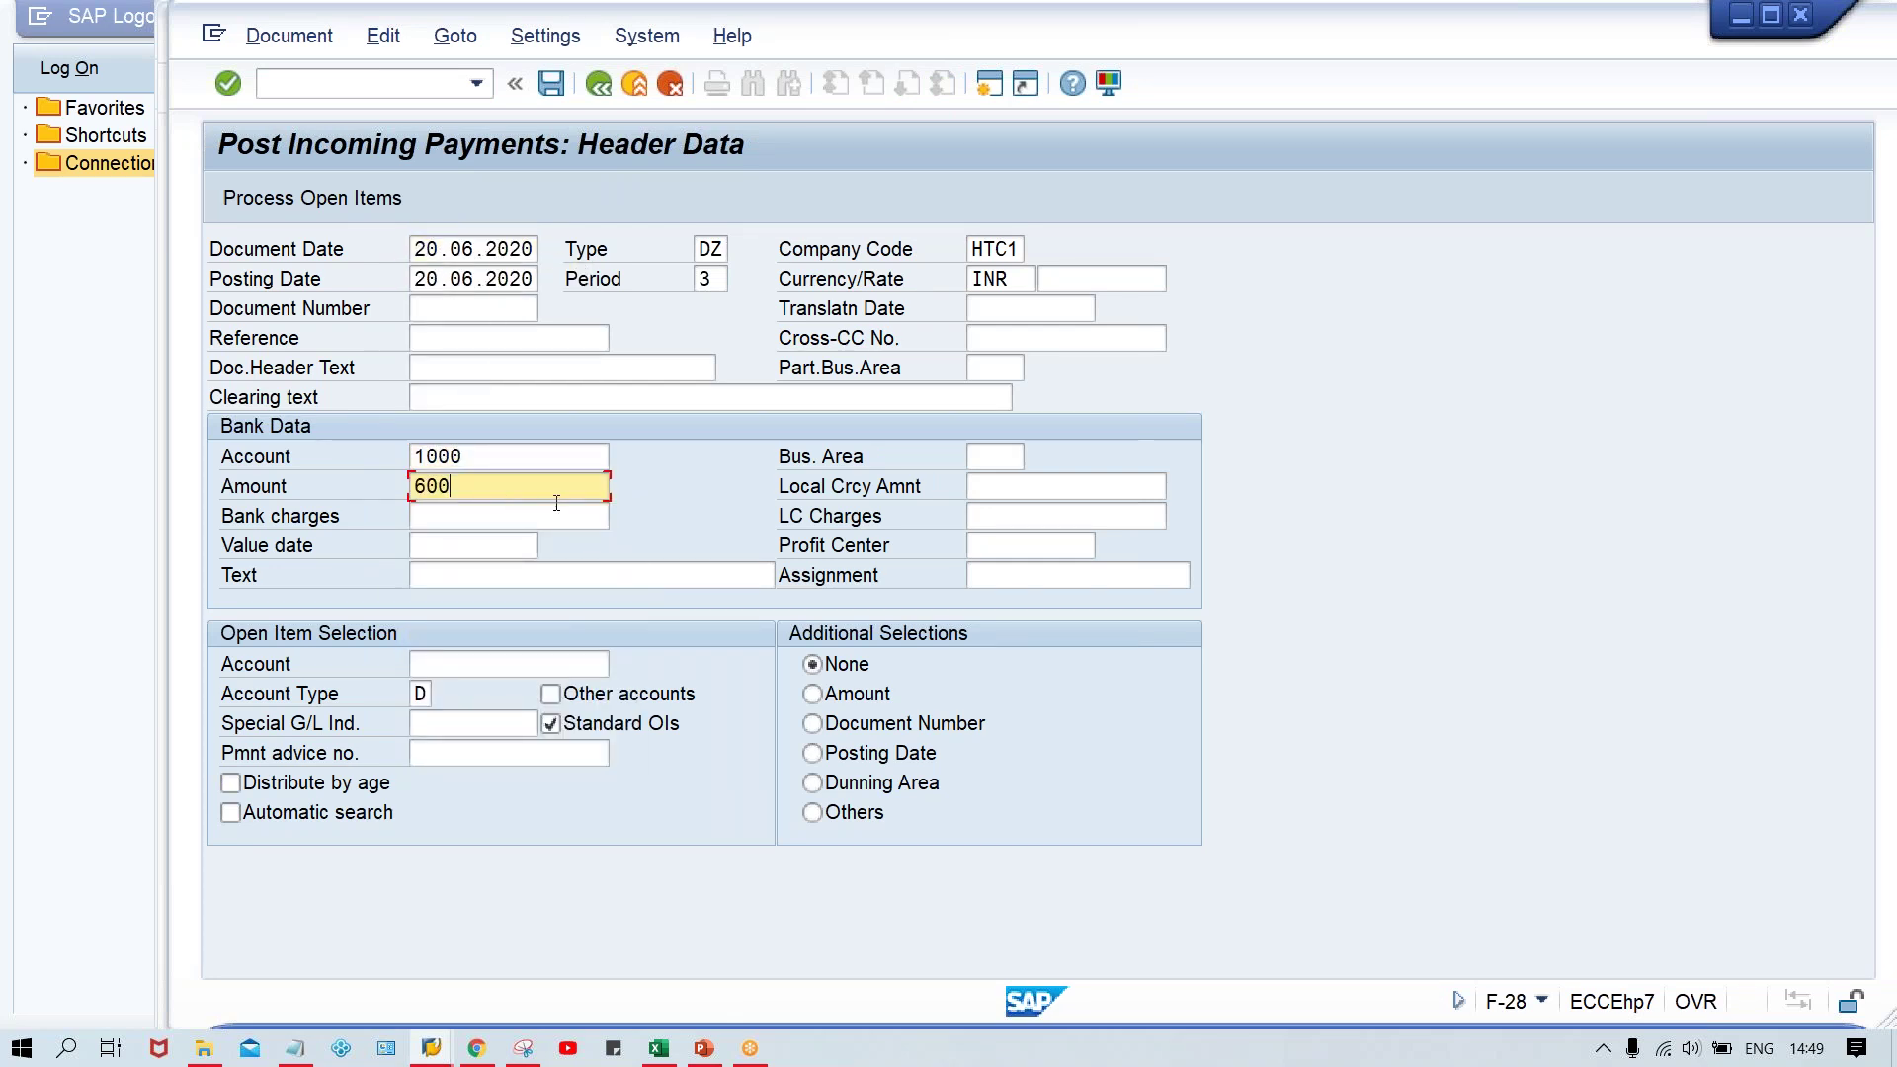
Enter the Sony Customer account for open item selection and process the open items
click(458, 665)
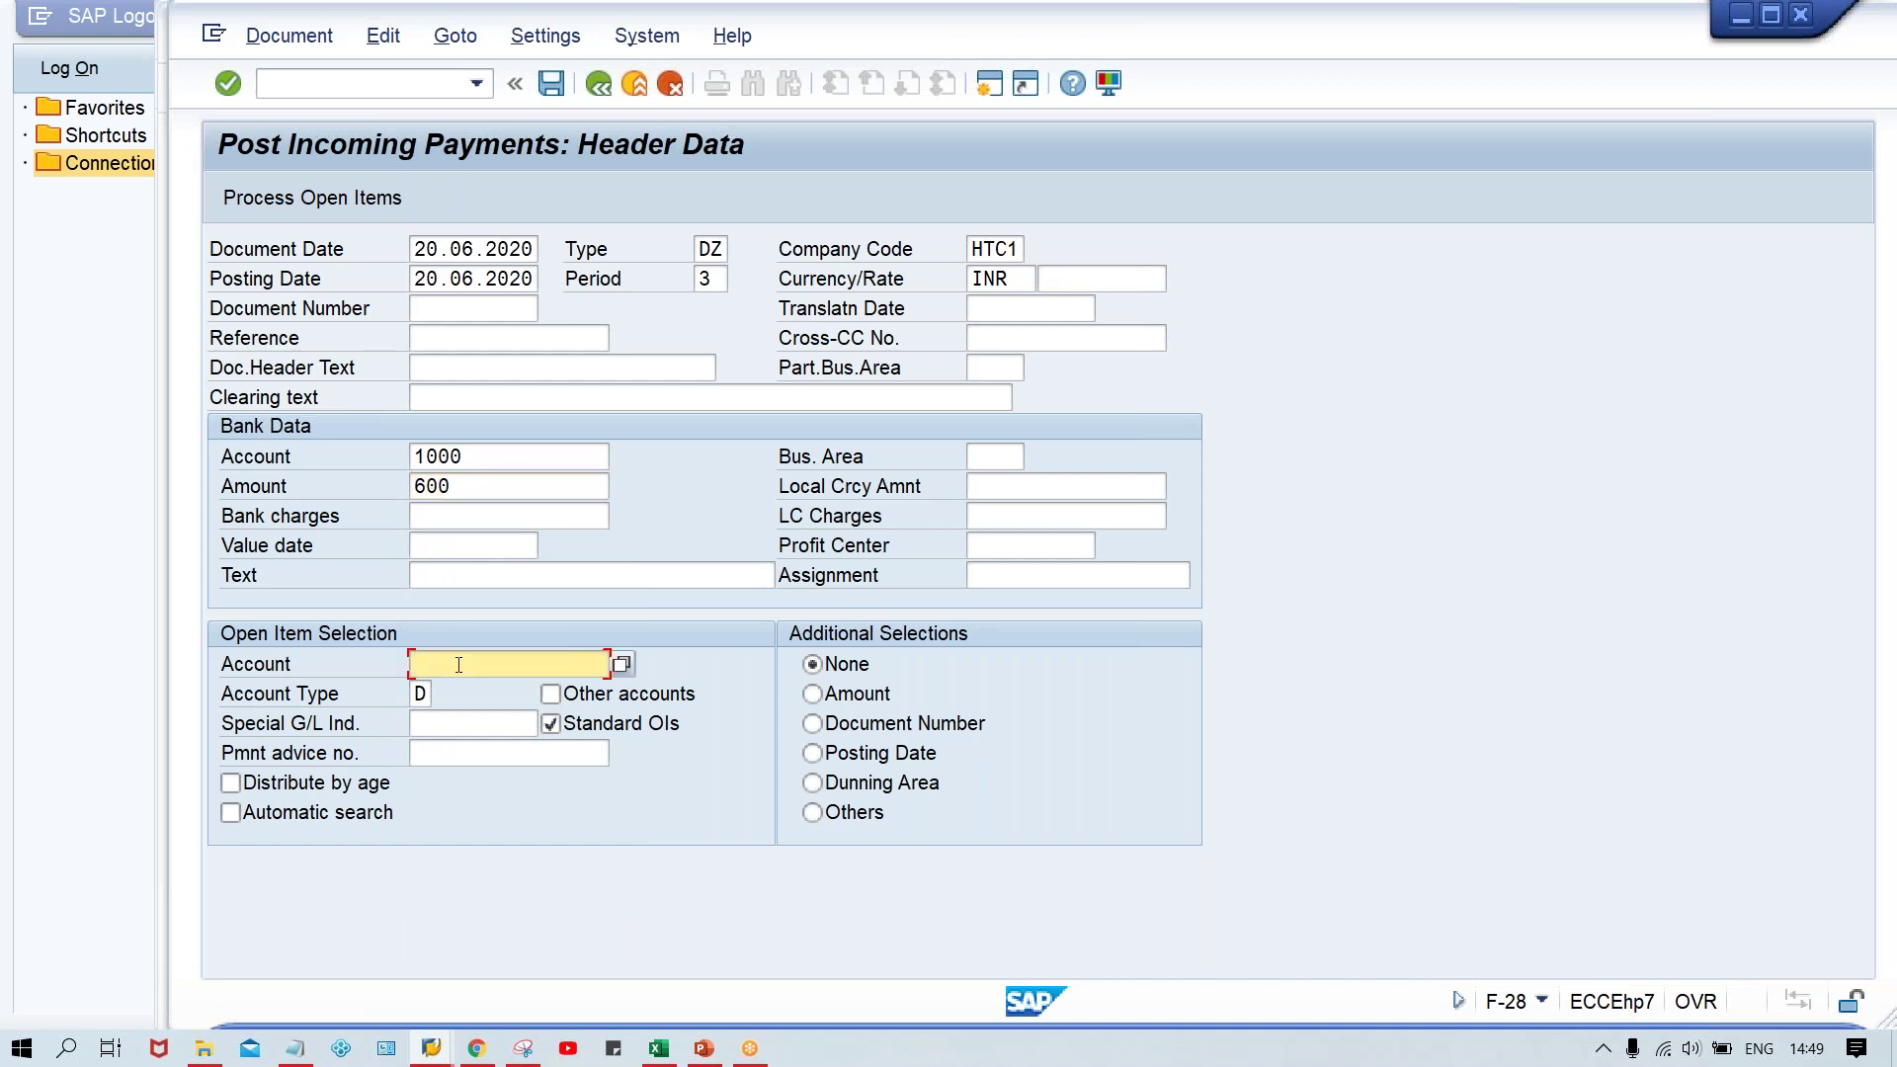
click(458, 665)
click(462, 223)
key(Return)
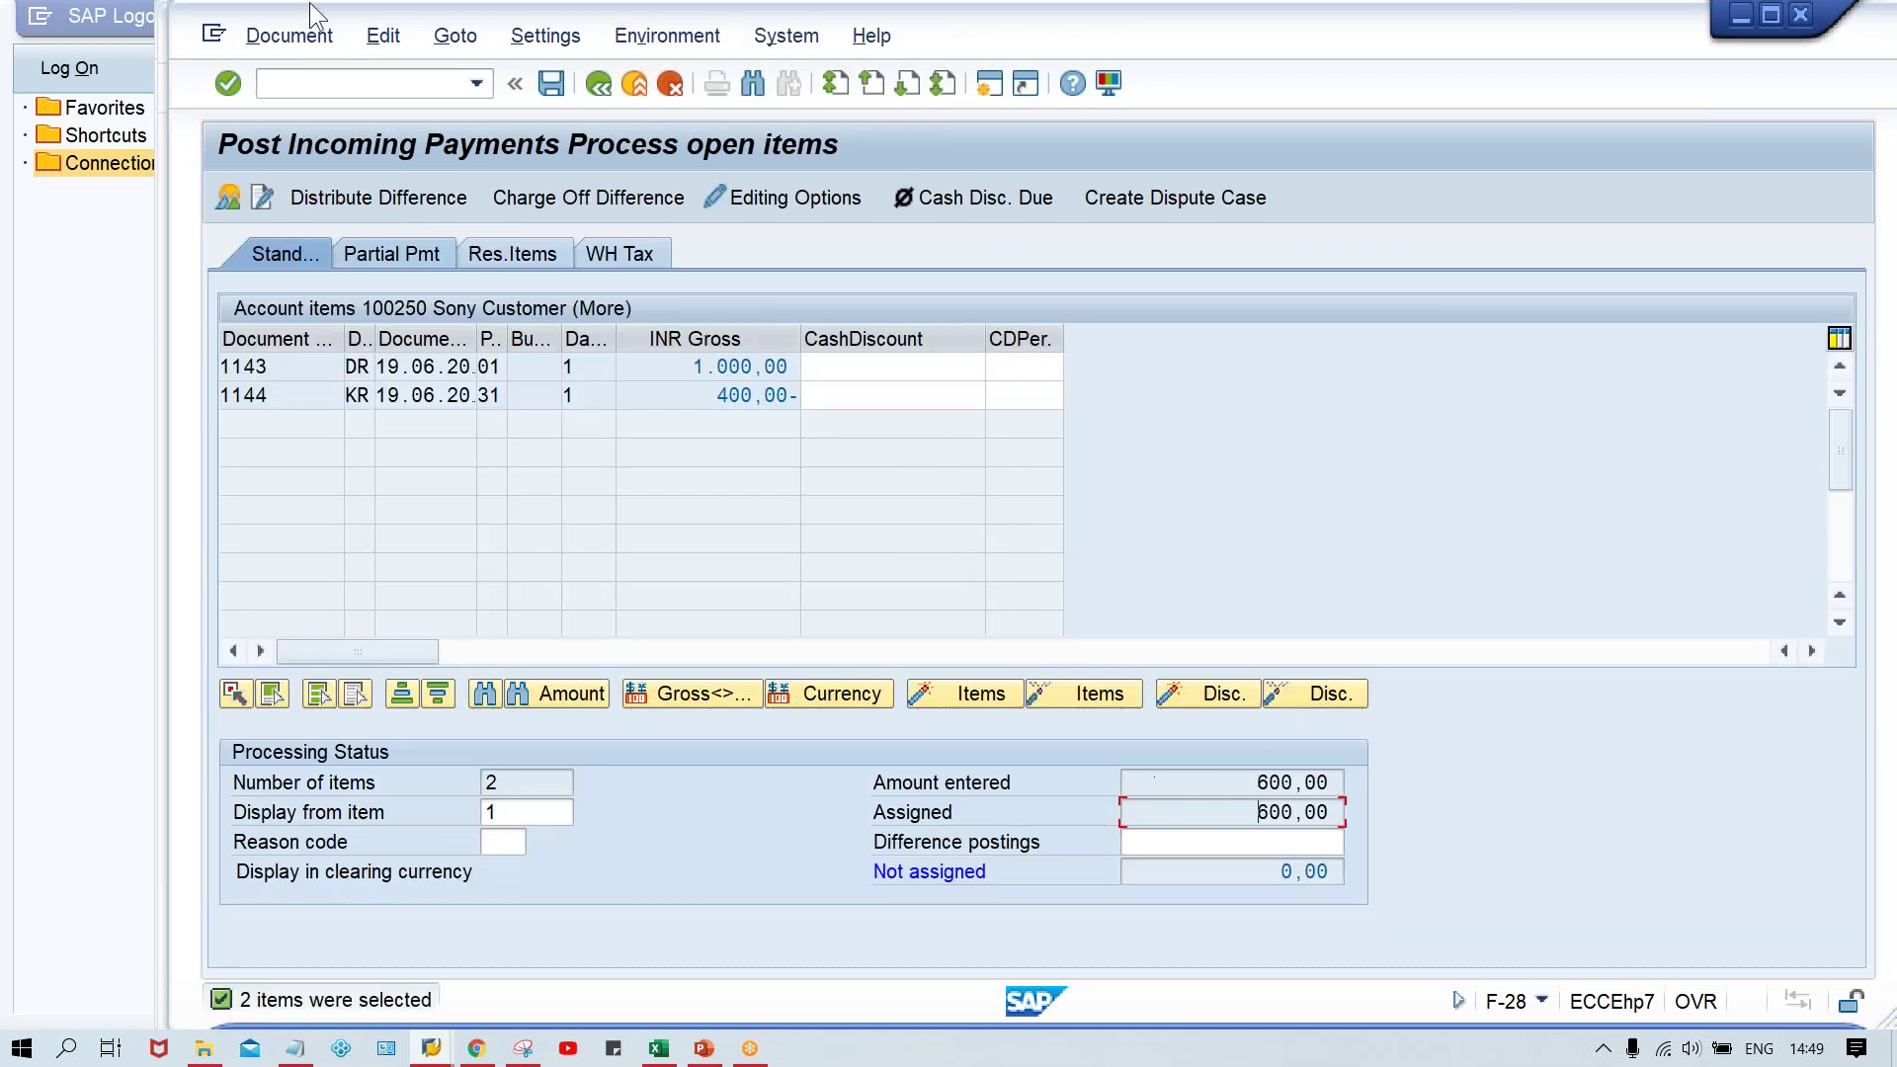
Simulate the incoming payment with a payment amount of 600 and post the document
click(302, 36)
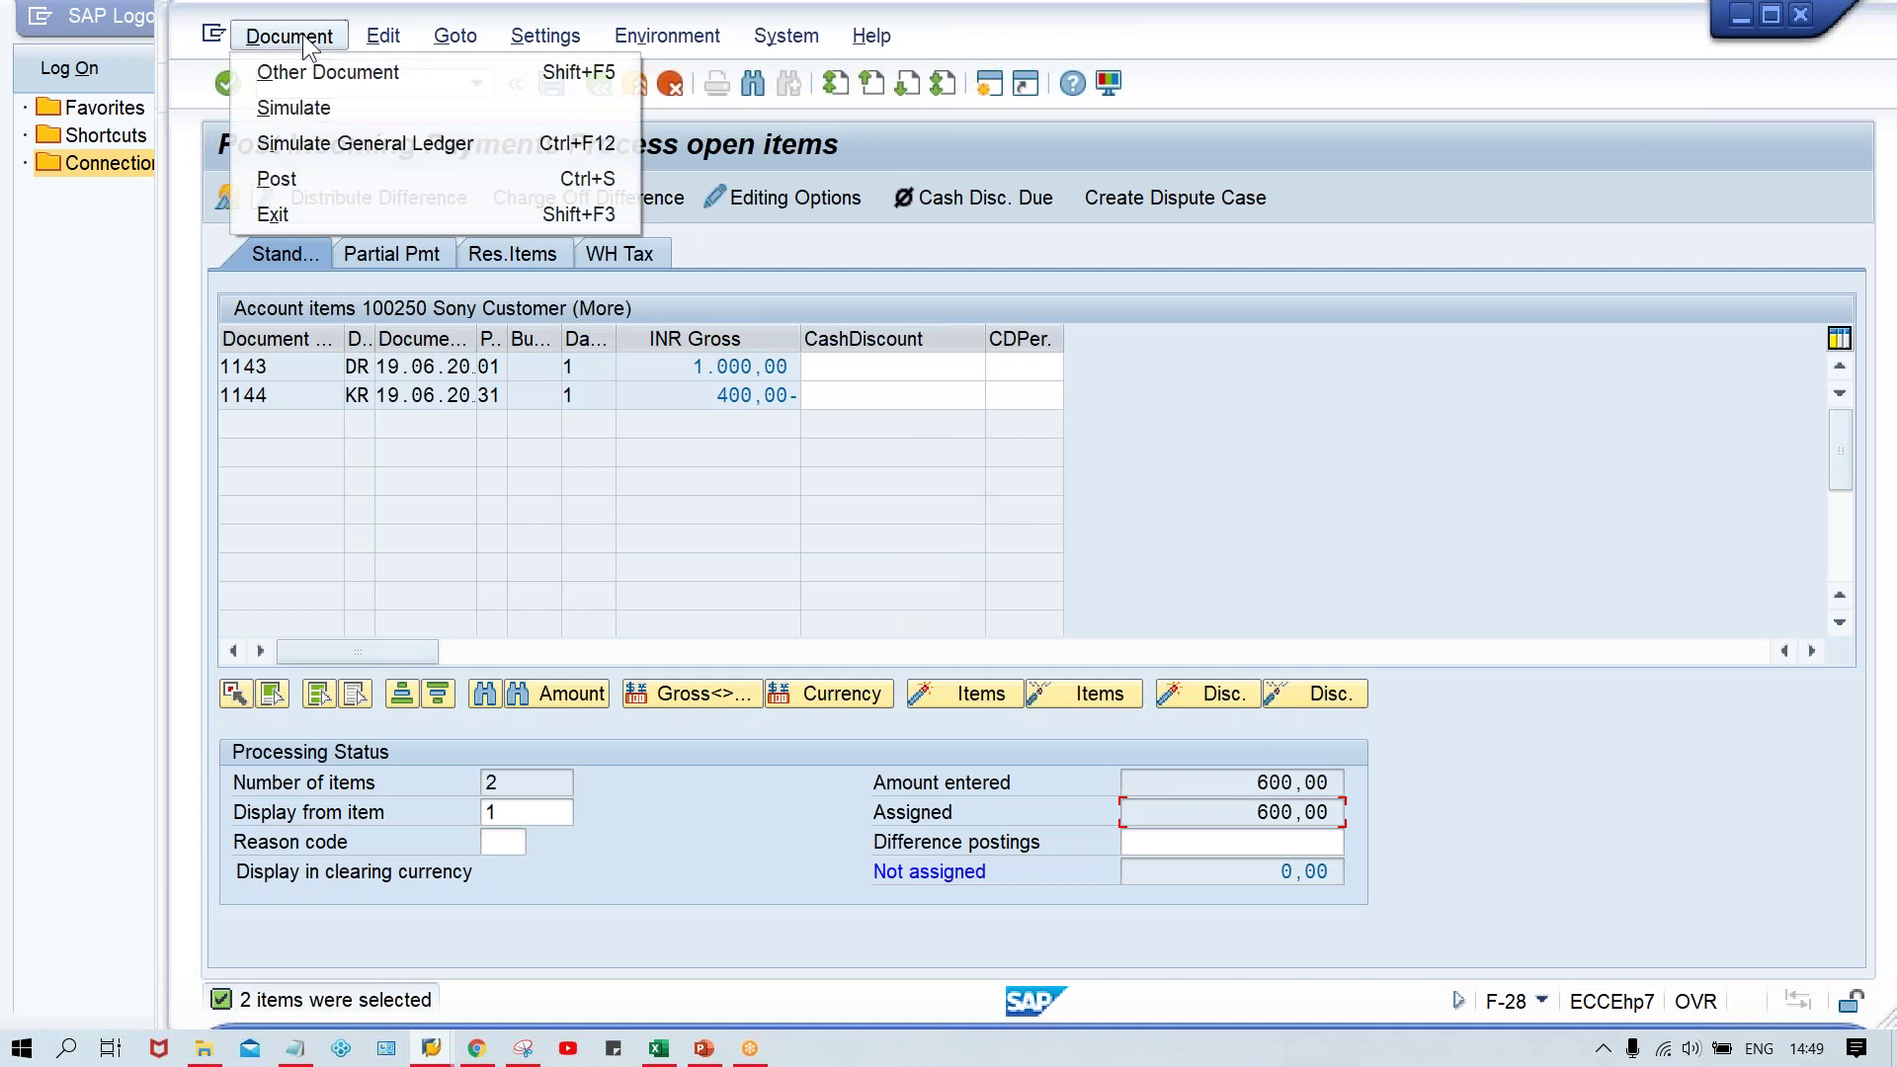
click(373, 108)
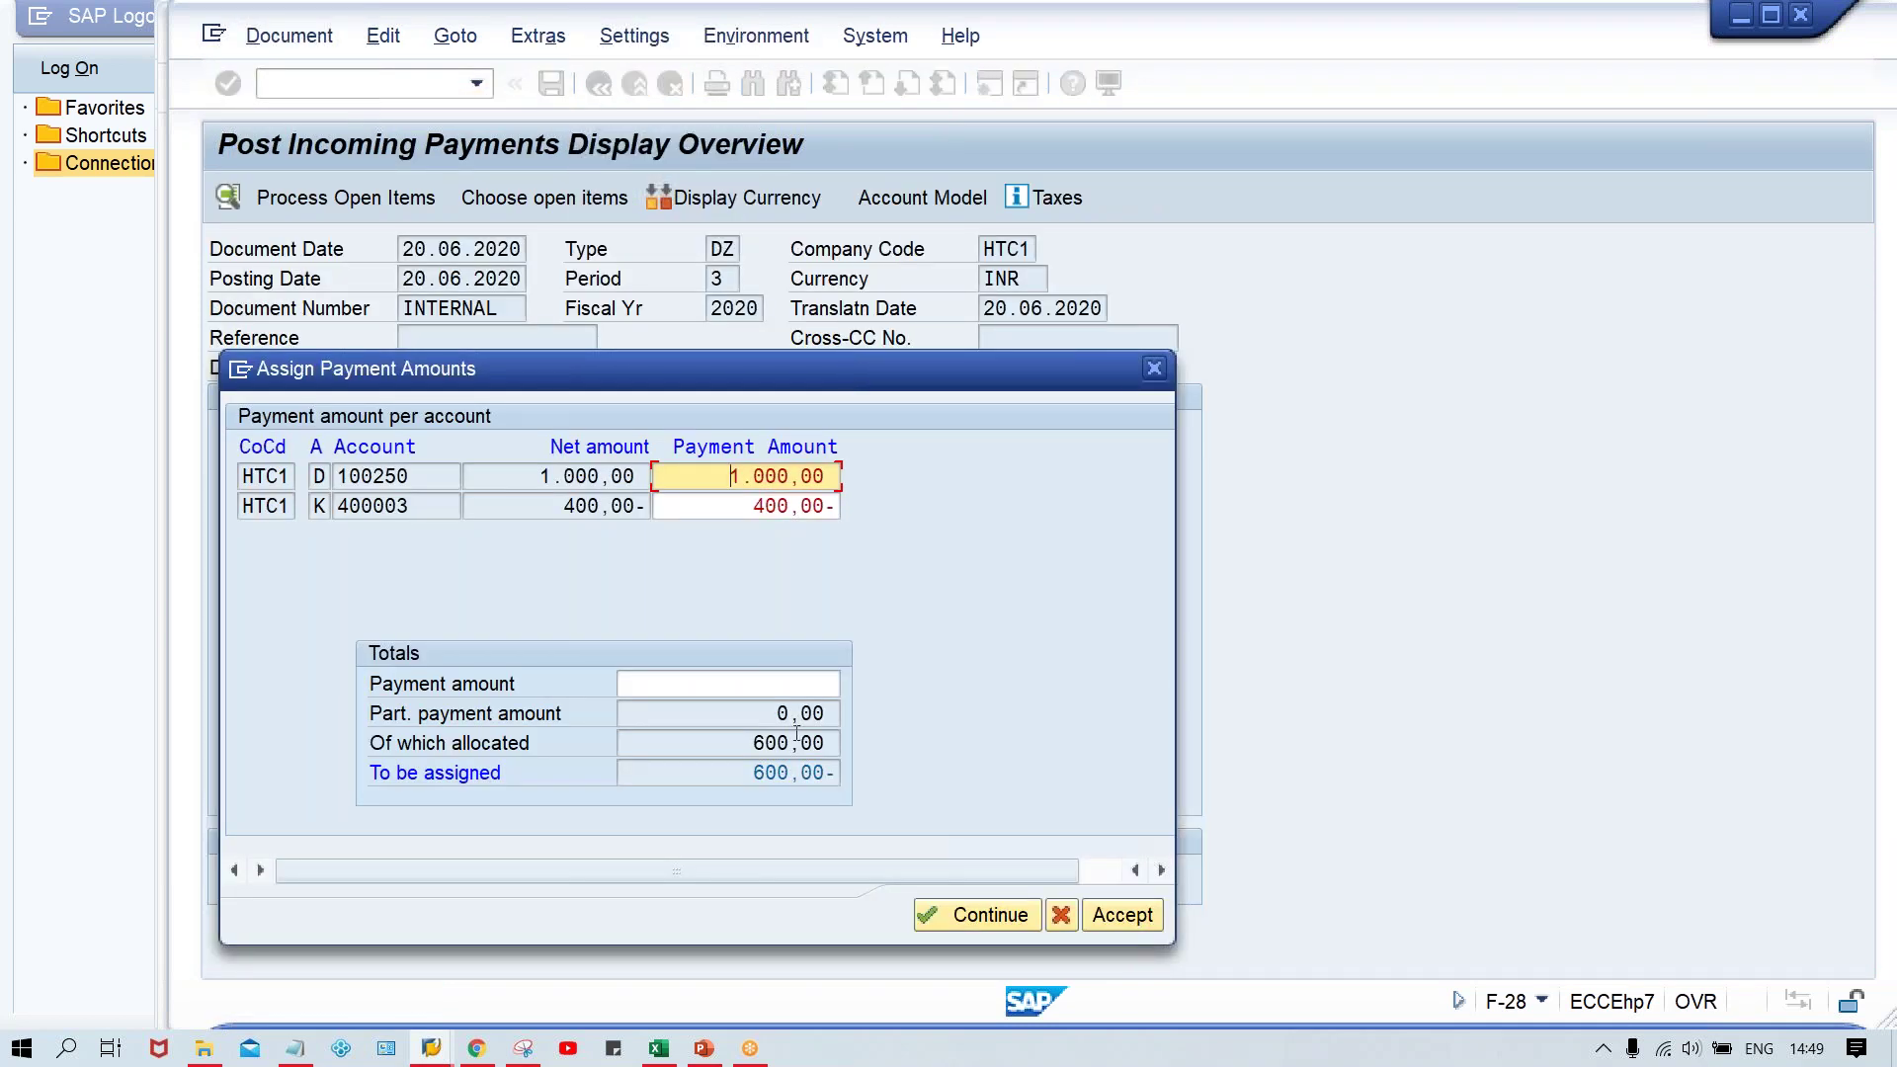
click(781, 684)
text(600)
key(Return)
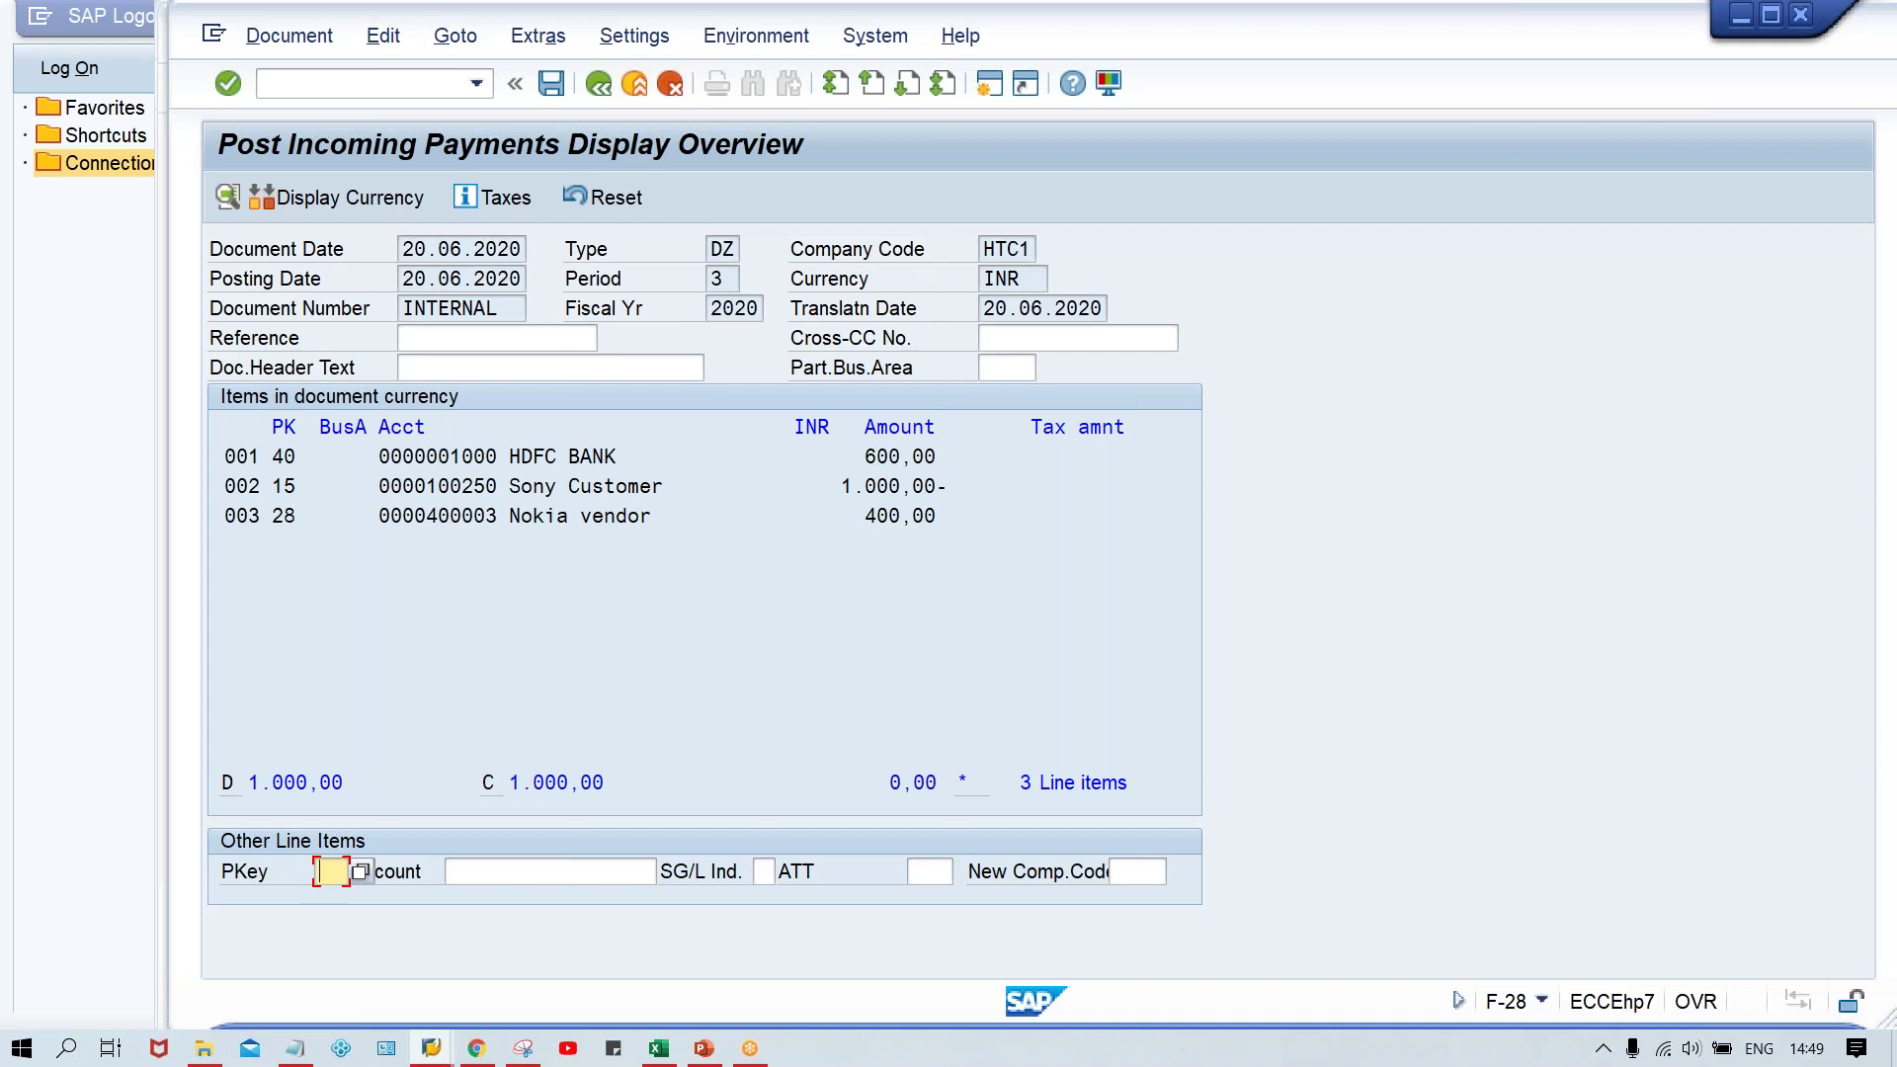
key(ctrl+s)
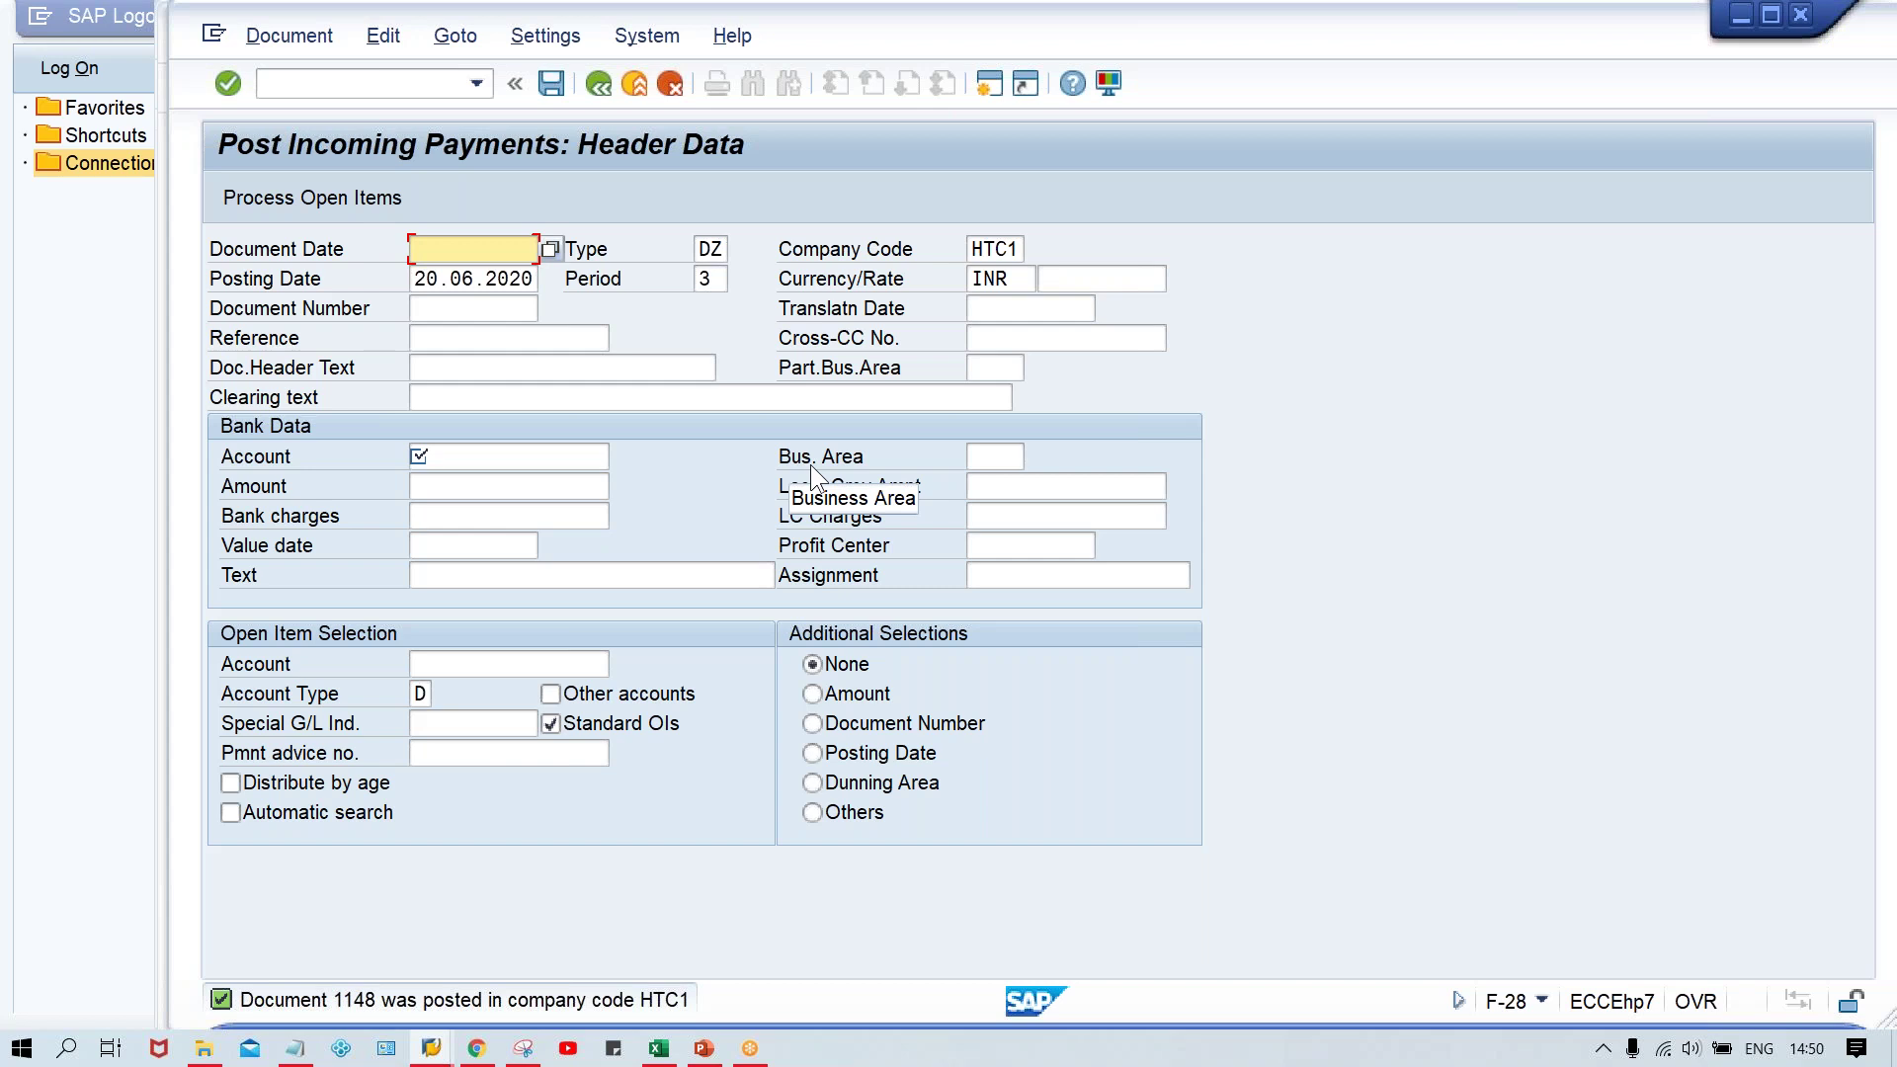
Switch back to the details of document type DZ to review its Cust/vend check setting
click(433, 1047)
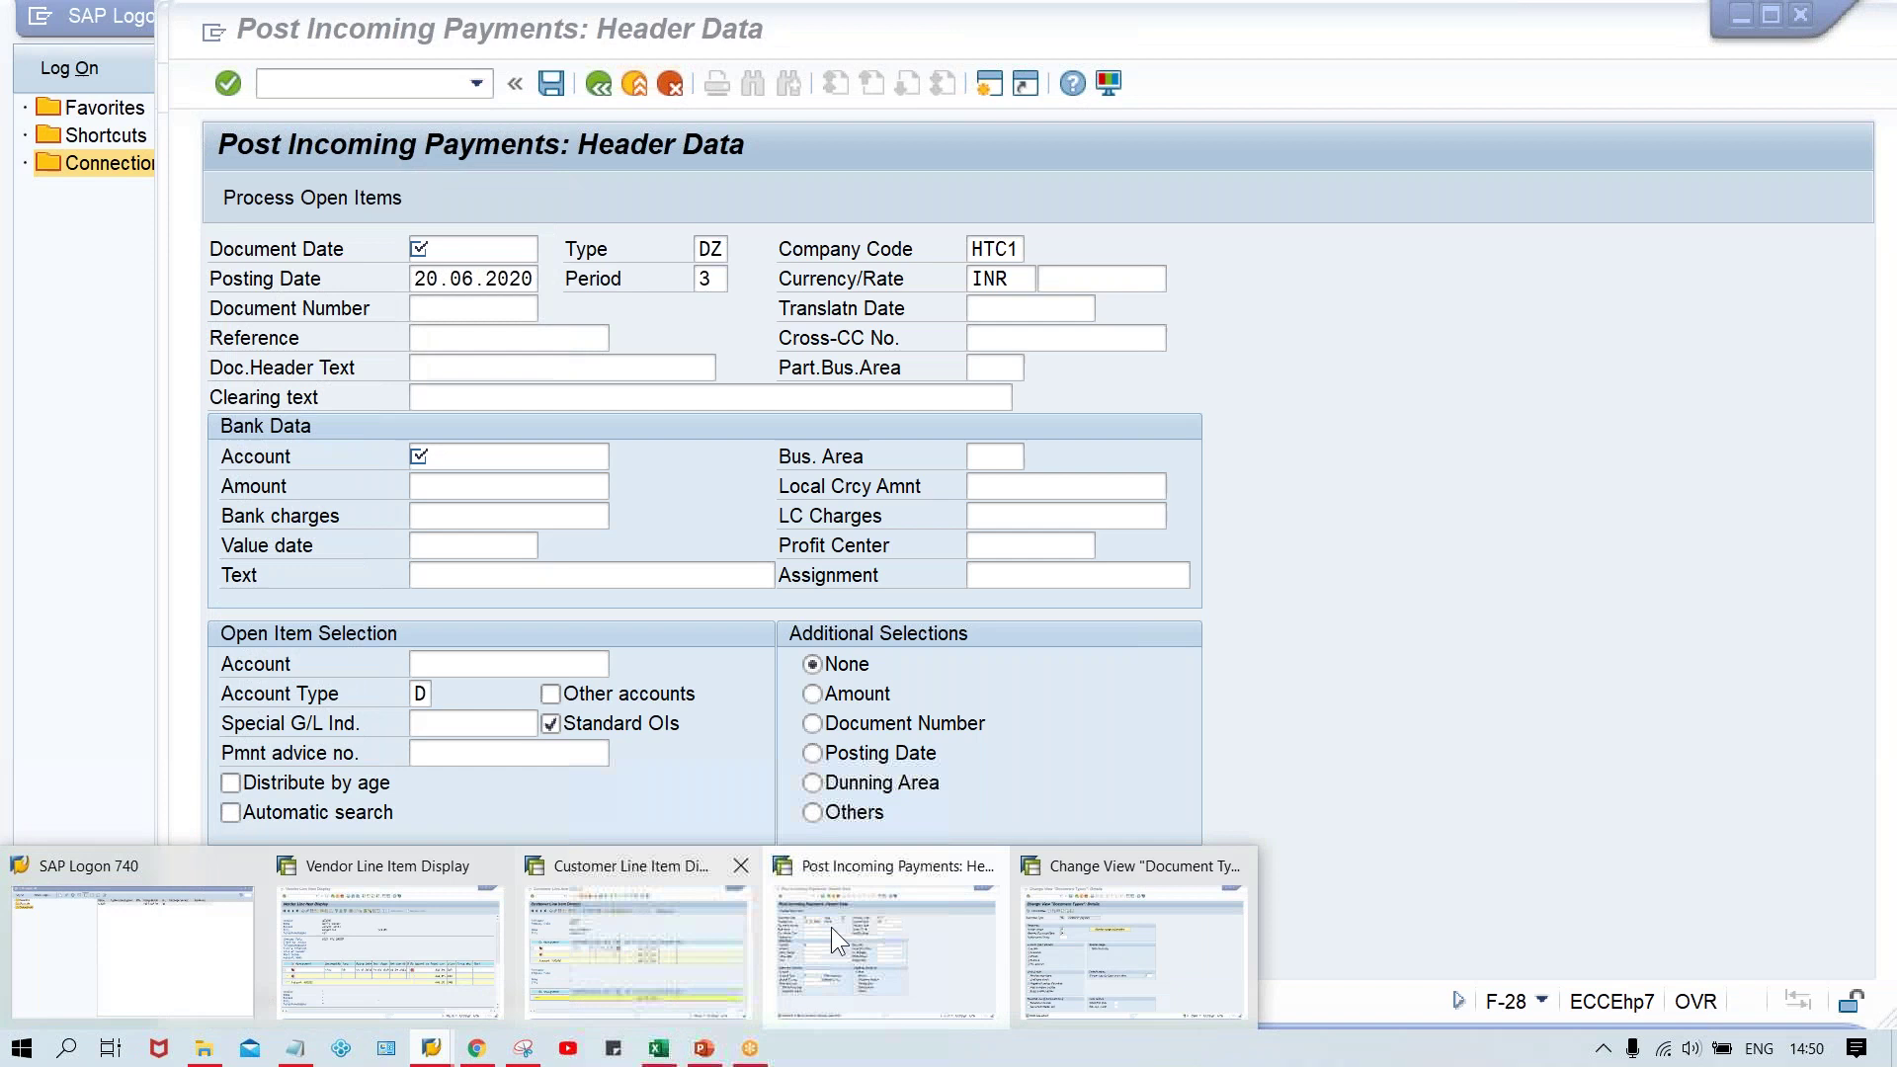
click(1131, 952)
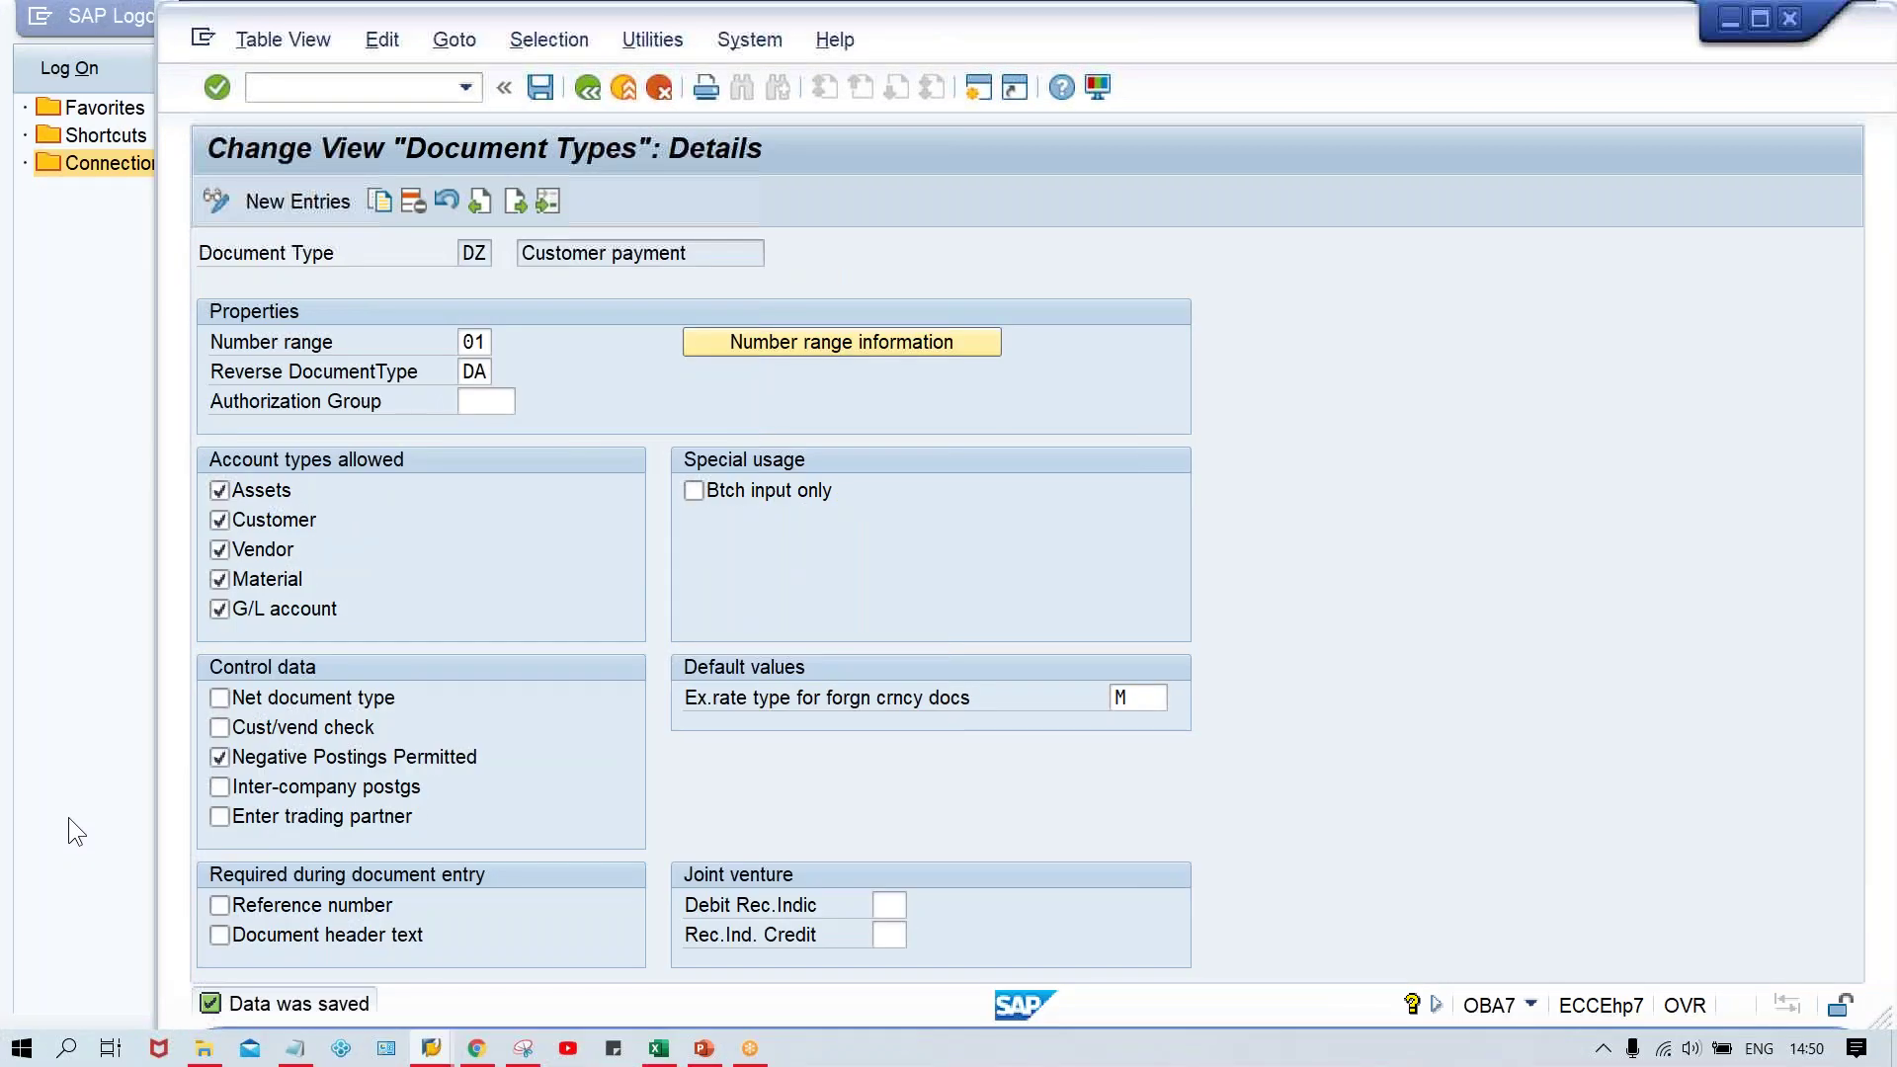